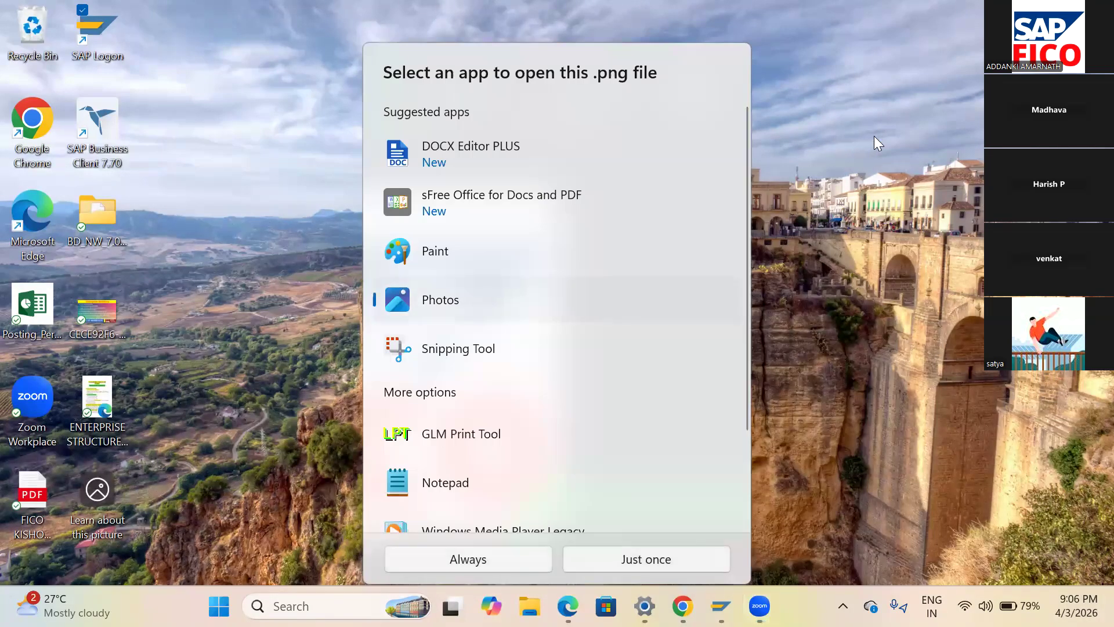
- Open the .png file in Photos just once and review the list of SAP FICO global settings
left_click(580, 550)
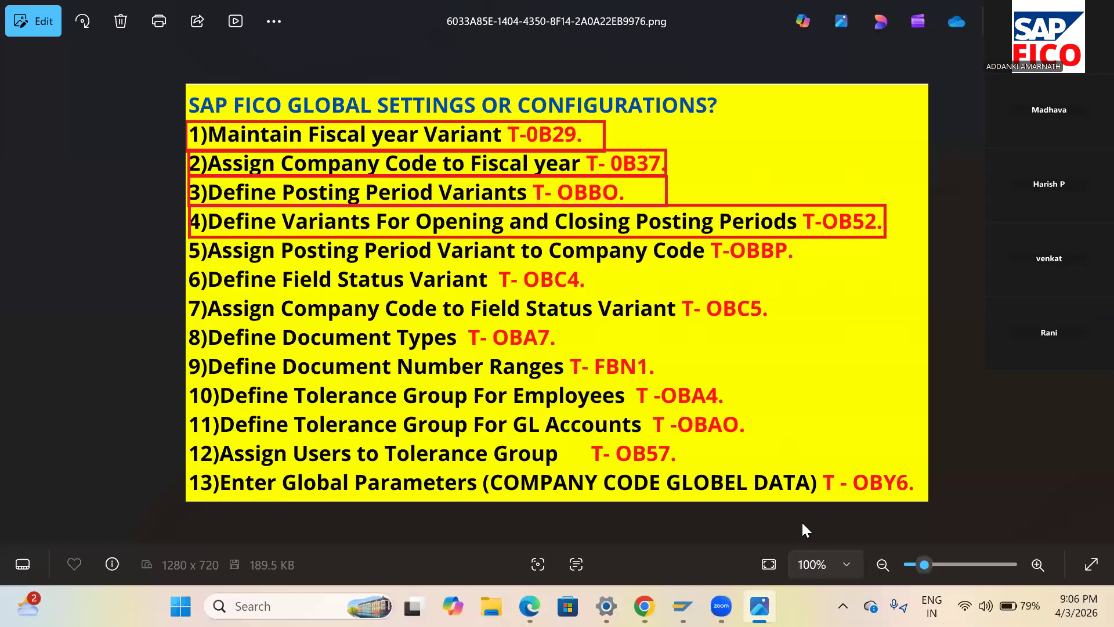
left_click(721, 605)
left_click(802, 524)
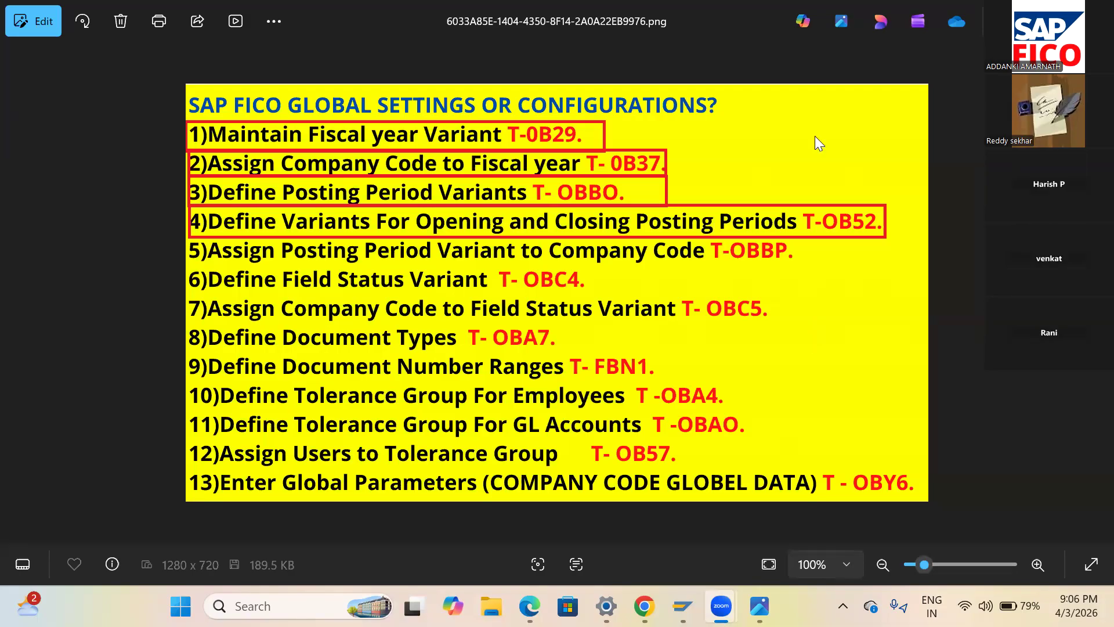
left_click(682, 121)
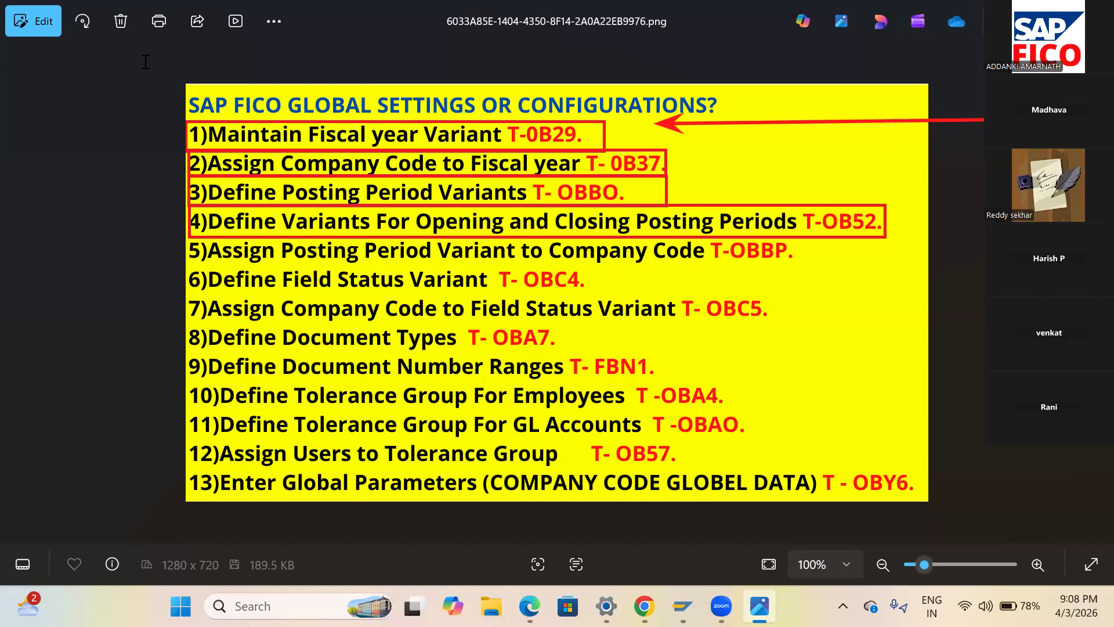
- Switch to SAP Easy Access and activate its transaction code entry
key("alt+Tab")
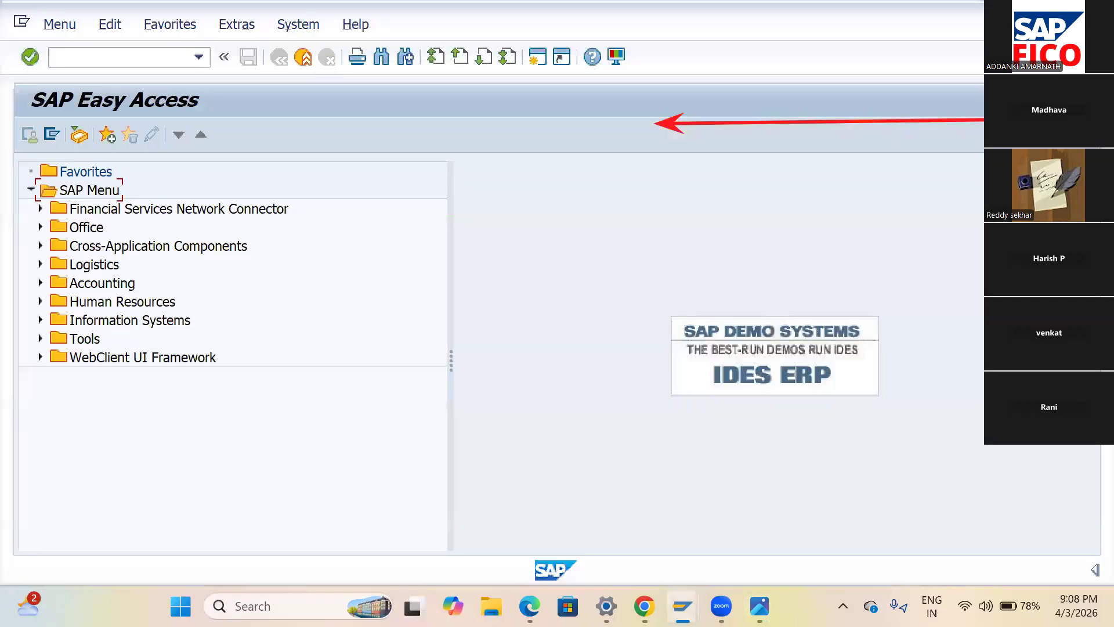
left_click(103, 58)
type("OB29")
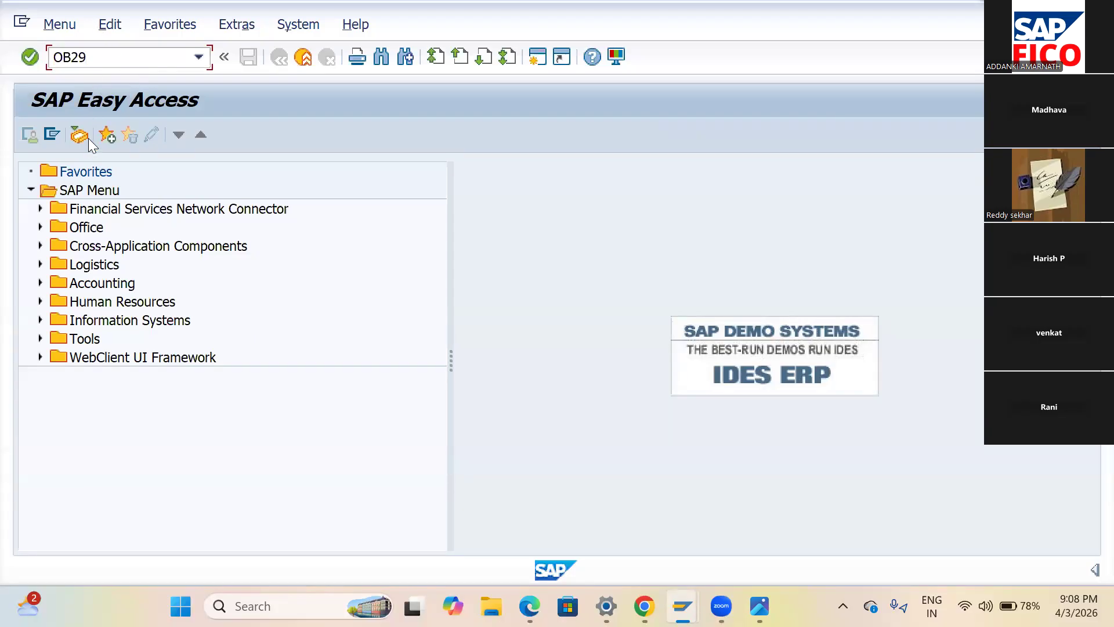
key("BackSpace")
key("BackSpace")
key("BackSpace")
key("BackSpace")
- Run transaction SPRO and display the SAP Reference IMG
type("SPRO")
key("Return")
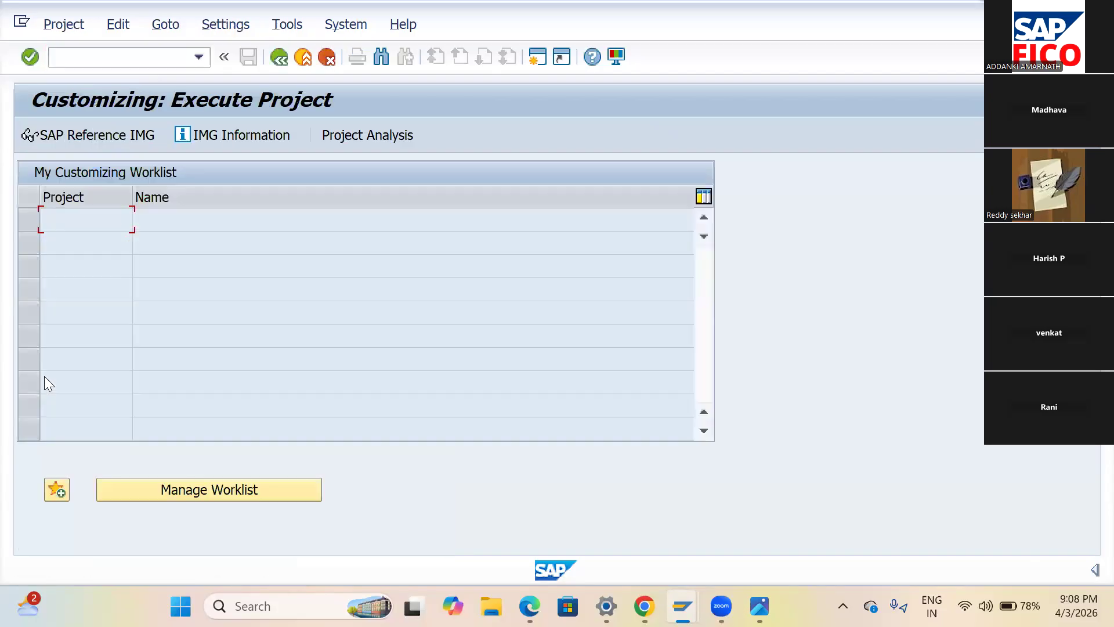
key("F5")
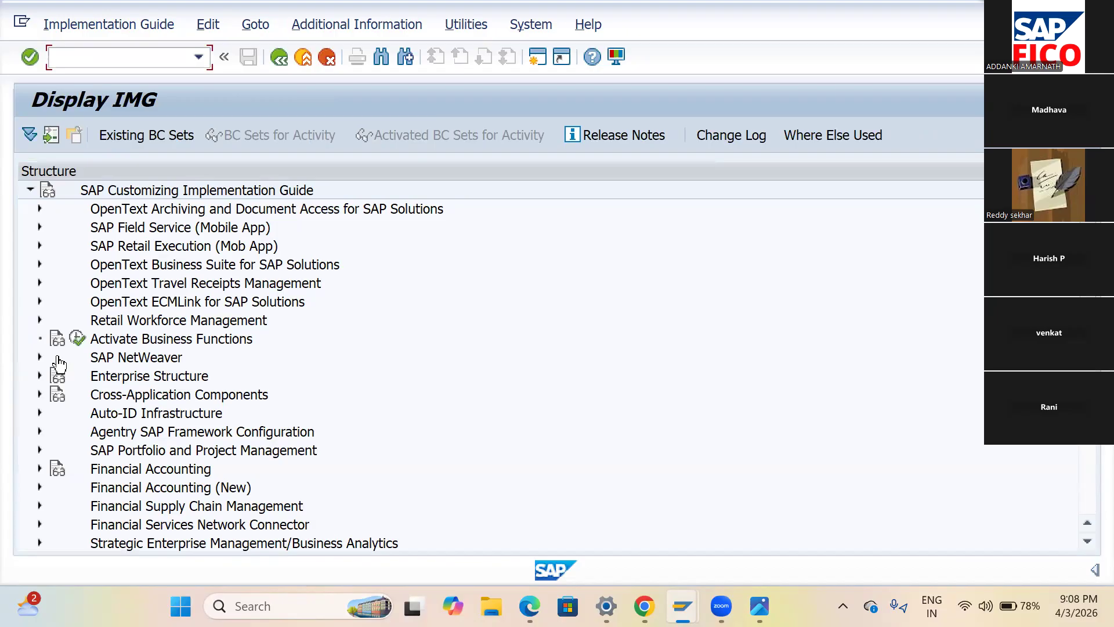
- Execute Maintain Fiscal Year Variant (Maintain Shortened Fisc. Year) under Fiscal Year and Posting Periods in Financial Accounting (New)
scroll(42, 363, "down", 1)
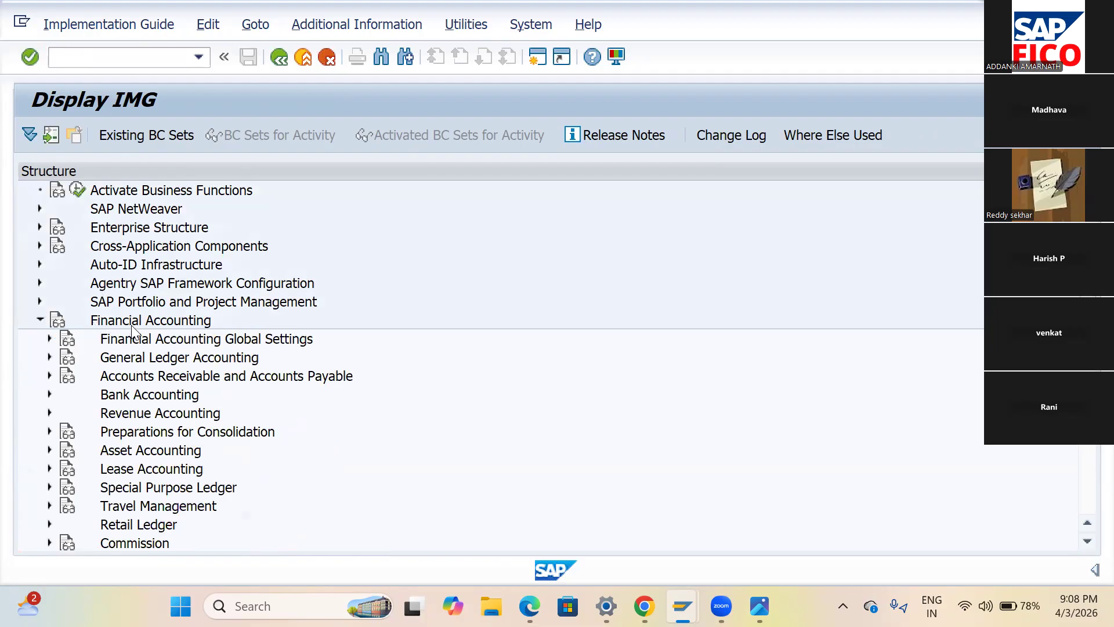
double_click(94, 331)
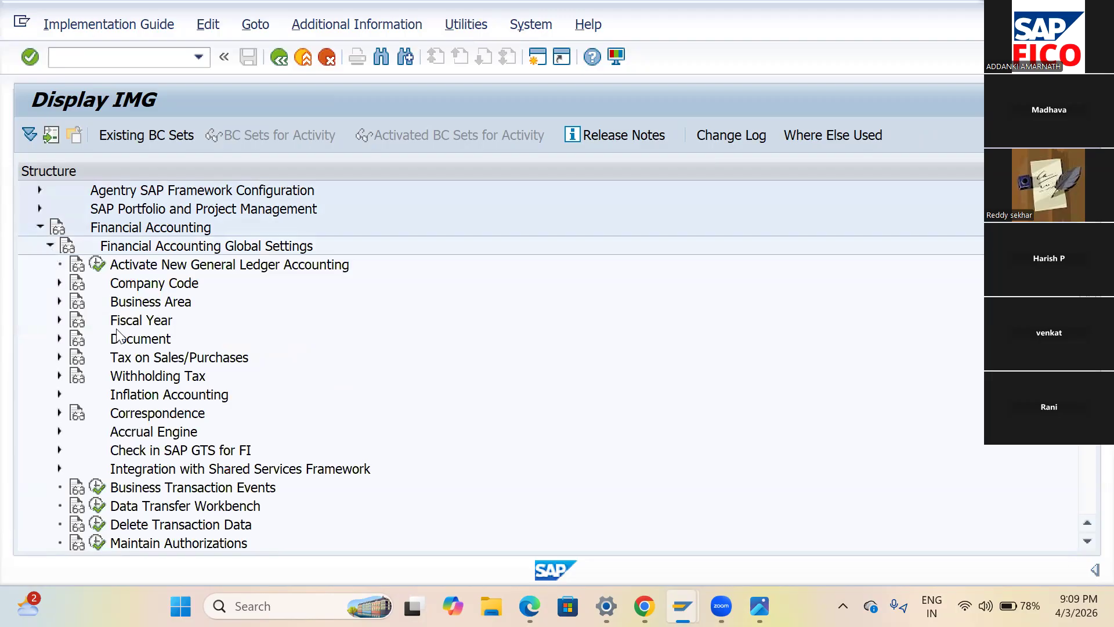
left_click(50, 247)
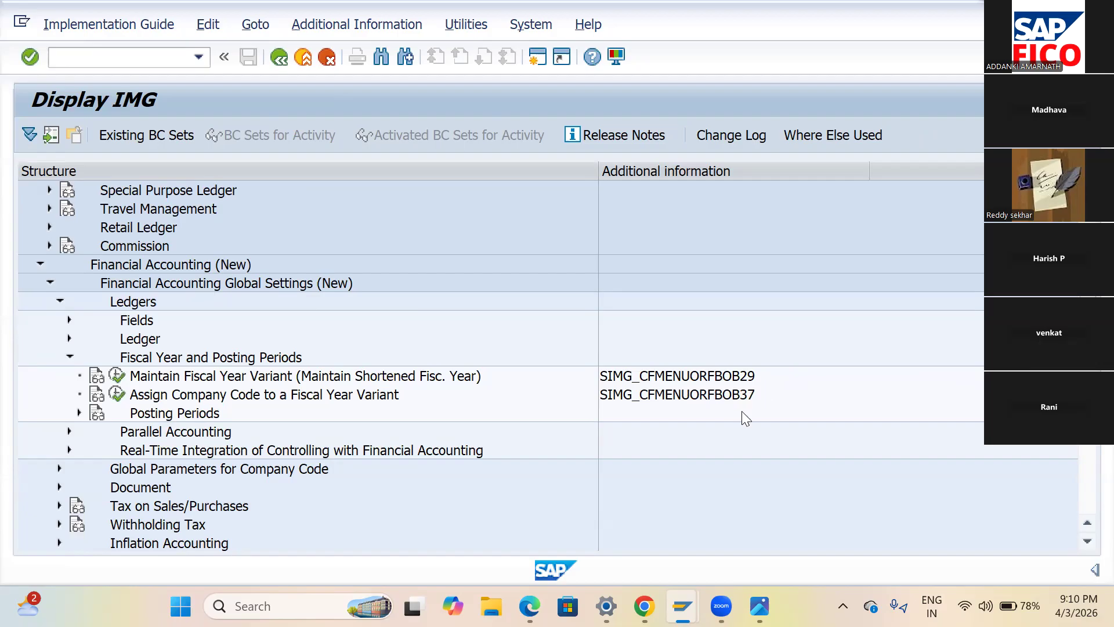
left_click(117, 376)
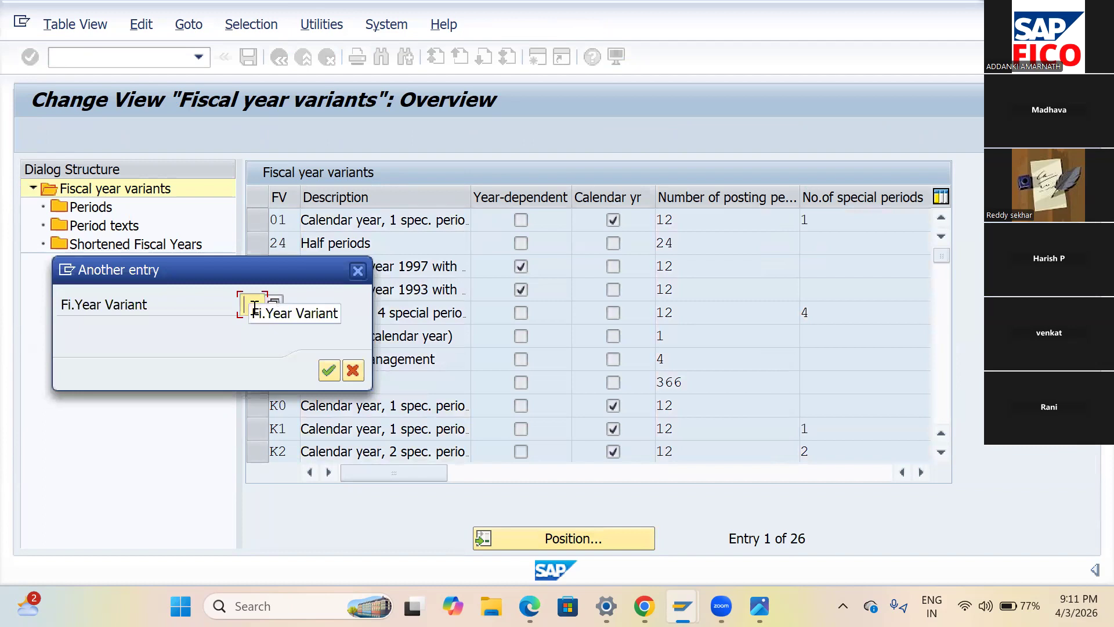
- Position the fiscal year variants list at variant V3
type("V")
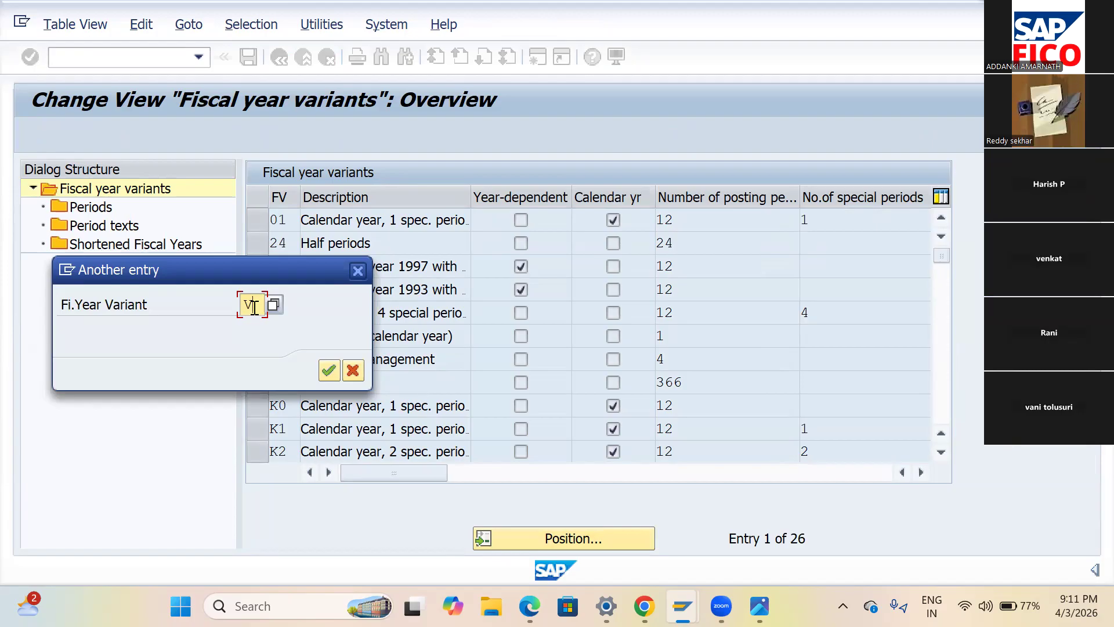
type("3")
key("Return")
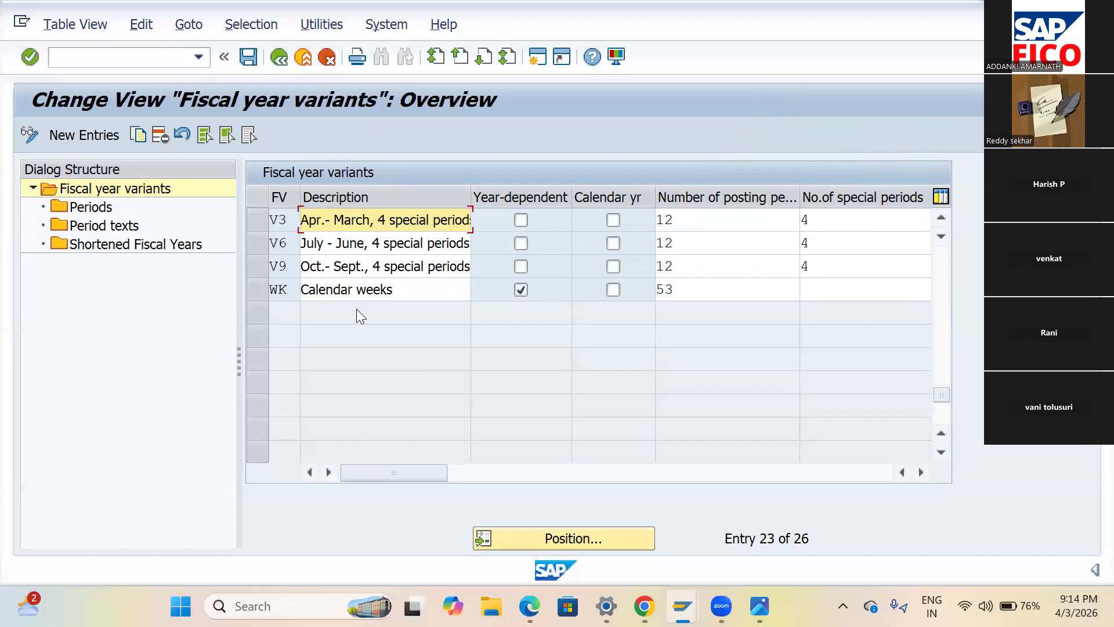
- Copy the April–March fiscal year variant V3 under the new key PF
left_click(251, 219)
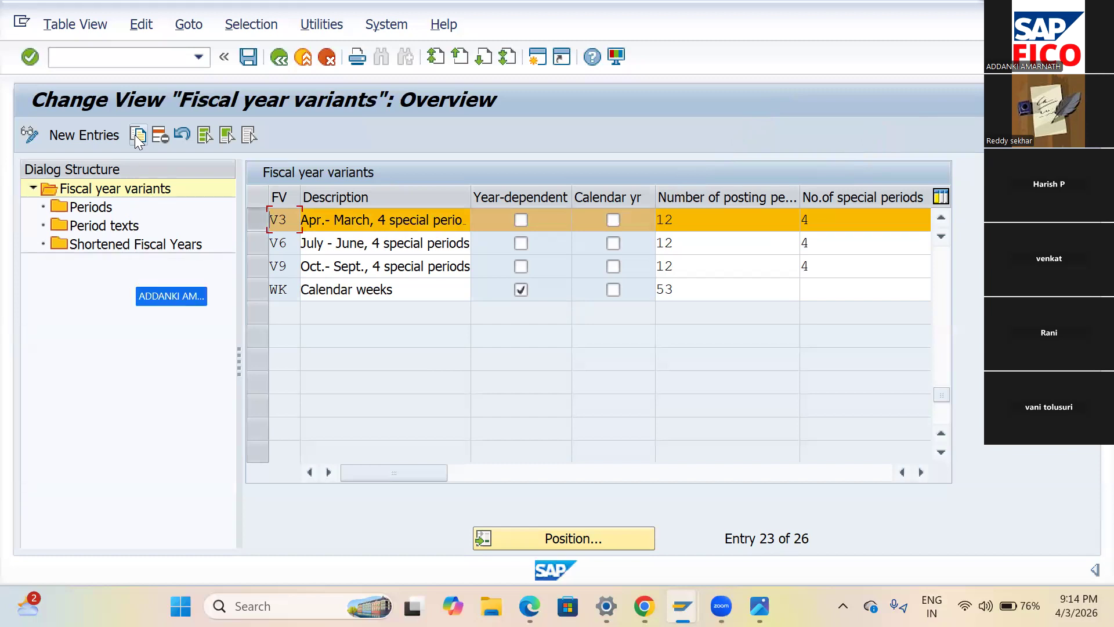
double_click(253, 204)
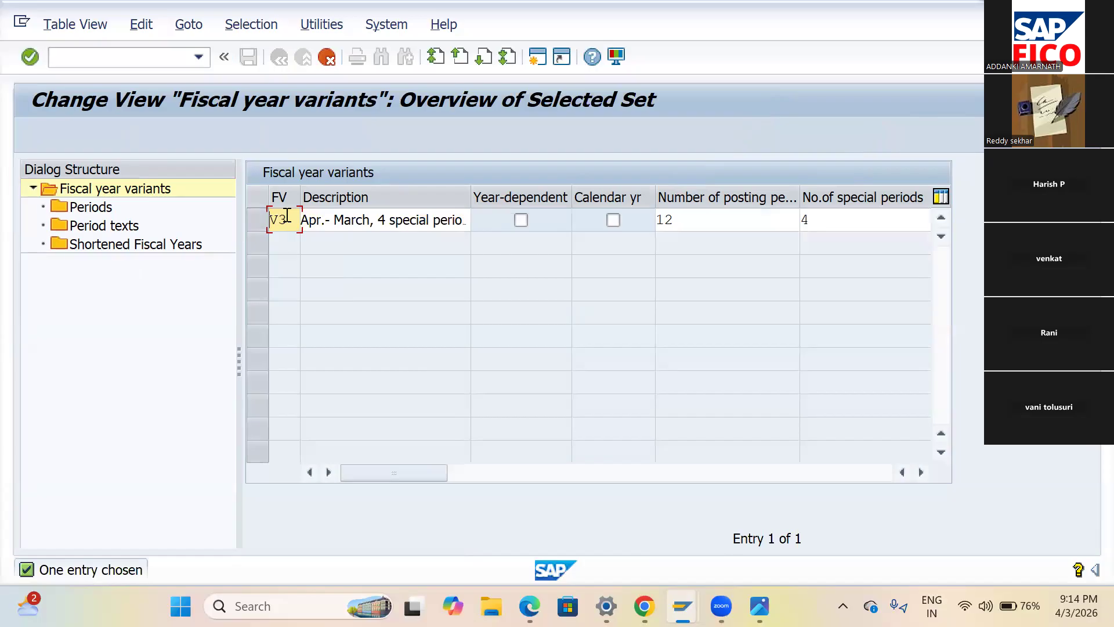
key("BackSpace")
key("BackSpace")
type("P")
type("E")
key("F6")
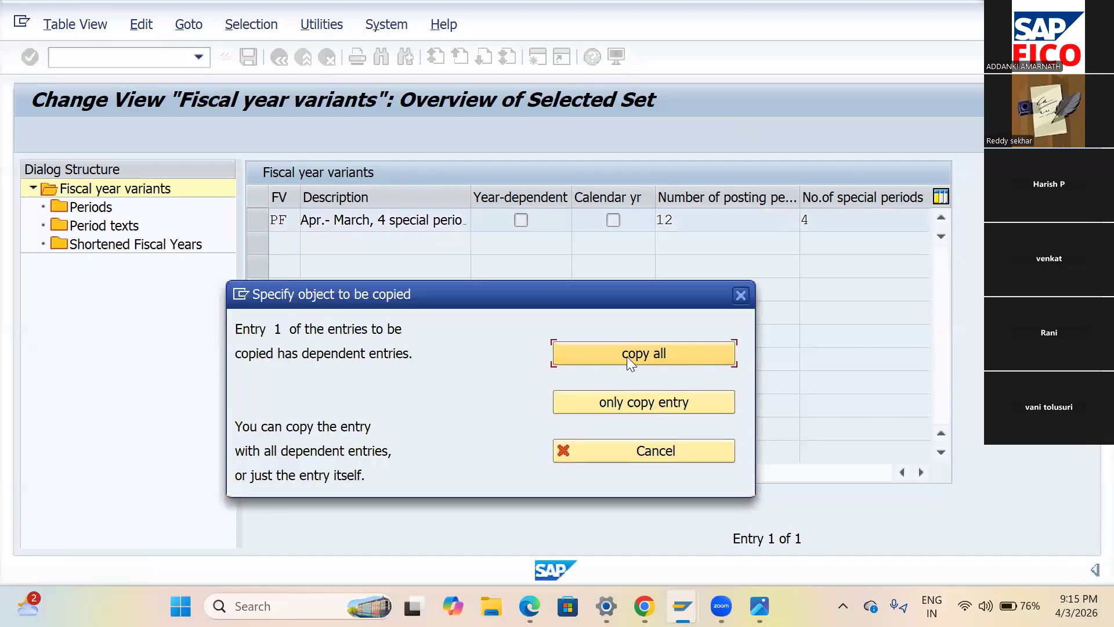
- Include all dependent entries in the PF copy and save it to the proposed customizing request
key("Return")
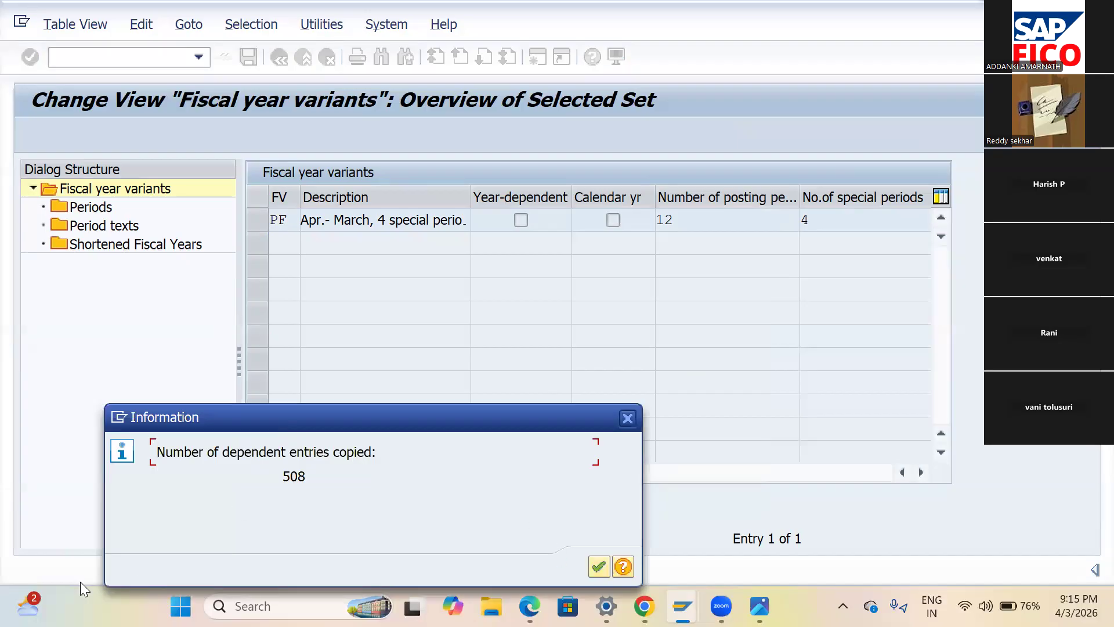
key("Return")
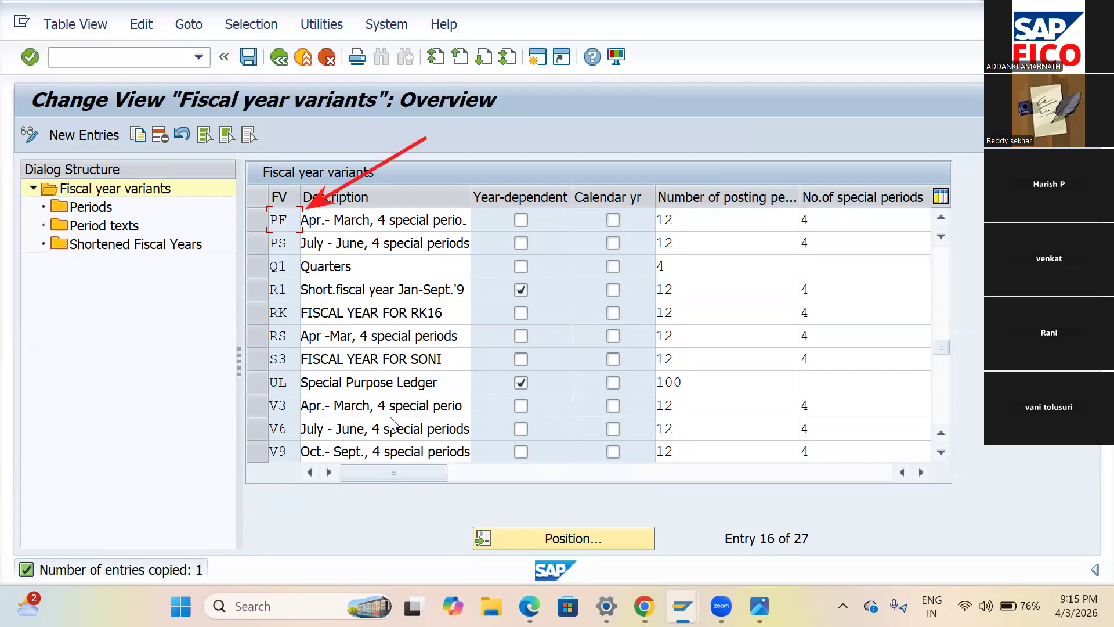
left_click(403, 366)
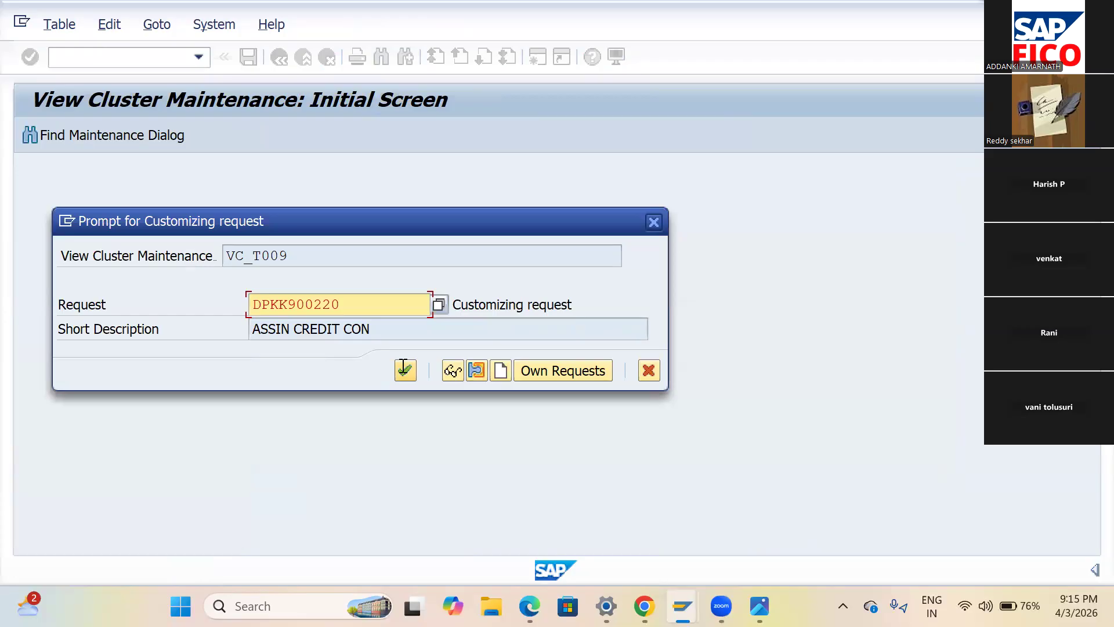
left_click(405, 370)
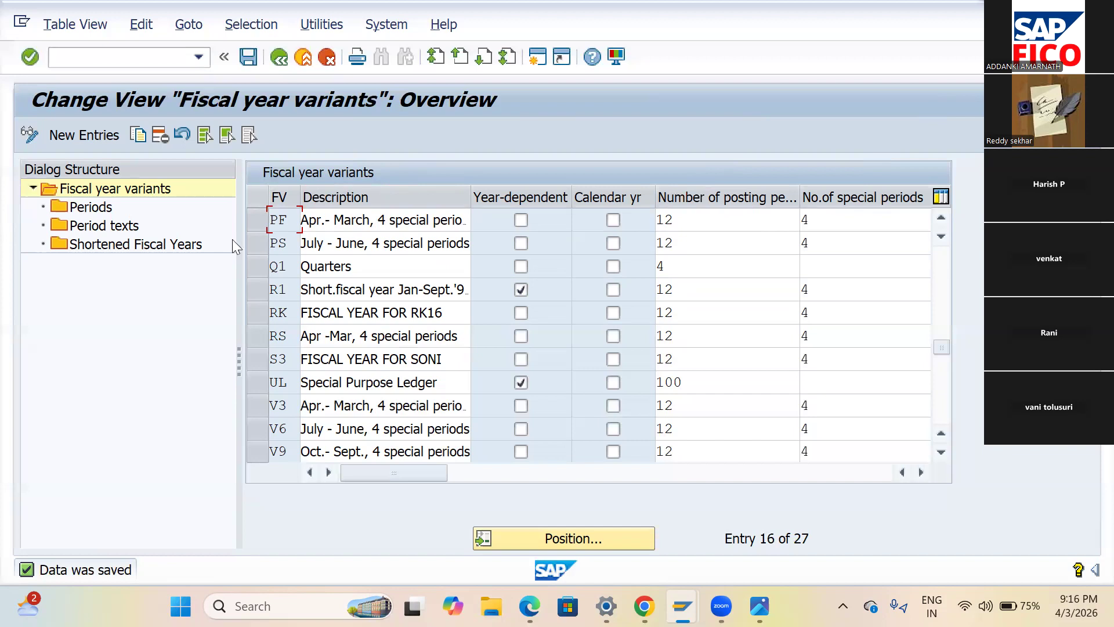
- Open the Periods of fiscal year variant PF and examine the month, day, period and year shift assignments
left_click(258, 223)
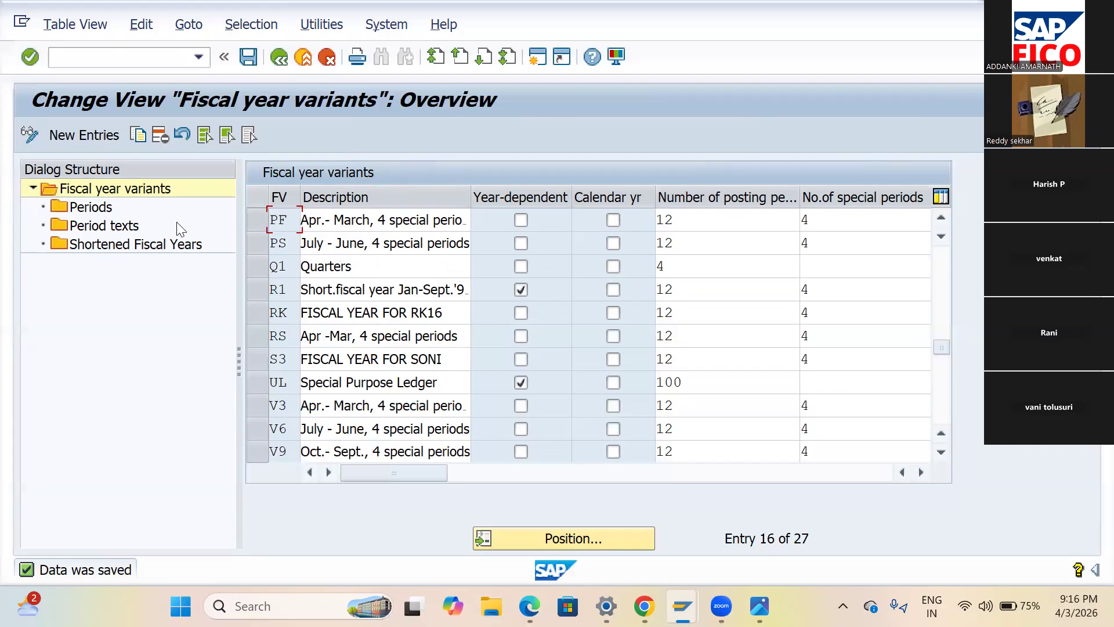
left_click(98, 210)
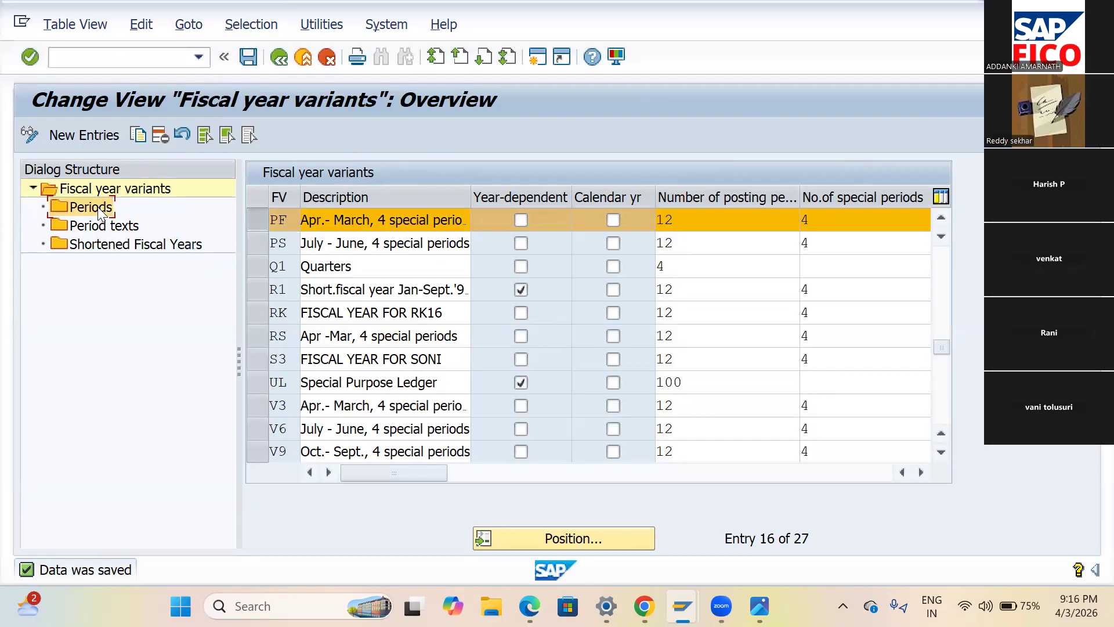
double_click(101, 207)
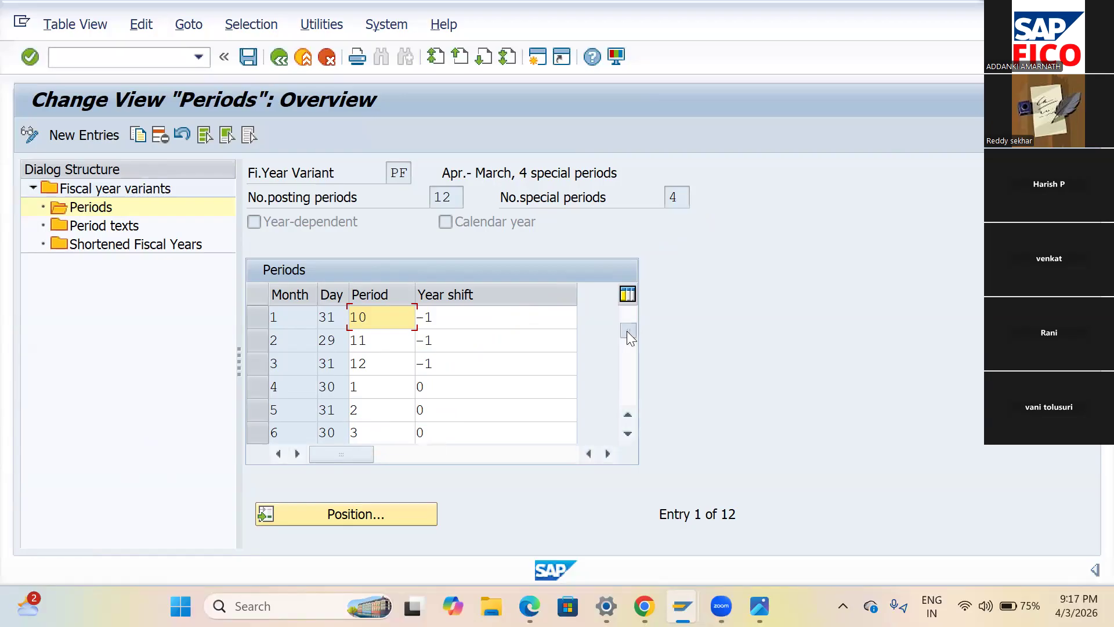
scroll(627, 331, "down", 2)
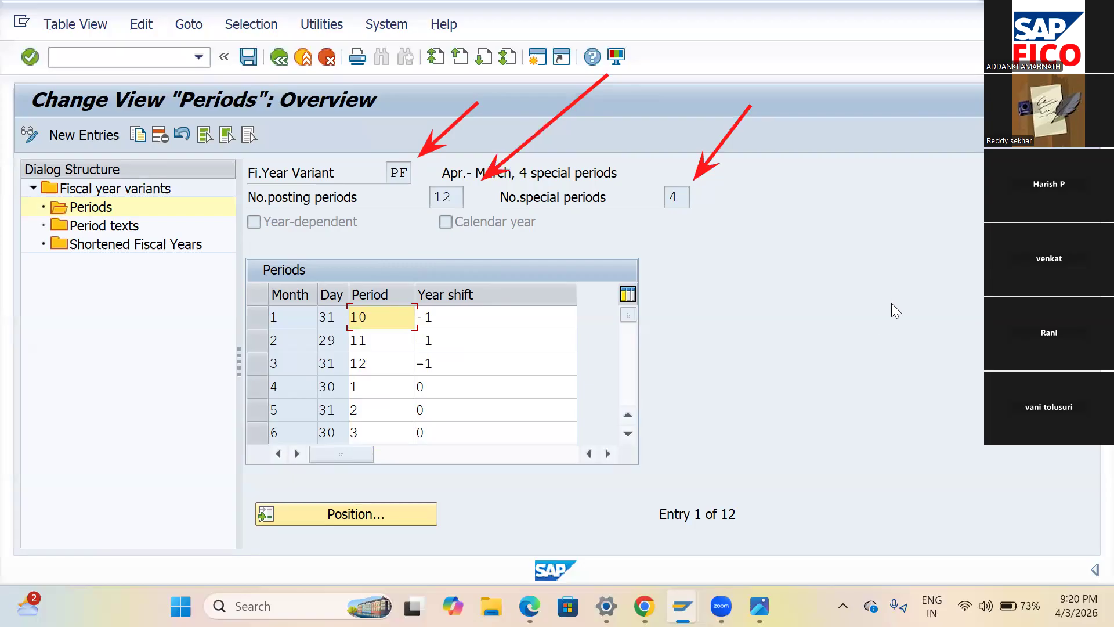
- Open the Period texts of variant PF and position the list at language EN
left_click(97, 228)
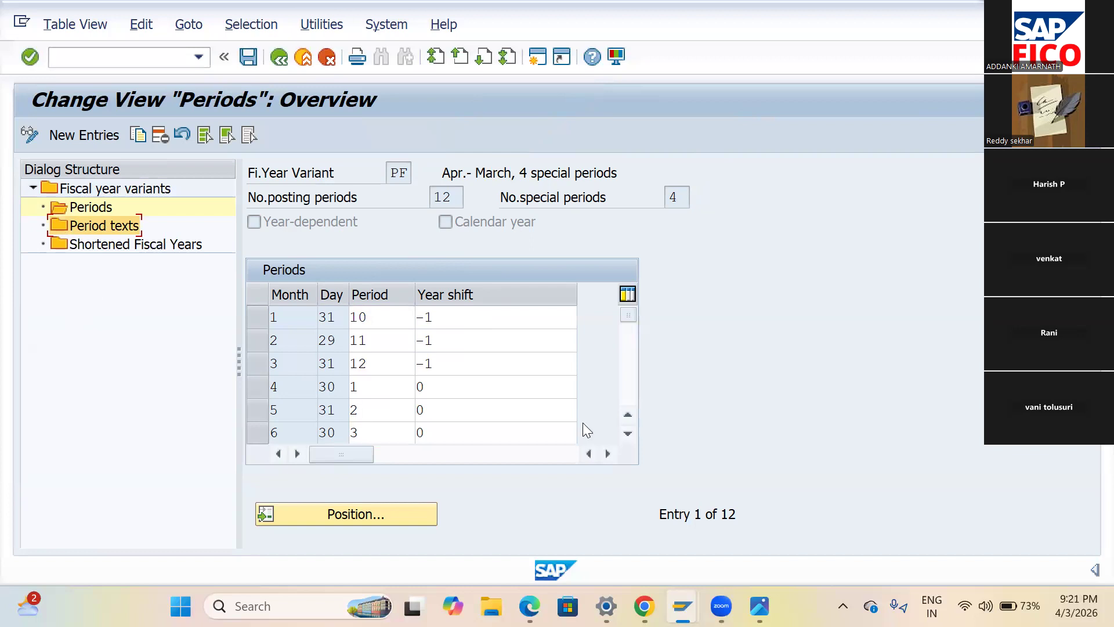
key("Return")
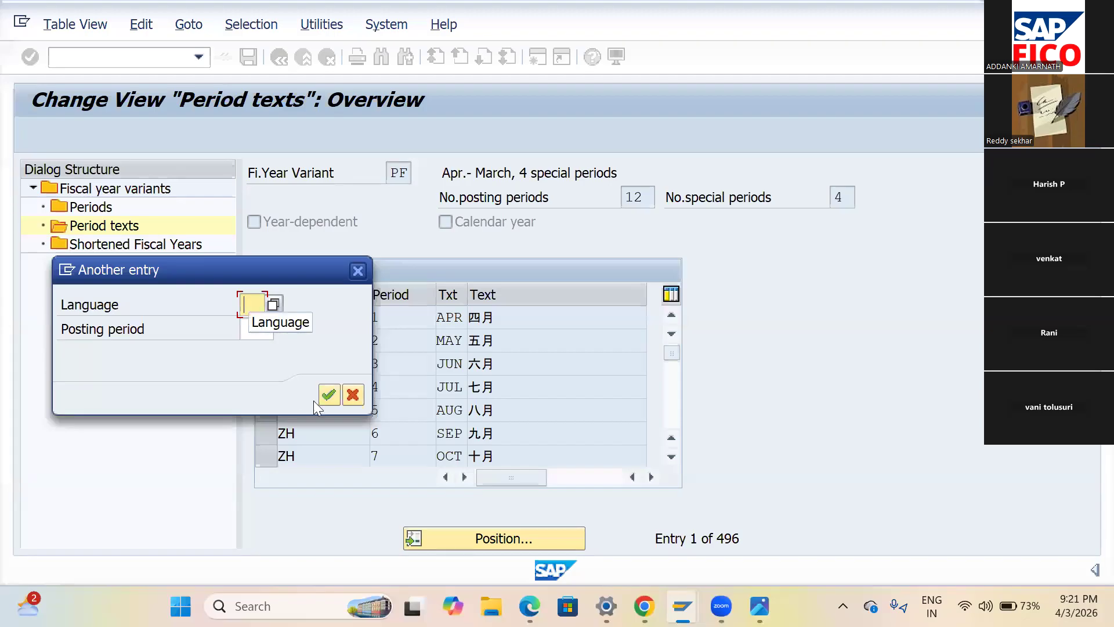
type("EN")
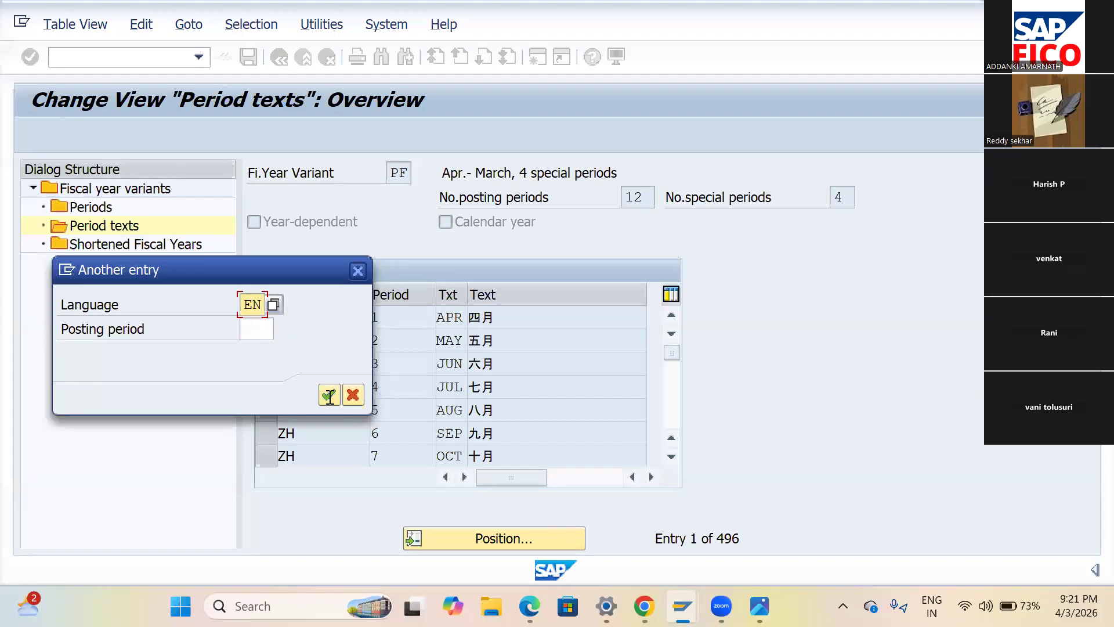
key("Tab")
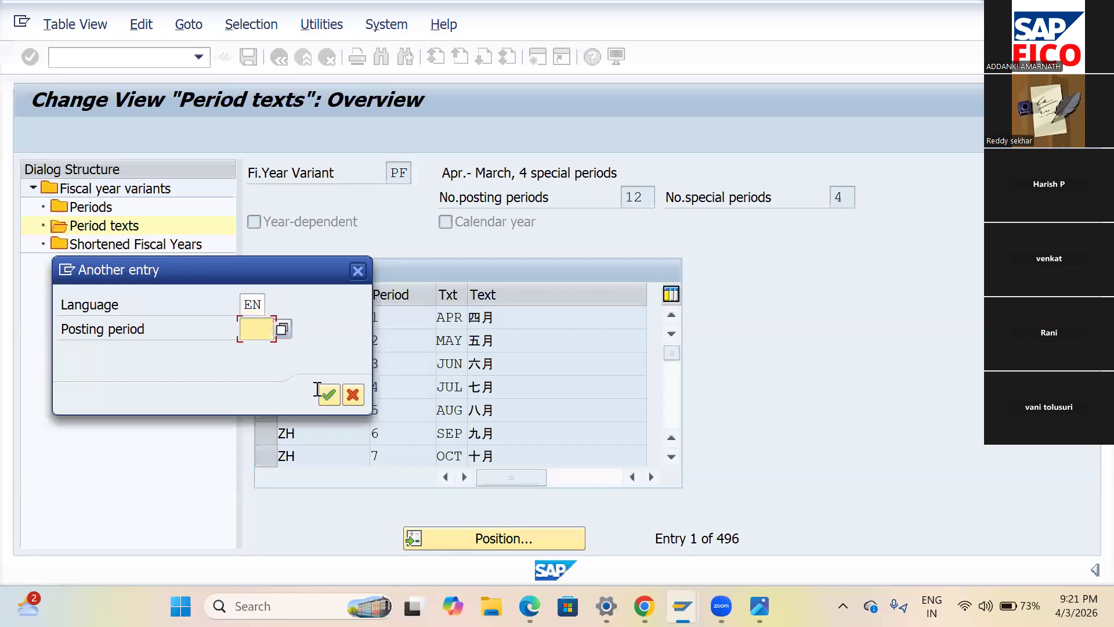
key("Return")
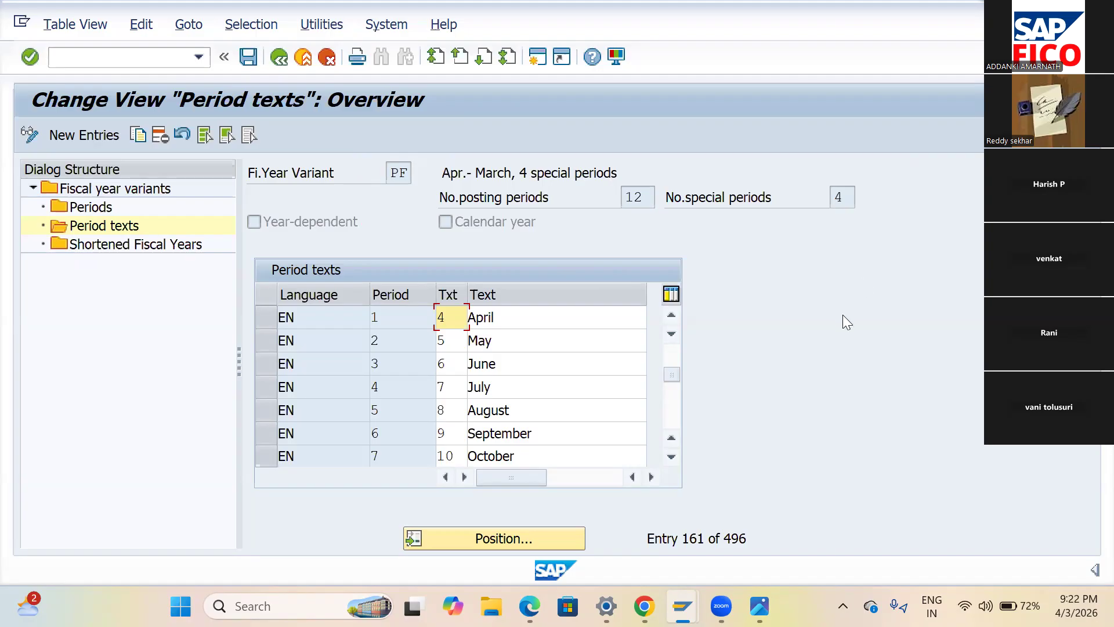
- Check the global settings list in Photos and return to the SAP period texts
key("alt+Tab")
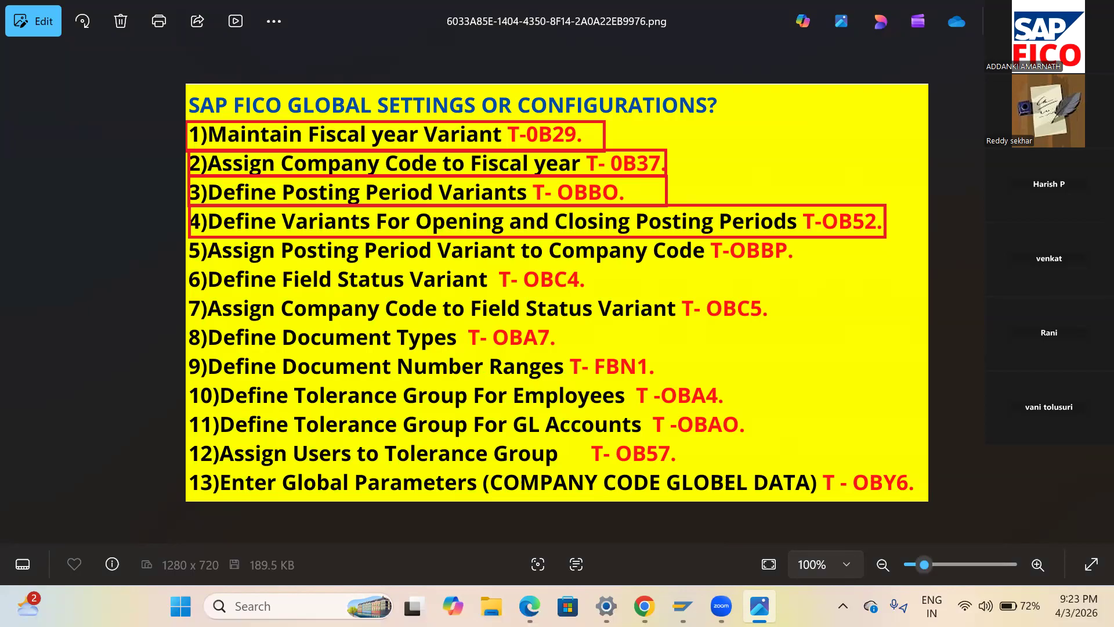
mouse_move(683, 606)
left_click(766, 531)
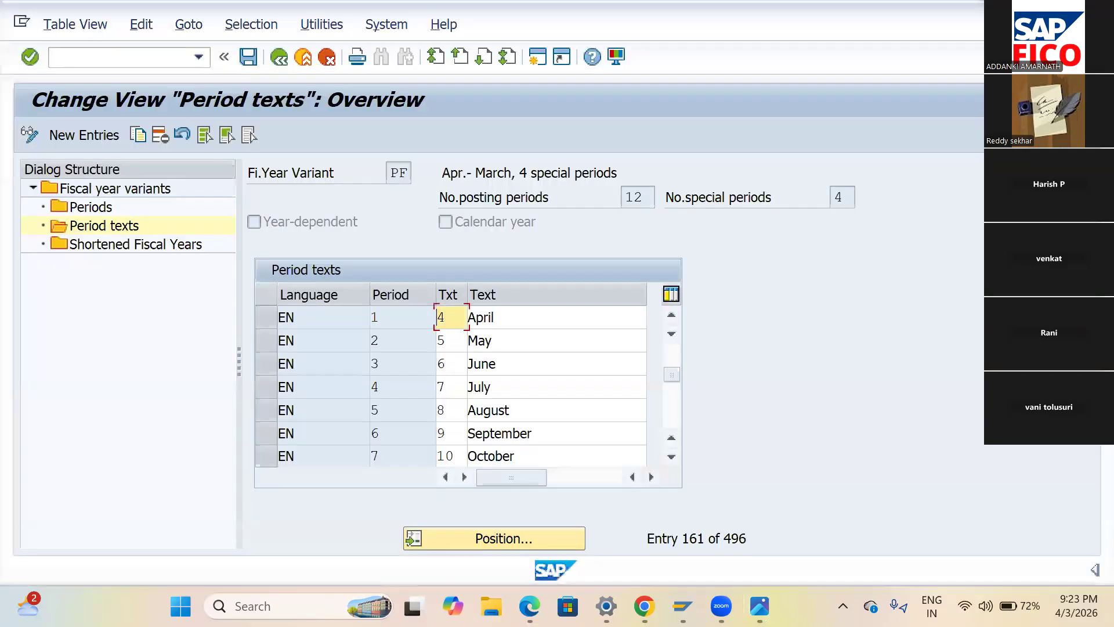
left_click(122, 57)
type("/N")
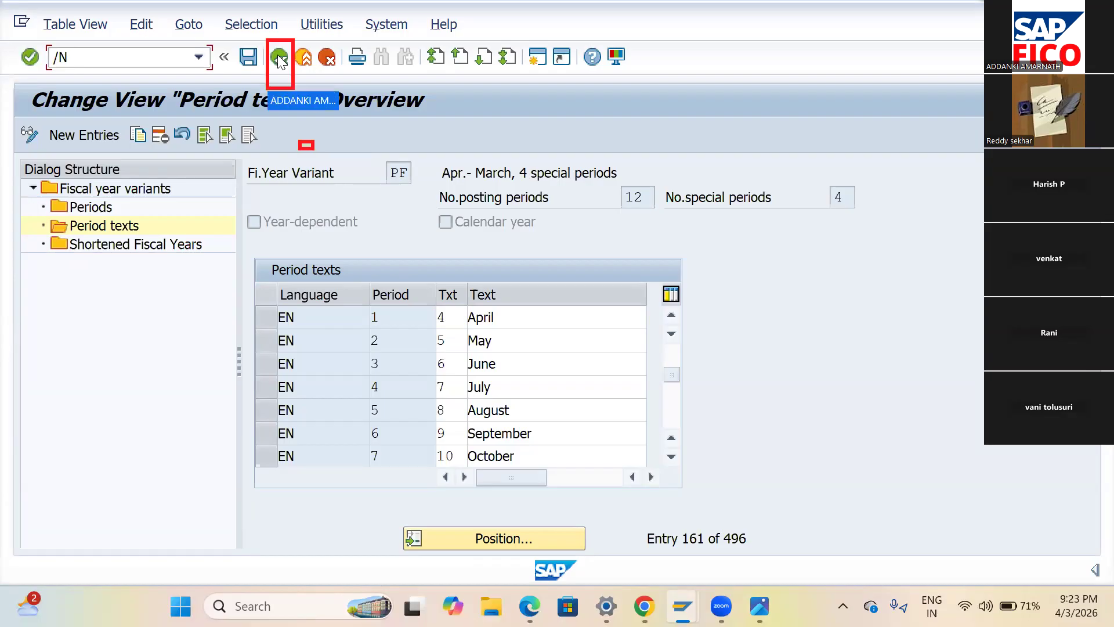
key("BackSpace")
key("BackSpace")
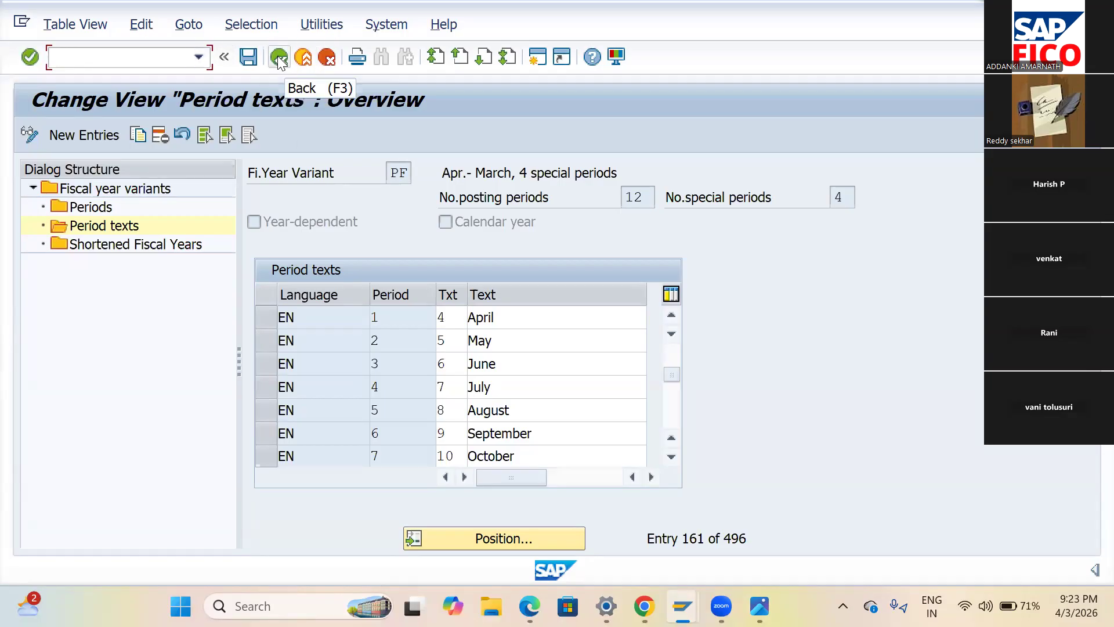
- Leave the fiscal year variant maintenance and open the assignment of company codes to a fiscal year variant
left_click(280, 59)
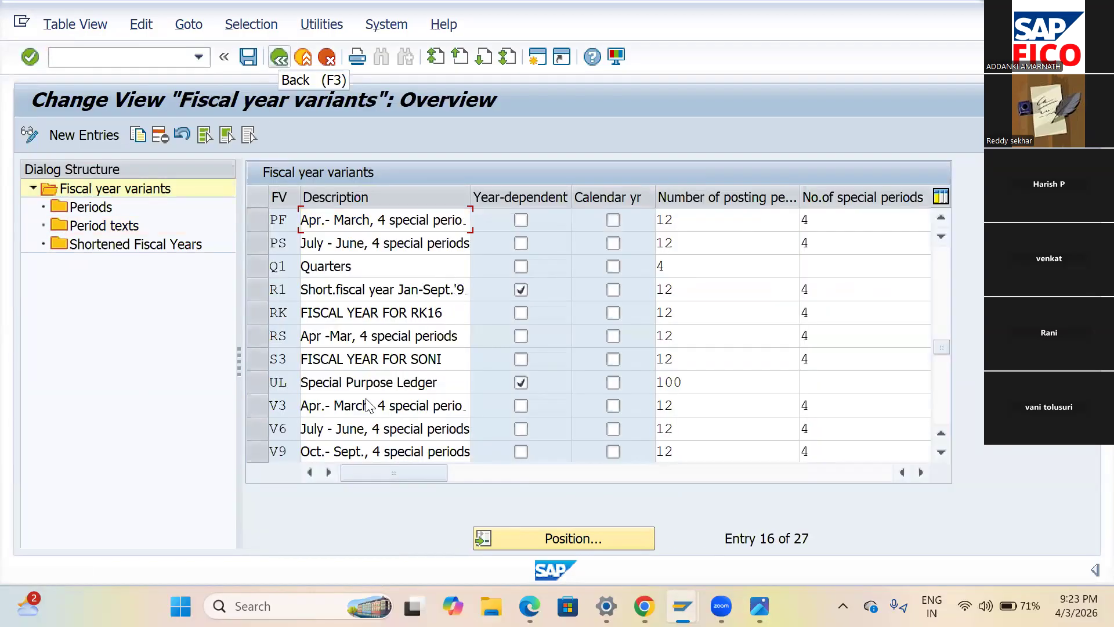
left_click(279, 57)
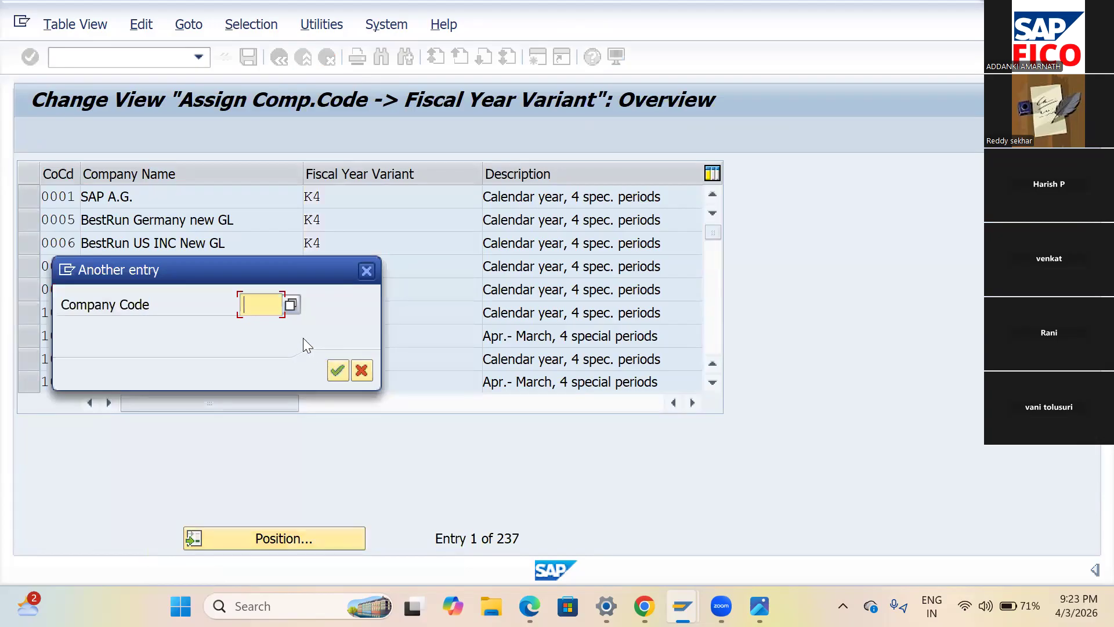
- Position the company code assignment list at company code POLO
type("P")
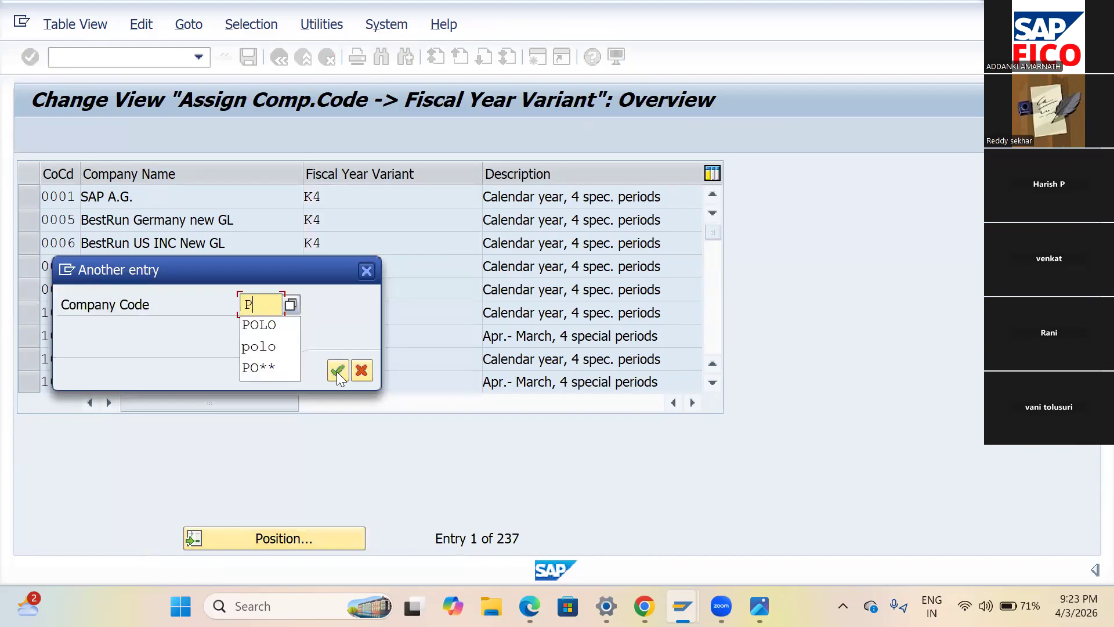
type("OLO")
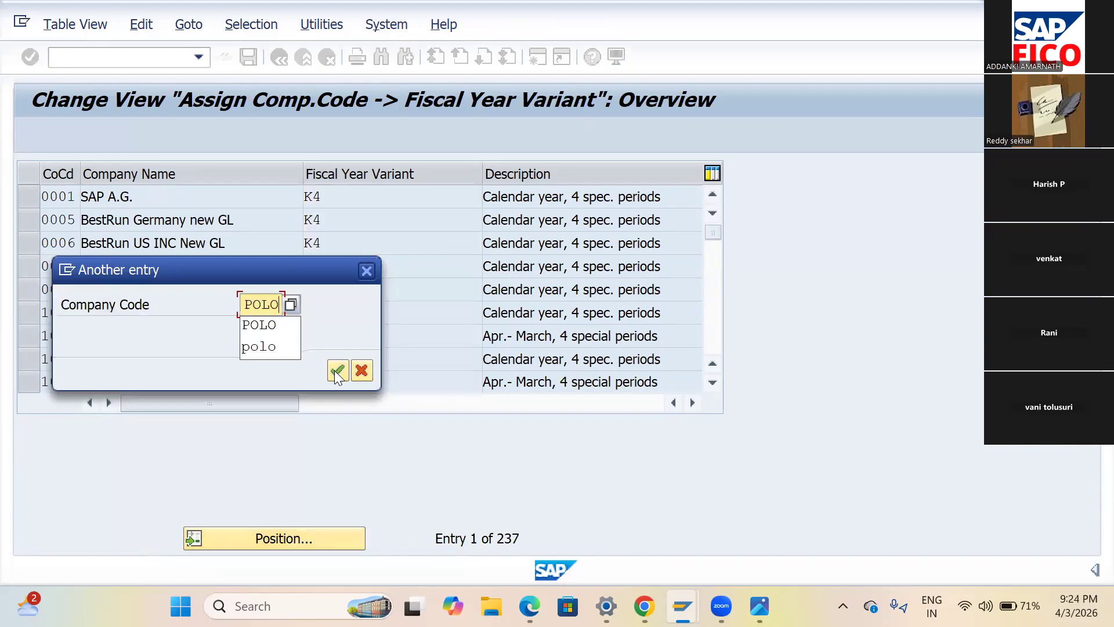
key("Up")
key("Up")
key("Return")
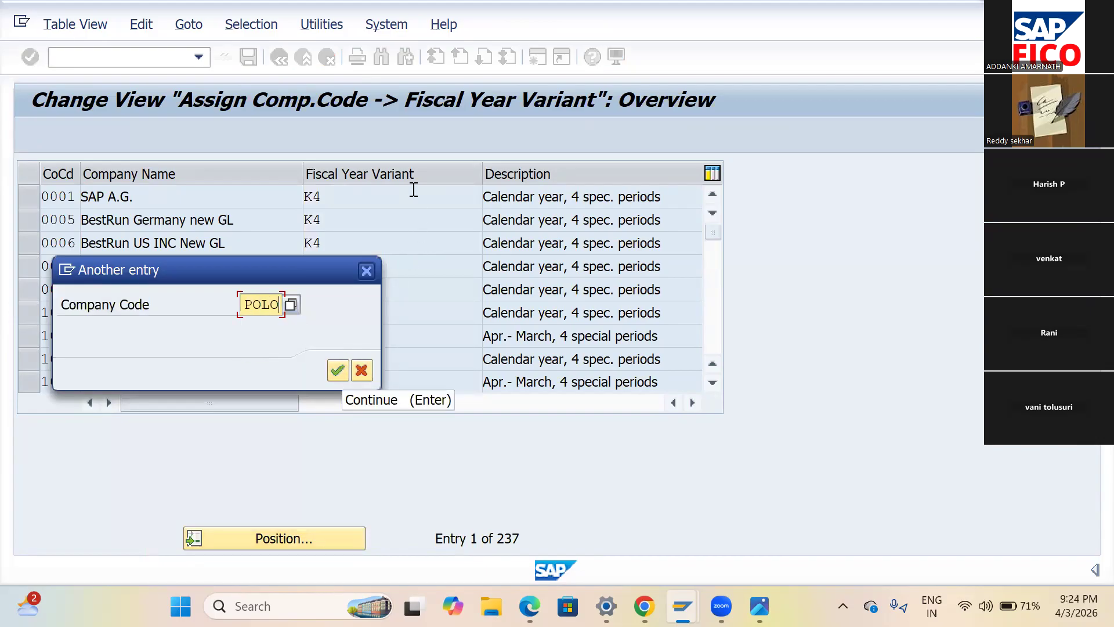
key("Return")
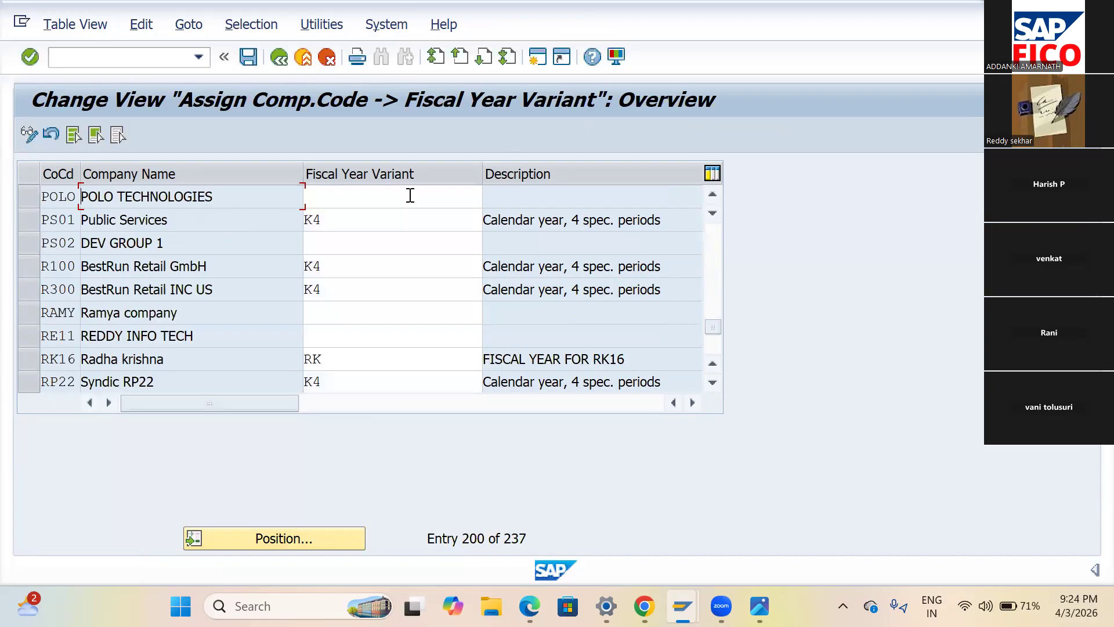
- Assign fiscal year variant PF to company code POLO
left_click(410, 195)
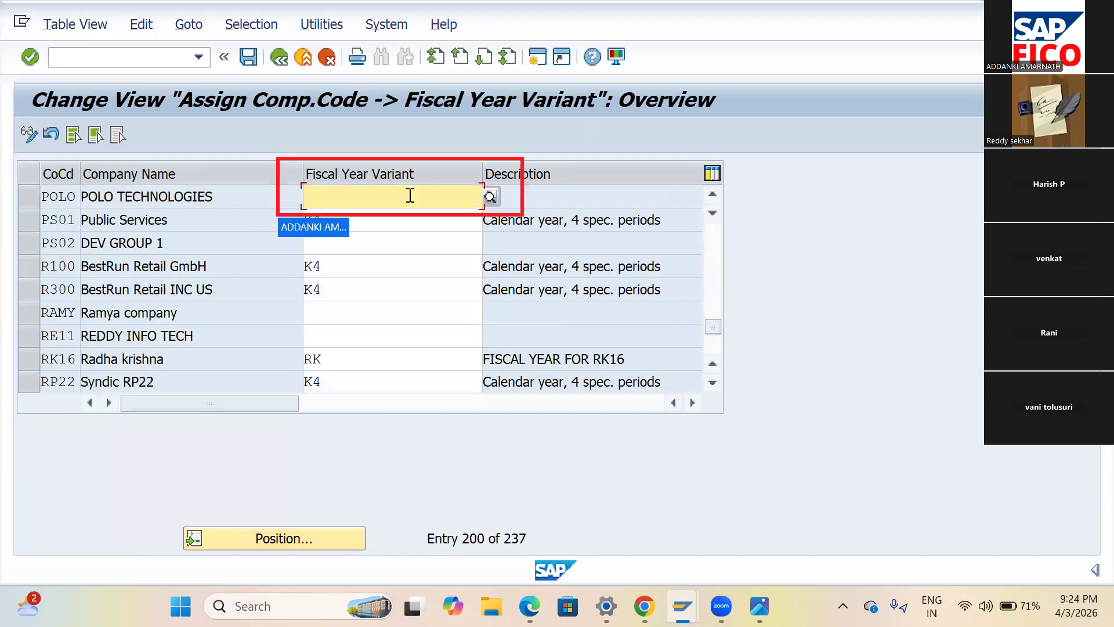
type("FV")
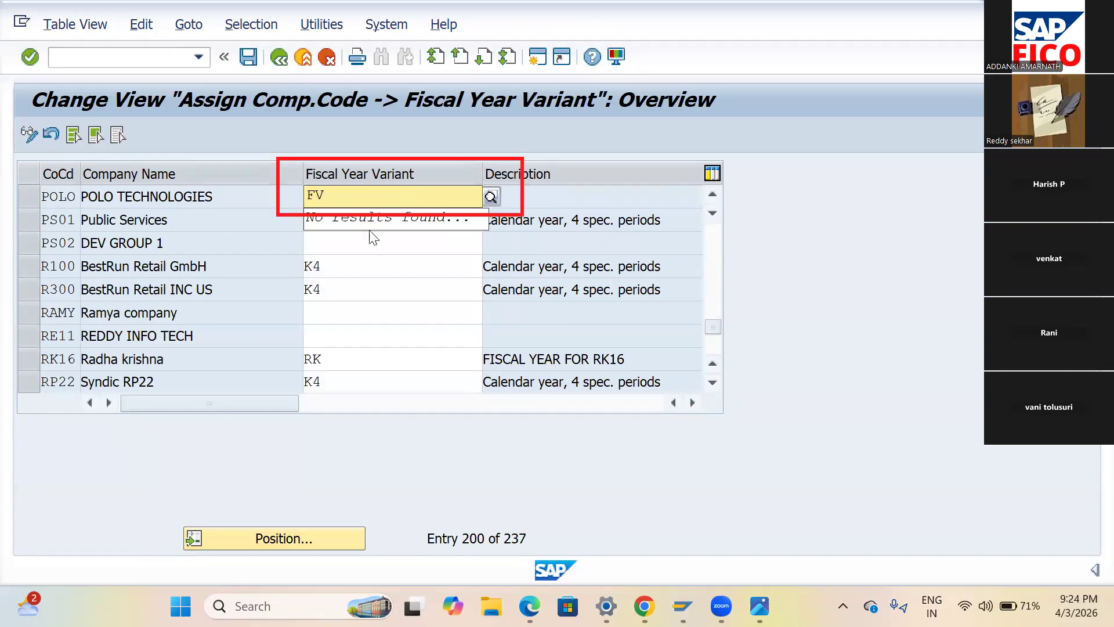
key("BackSpace")
key("BackSpace")
type("PF")
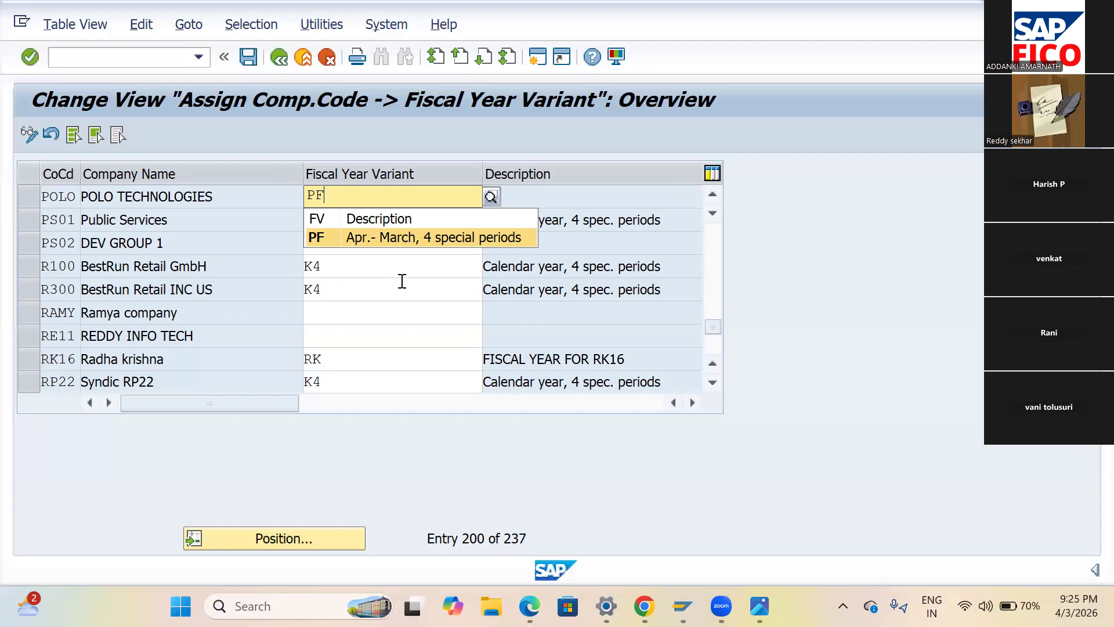
key("Escape")
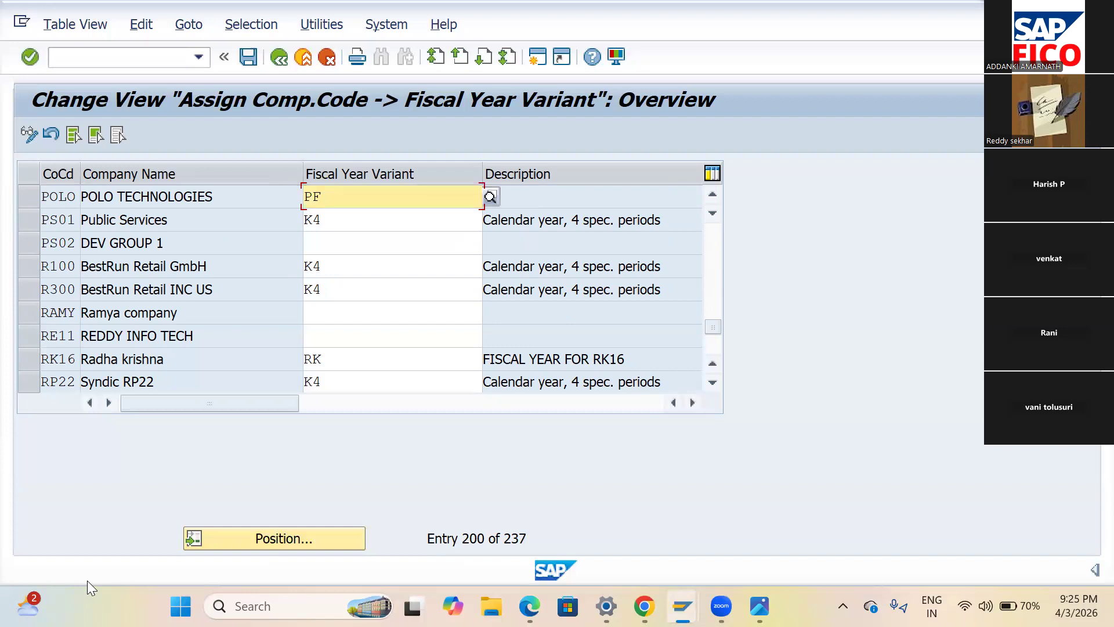
- Accept the fiscal year variant warnings and save the POLO assignment in customizing request DPKK900220
key("Return")
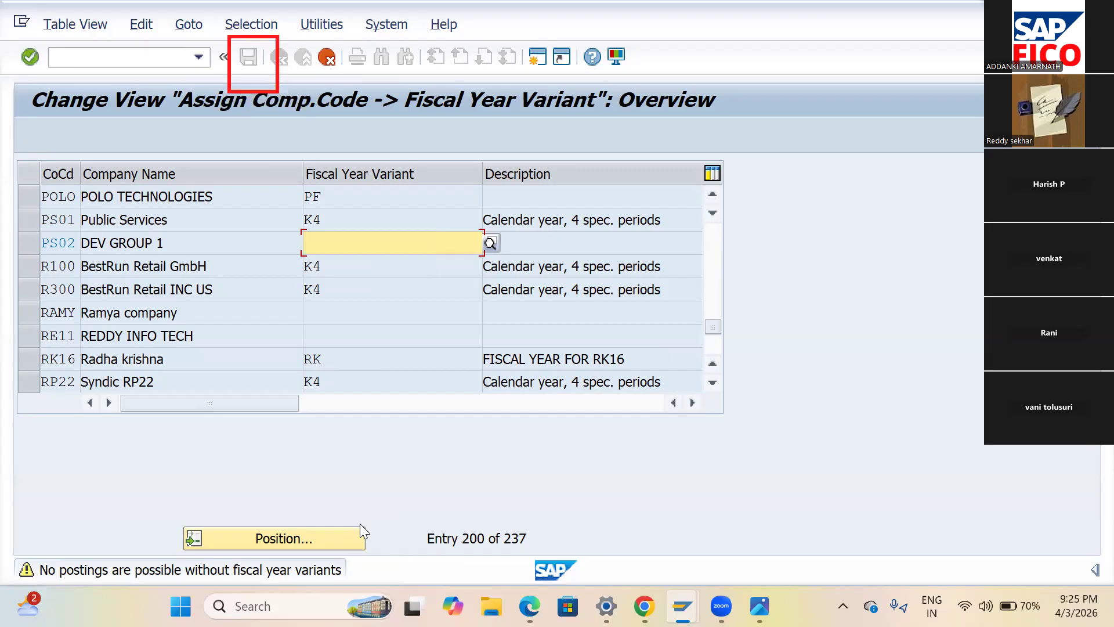
key("Return")
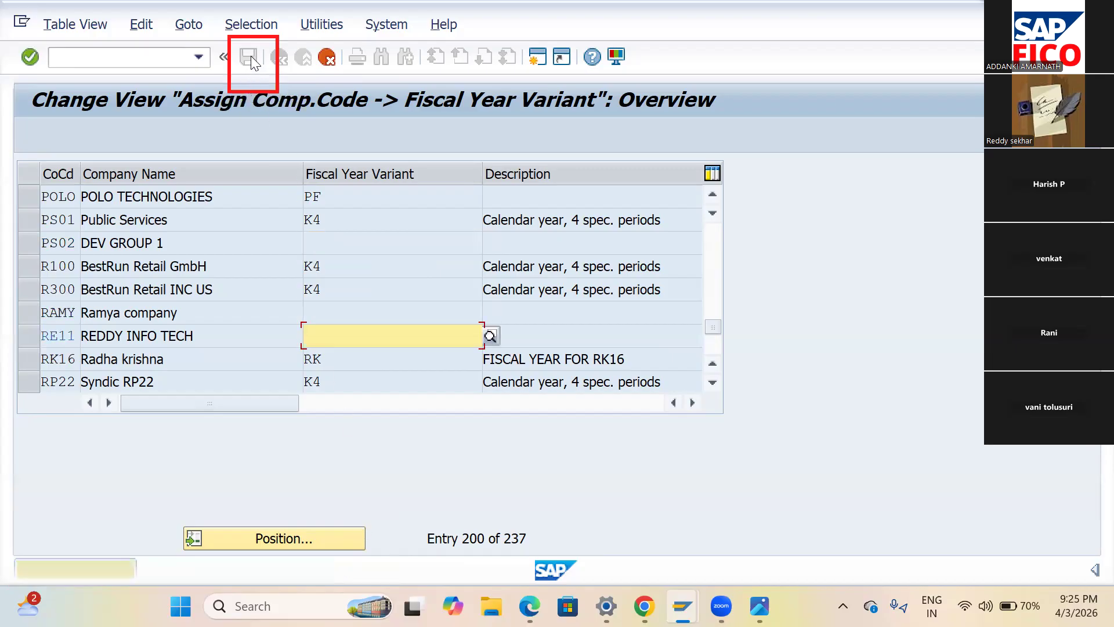
left_click(251, 56)
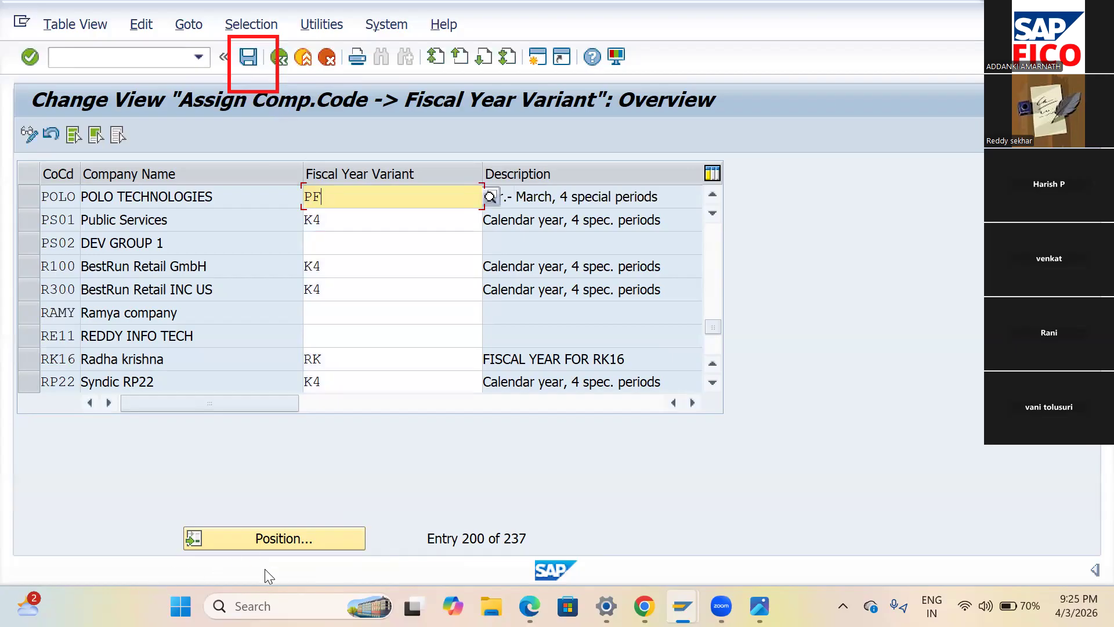
left_click(249, 56)
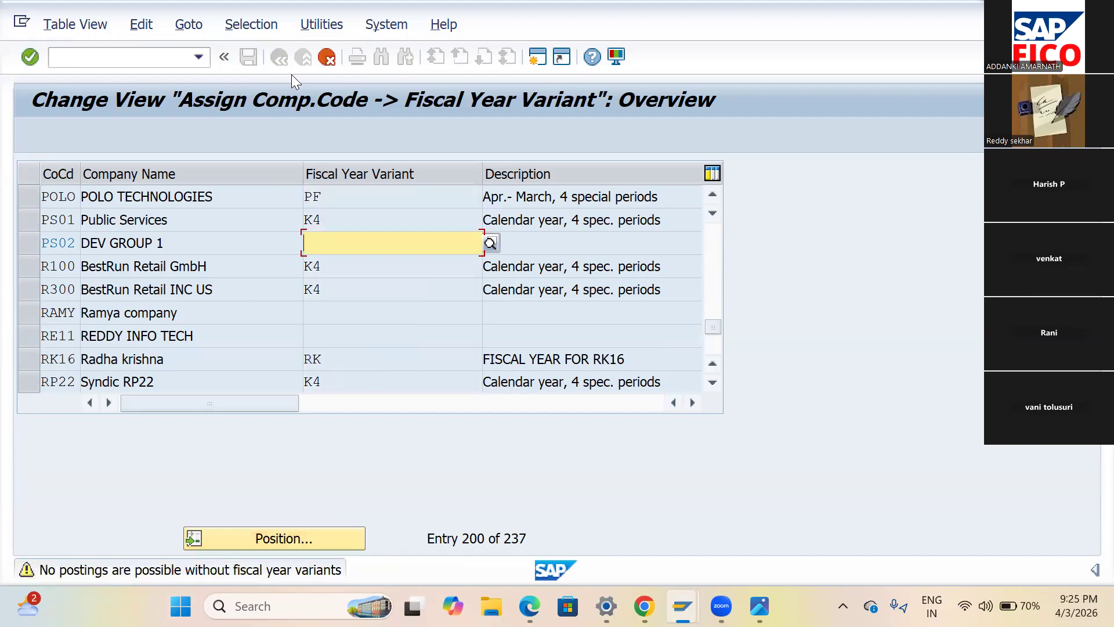
key("Return")
key("Return")
key("Return")
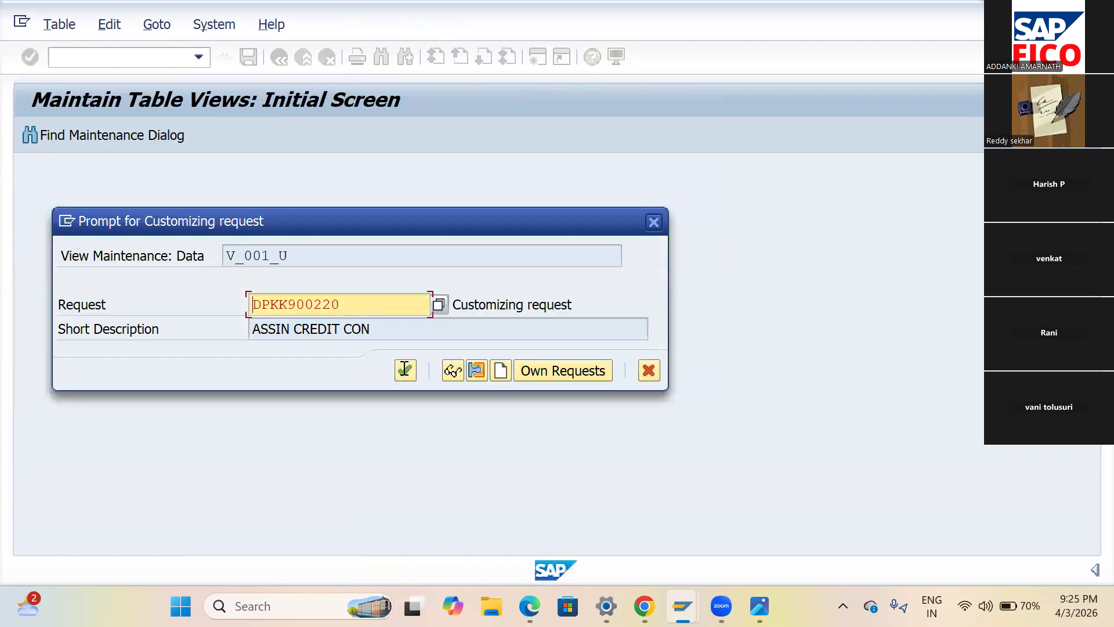
key("Return")
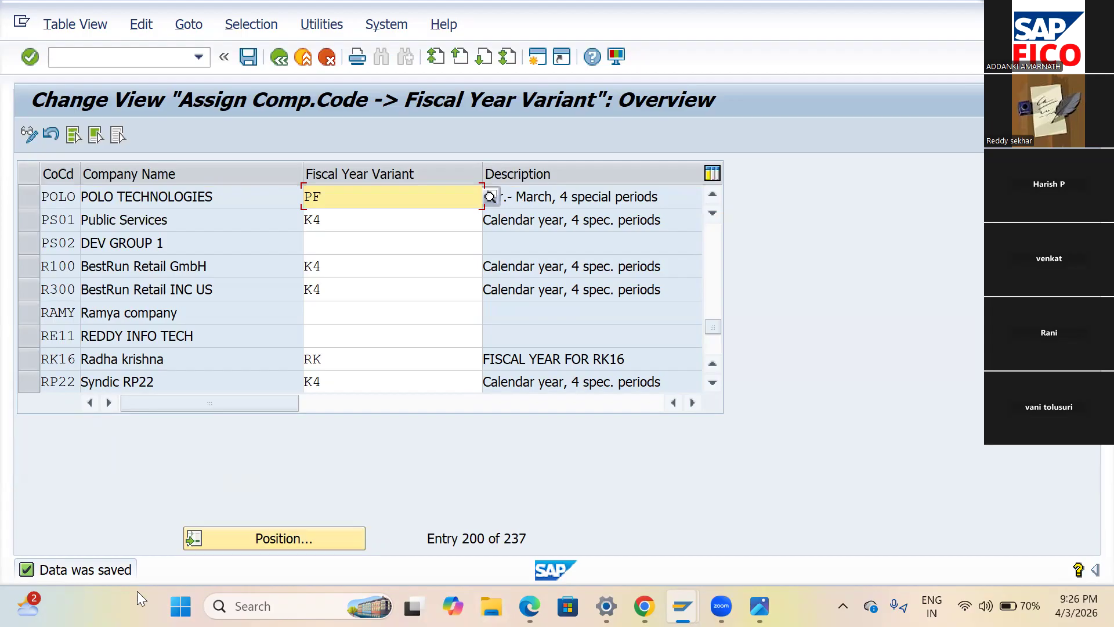
- Check the global settings list in Photos and return to the SAP company code assignments
mouse_move(760, 606)
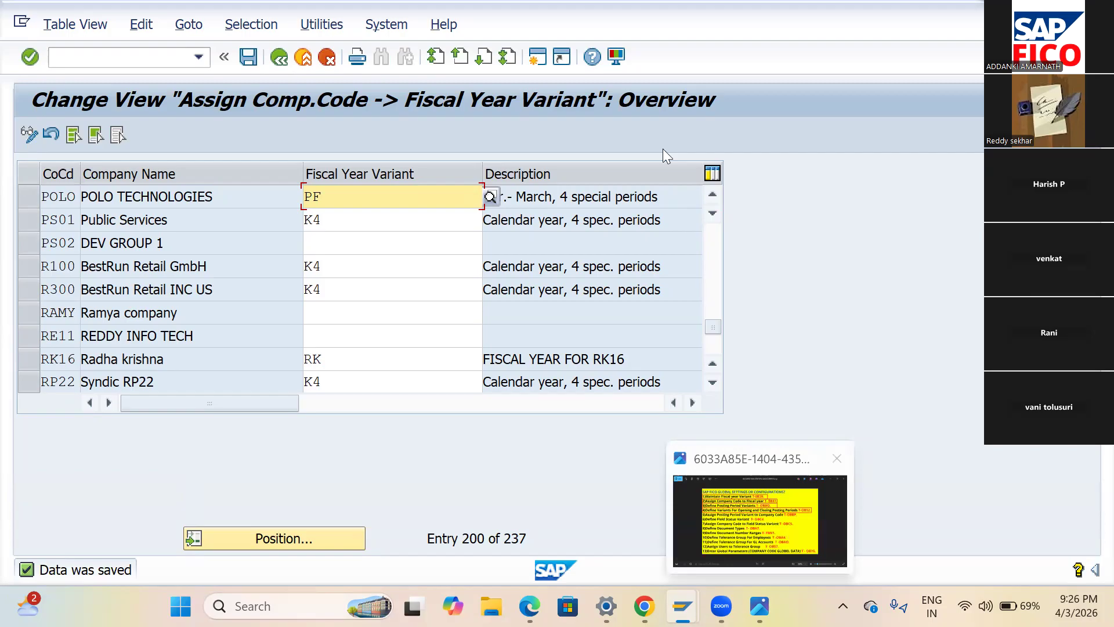
key("alt+Tab")
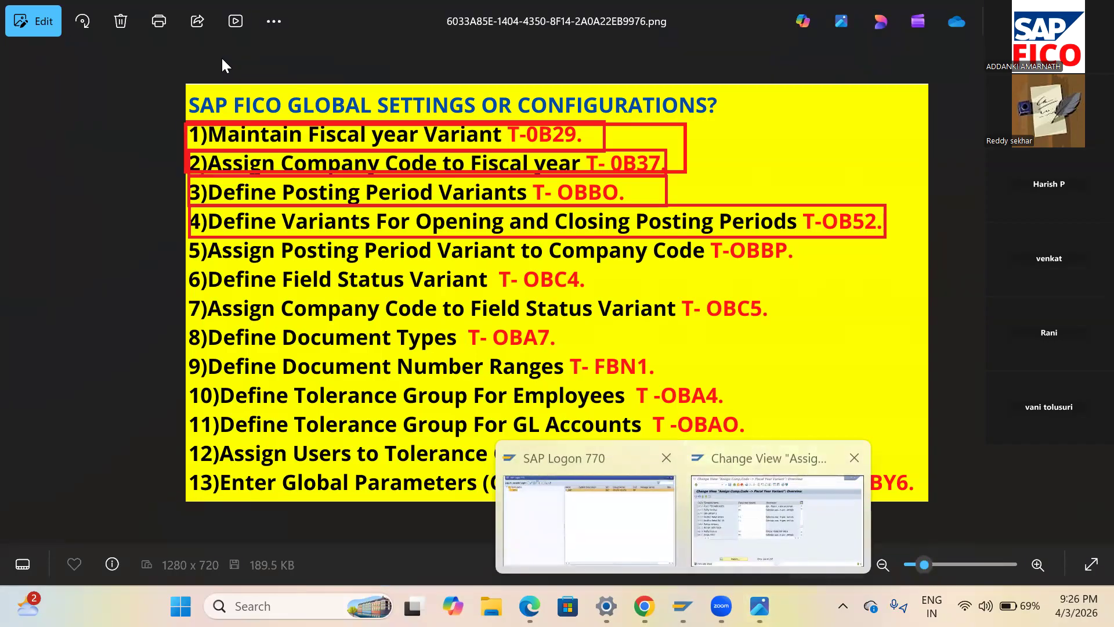
key("alt+Tab")
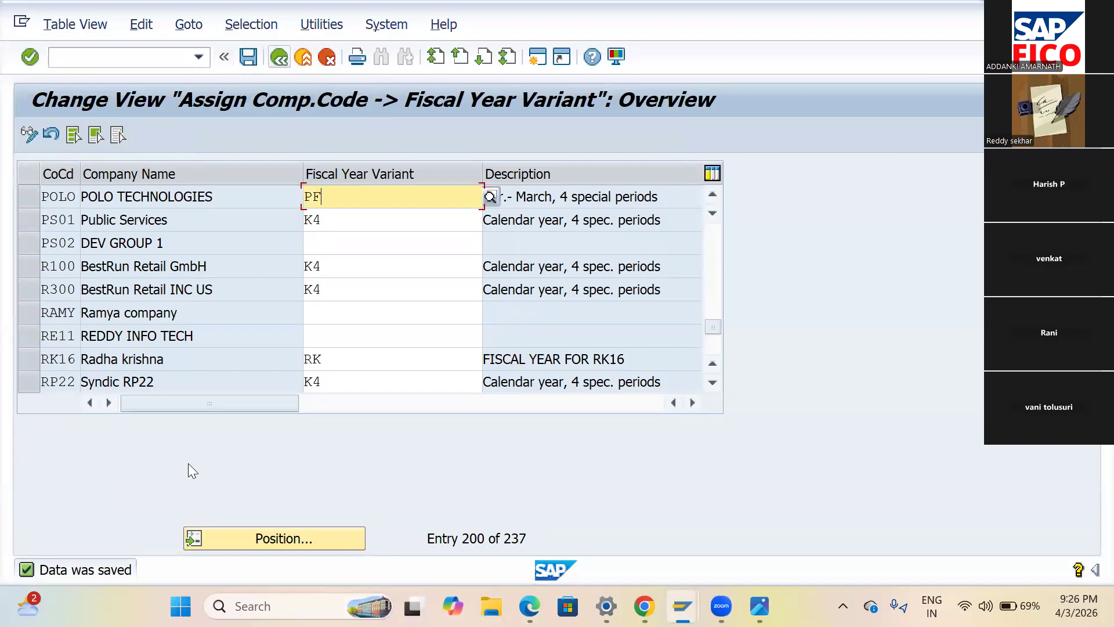
- Leave the fiscal year variant assignment view, acknowledging its warnings, and return to the implementation guide
key("Return")
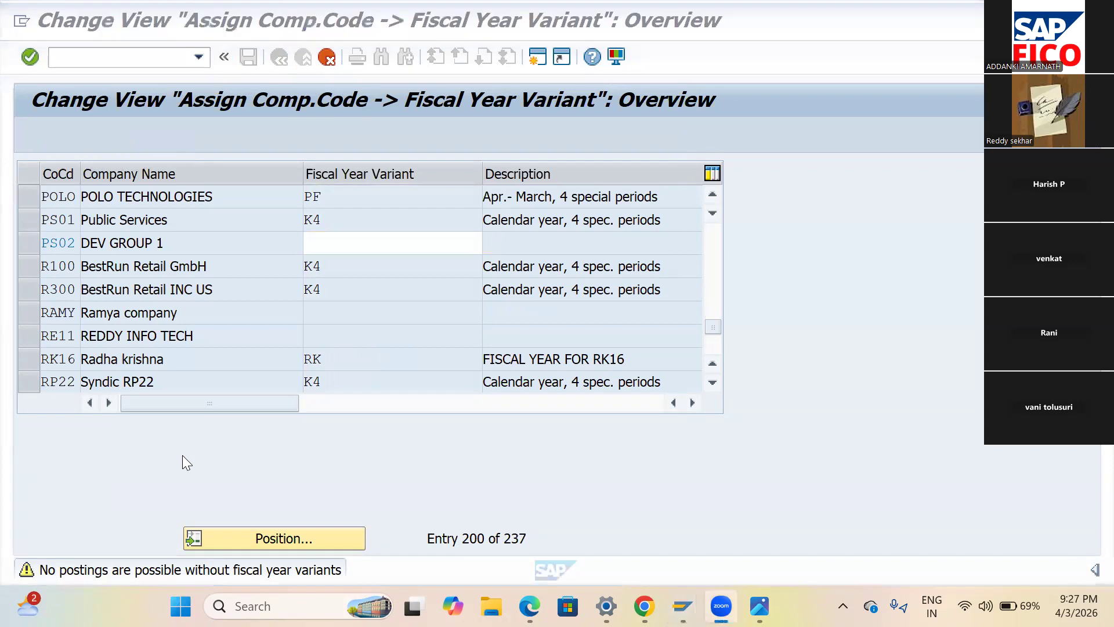
left_click(450, 428)
key("Return")
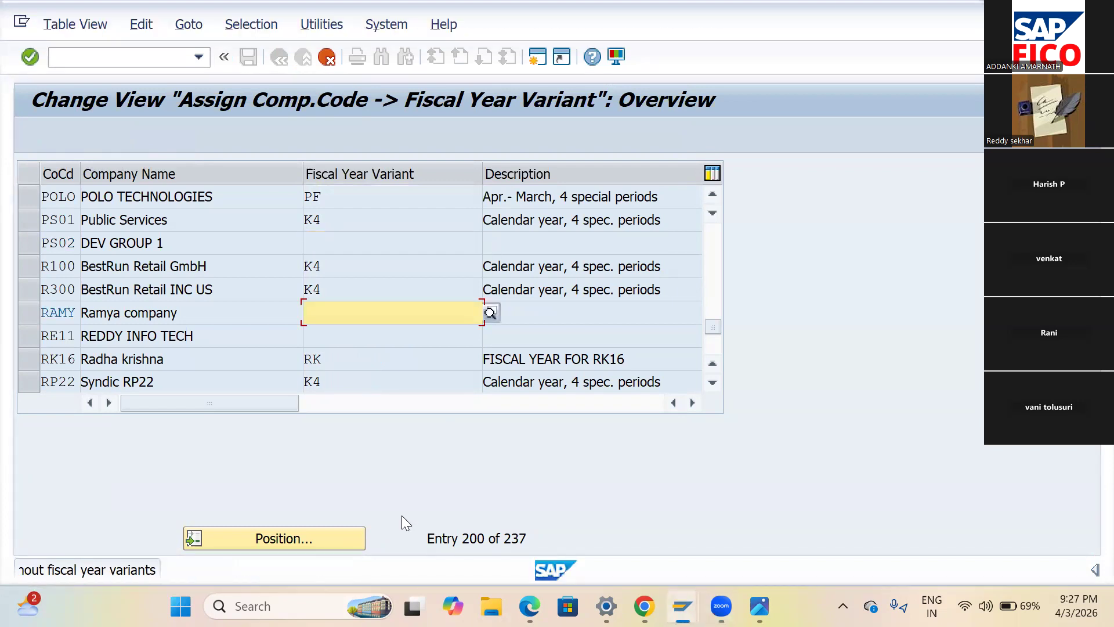
key("Return")
key("F3")
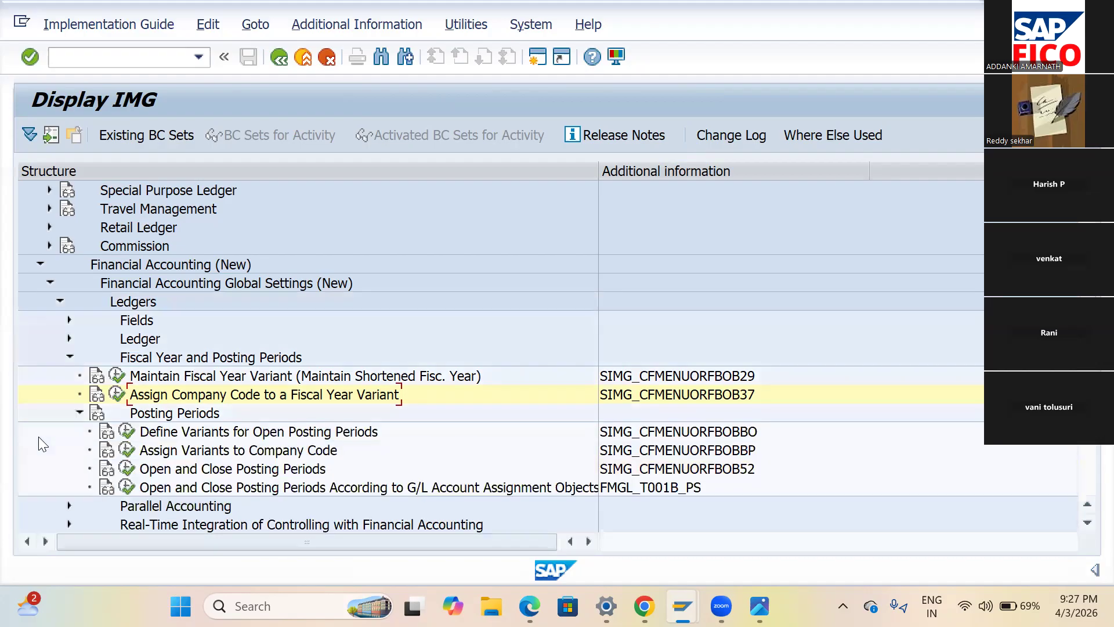
- Open the Define Variants for Open Posting Periods activity under Posting Periods in the implementation guide
scroll(176, 405, "down", 2)
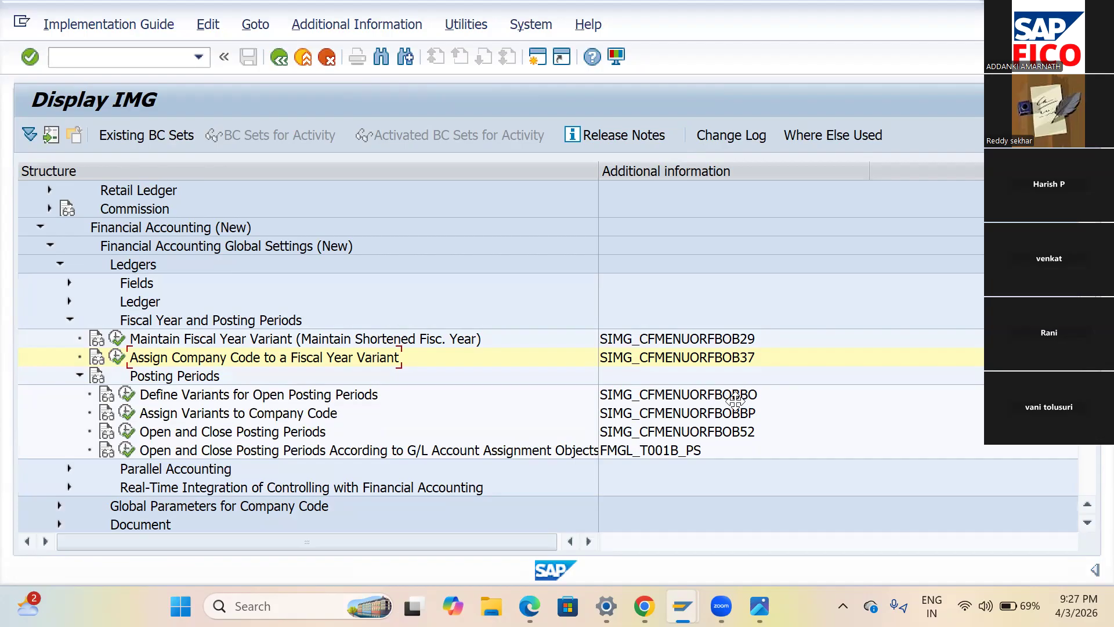
left_click(757, 401)
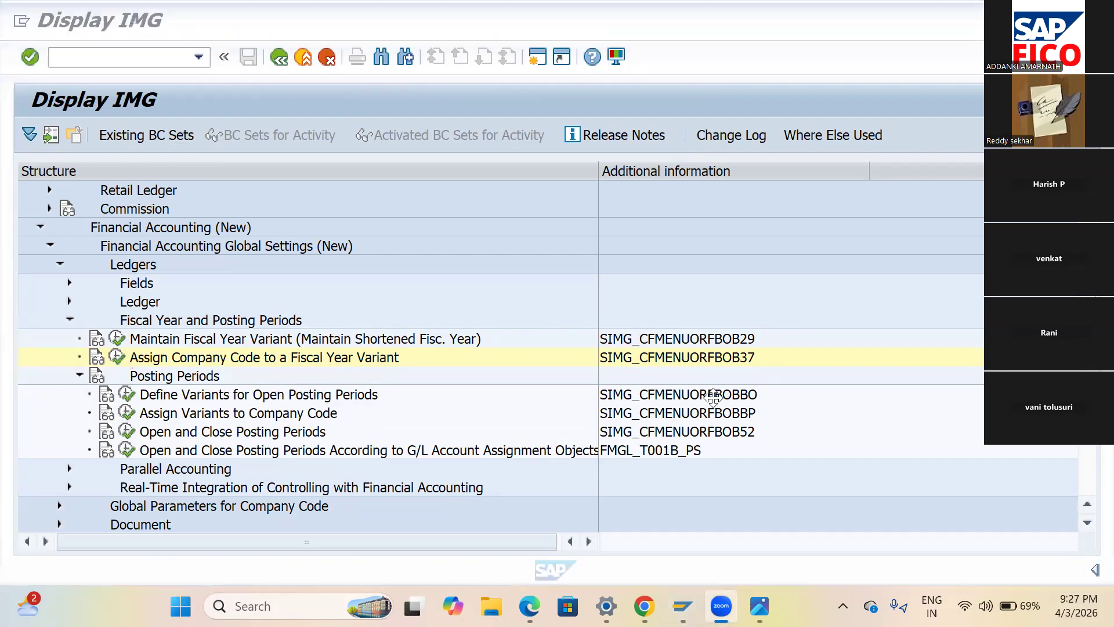
left_click(733, 405)
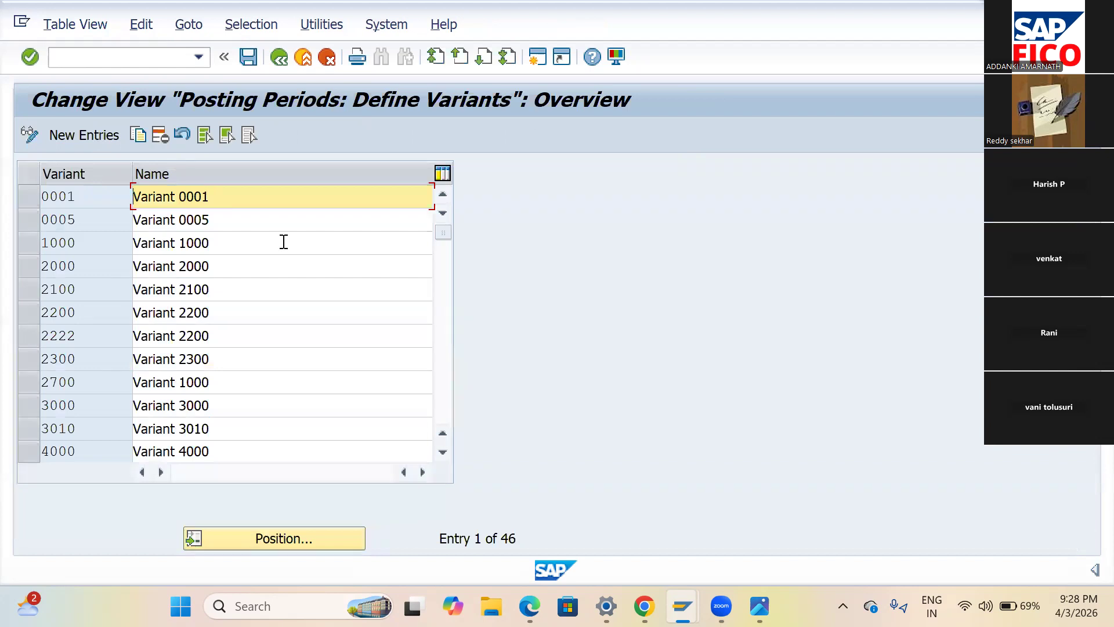
- Add a new posting period variant entry with the code POPV
key("F5")
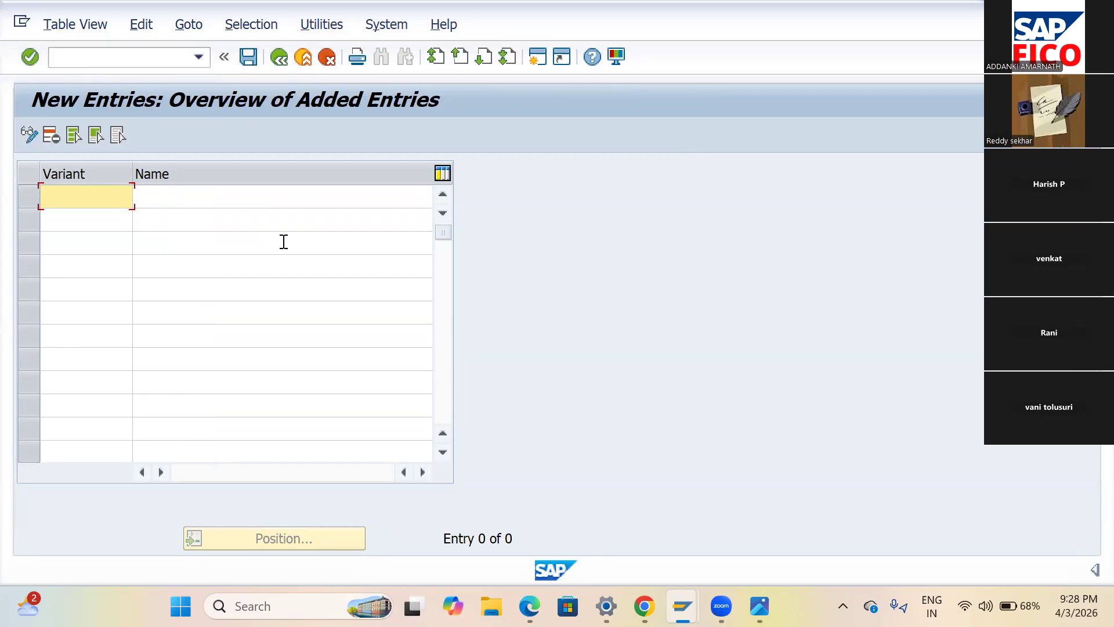
type("PO11")
key("BackSpace")
key("BackSpace")
type("PV")
key("Tab")
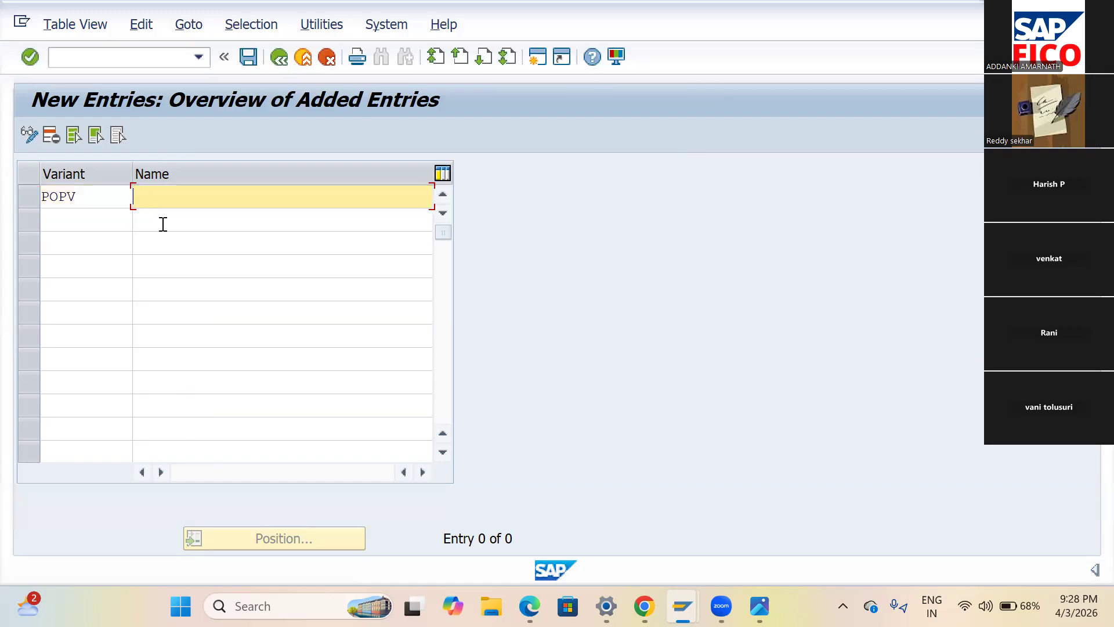
type("DEFINE VARI")
key("BackSpace")
type("IENT FOR")
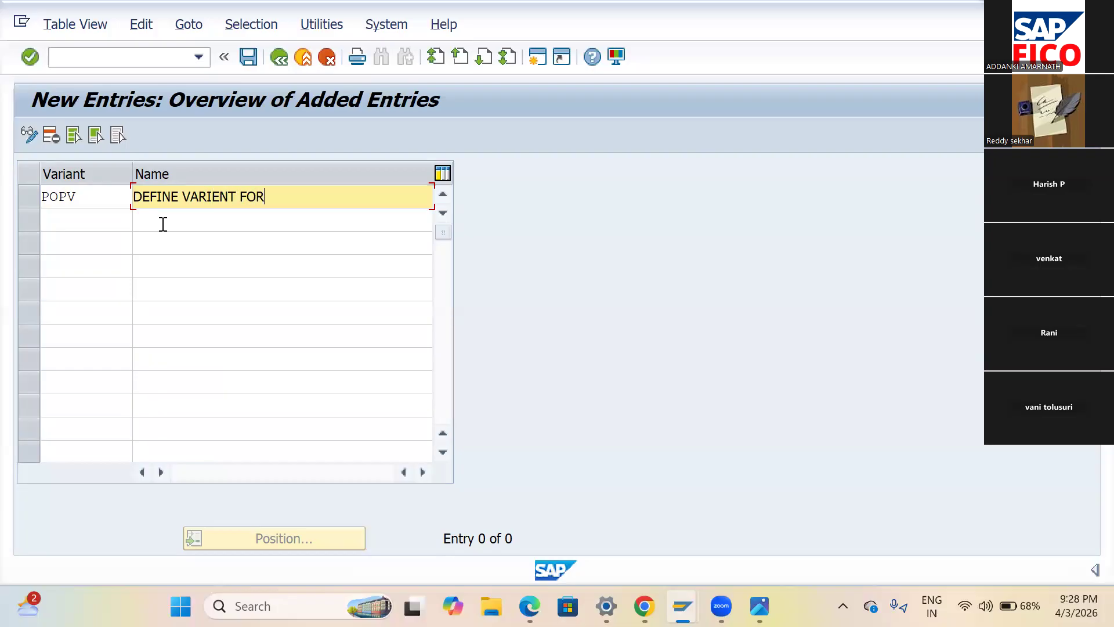
type(" OP")
key("BackSpace")
key("BackSpace")
key("BackSpace")
key("BackSpace")
key("BackSpace")
key("BackSpace")
key("BackSpace")
key("BackSpace")
key("BackSpace")
key("BackSpace")
key("BackSpace")
key("BackSpace")
key("BackSpace")
key("BackSpace")
key("BackSpace")
key("BackSpace")
key("BackSpace")
key("BackSpace")
key("BackSpace")
key("BackSpace")
key("BackSpace")
- Name variant POPV "POSTING PERIOD VARIANT FOR POLO" and save it in customizing request DPKK900220
type("POSTING ")
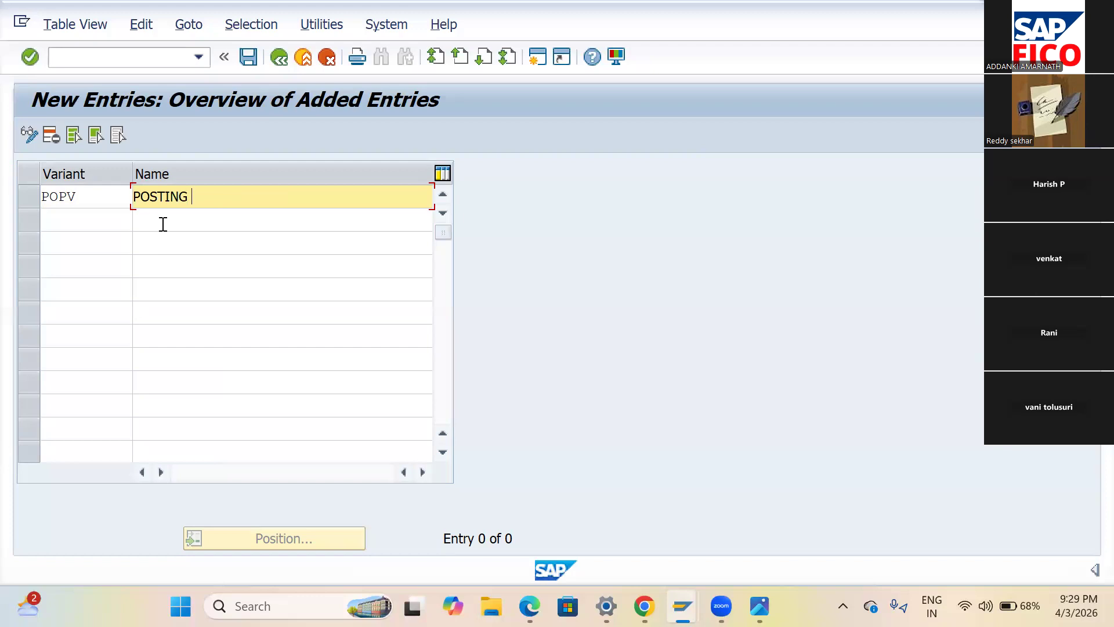
type("PERIOD VARIEN")
key("BackSpace")
key("BackSpace")
type("ANT")
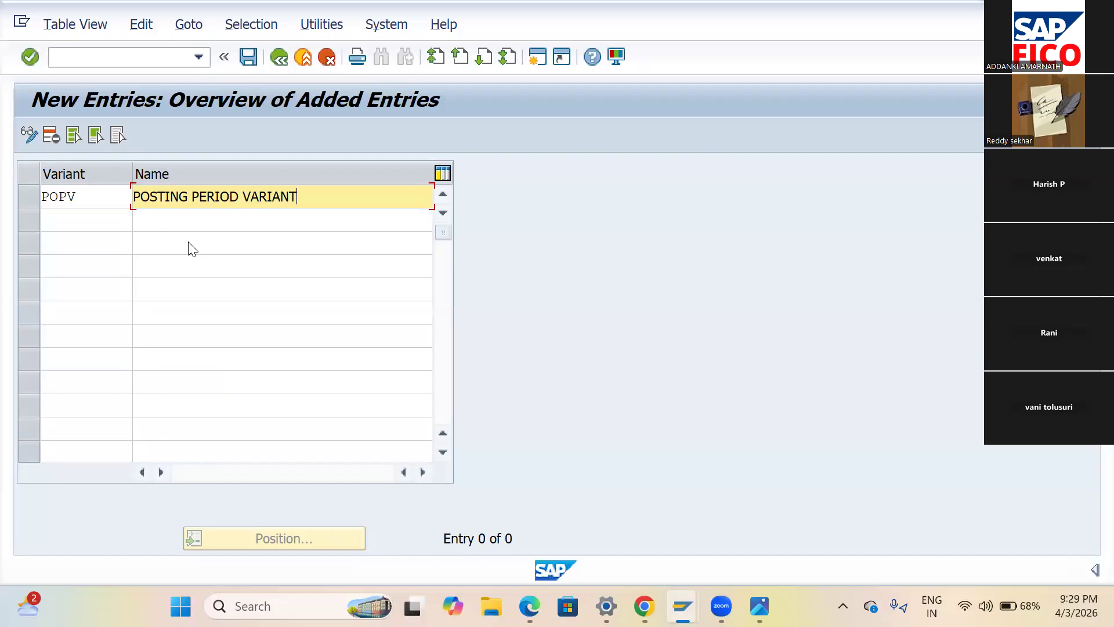
type(" FOR POLO")
key("ctrl+s")
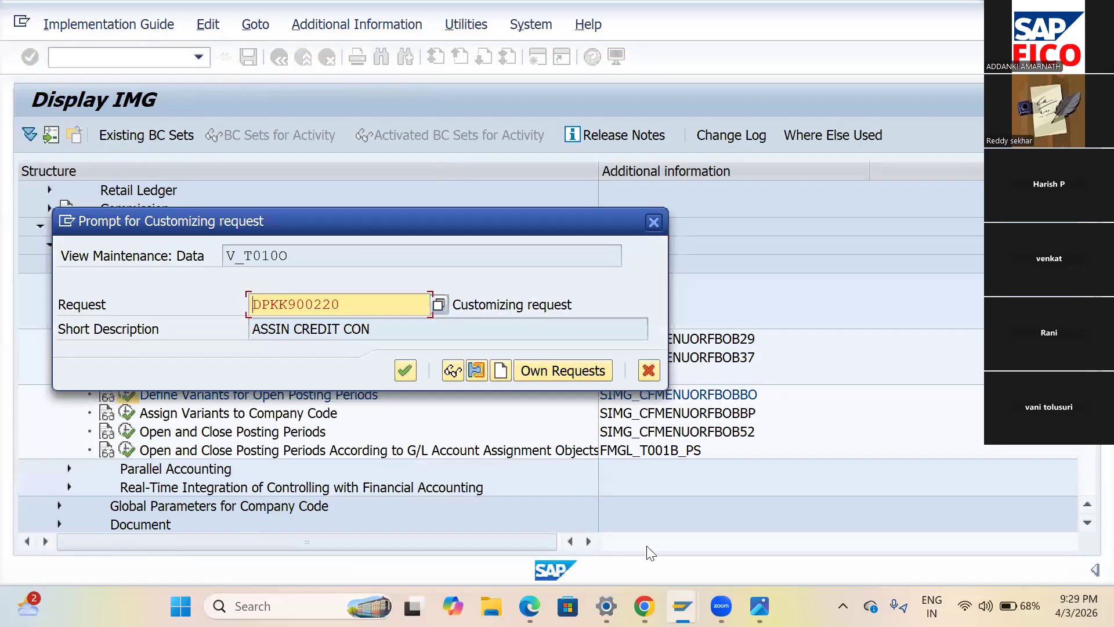
key("Return")
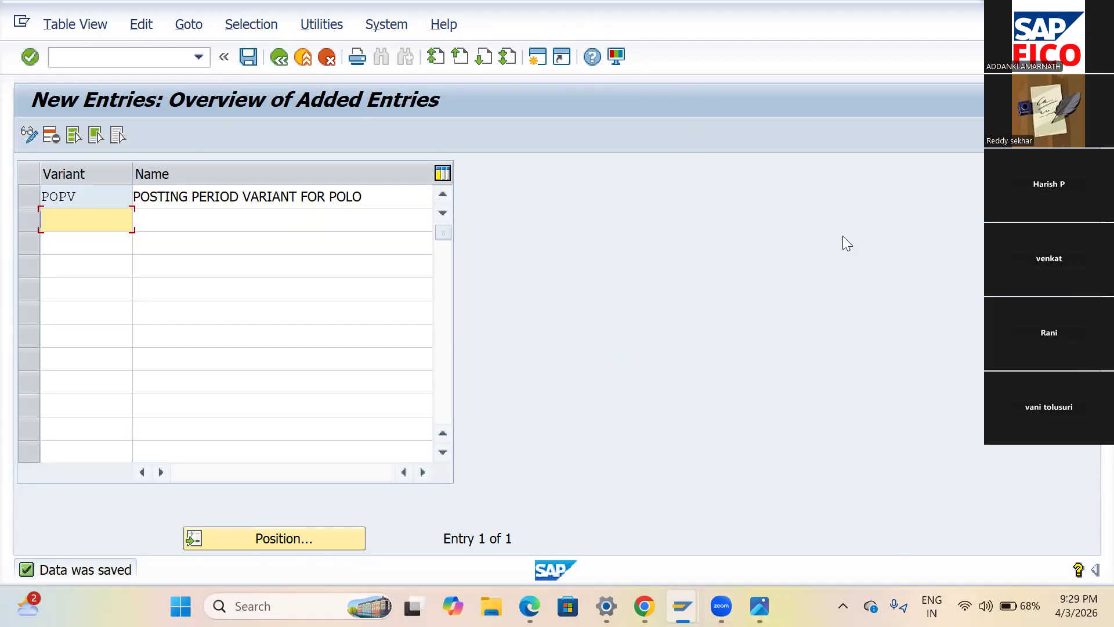
- Check the global settings list in Photos and return to the new SAP posting period variant entry
key("alt+Tab")
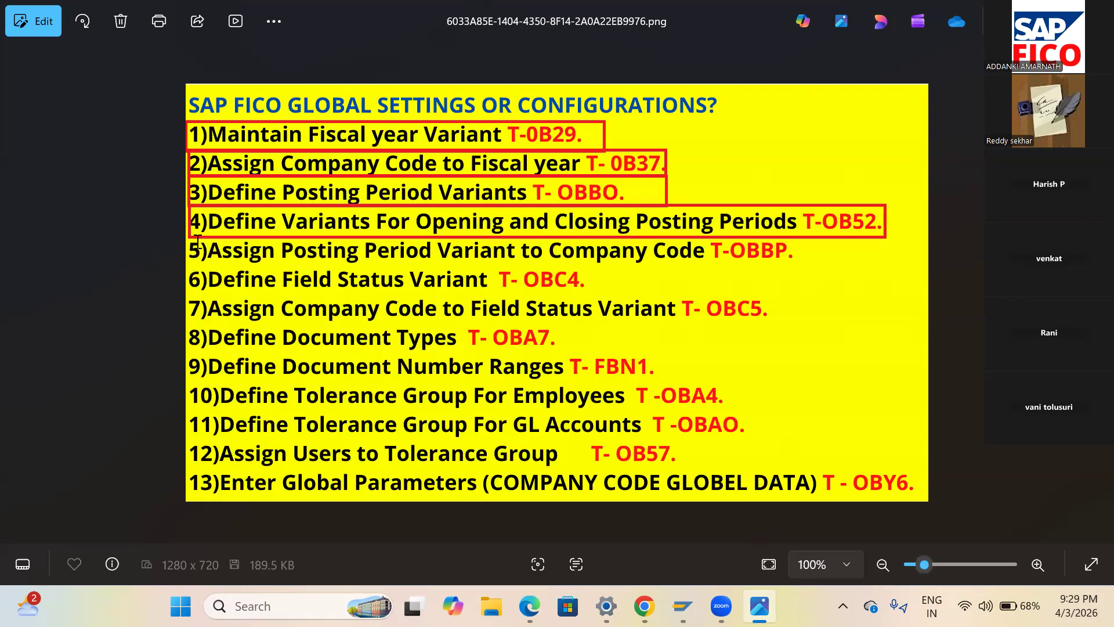
left_click(682, 606)
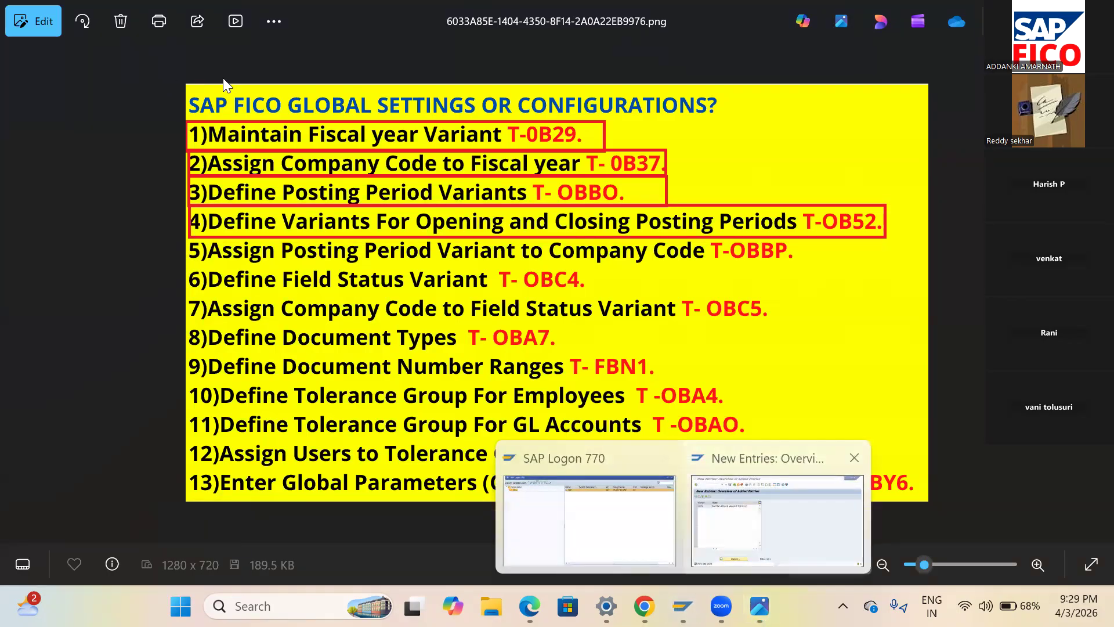
key("Return")
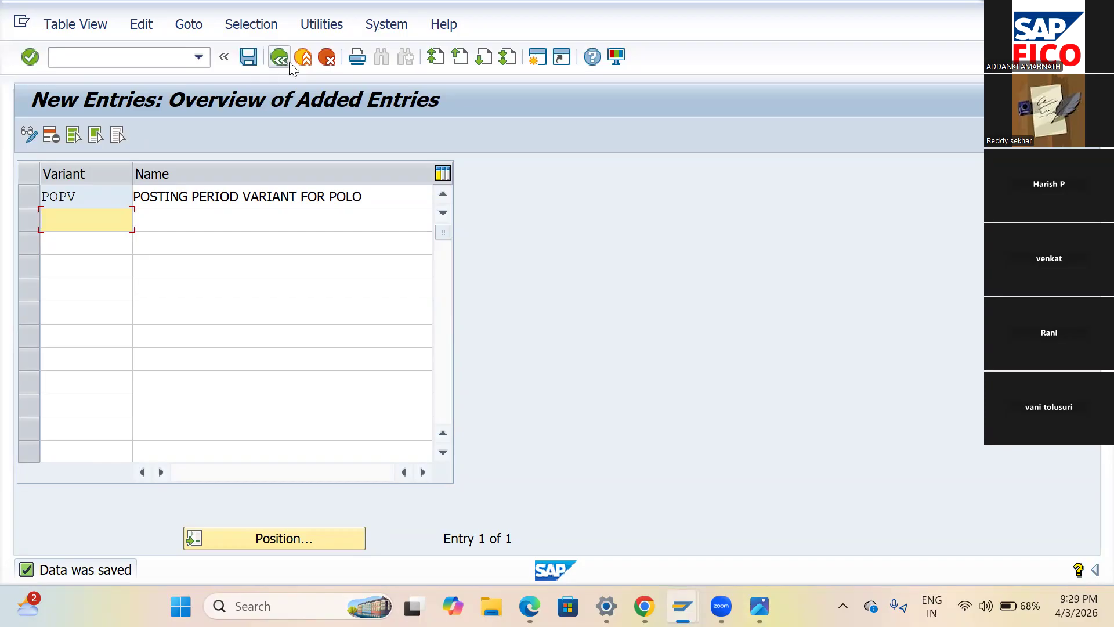
- Leave the posting period variant maintenance and return to the implementation guide
left_click(278, 58)
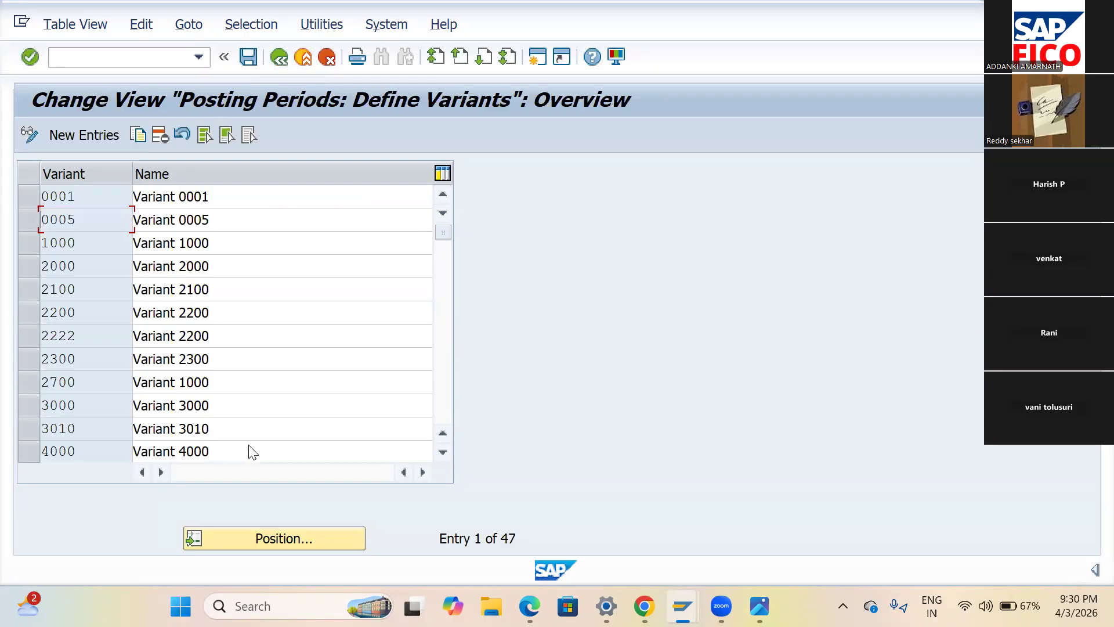
key("F3")
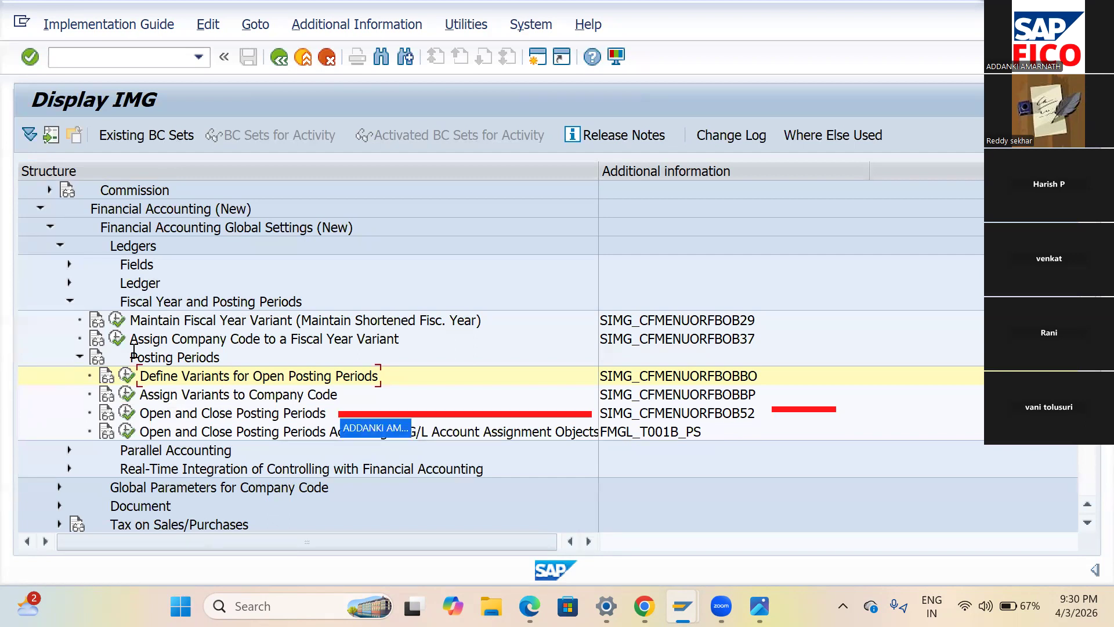
- Create a new entry under Open and Close Posting Periods for posting period variant POPV
left_click(127, 413)
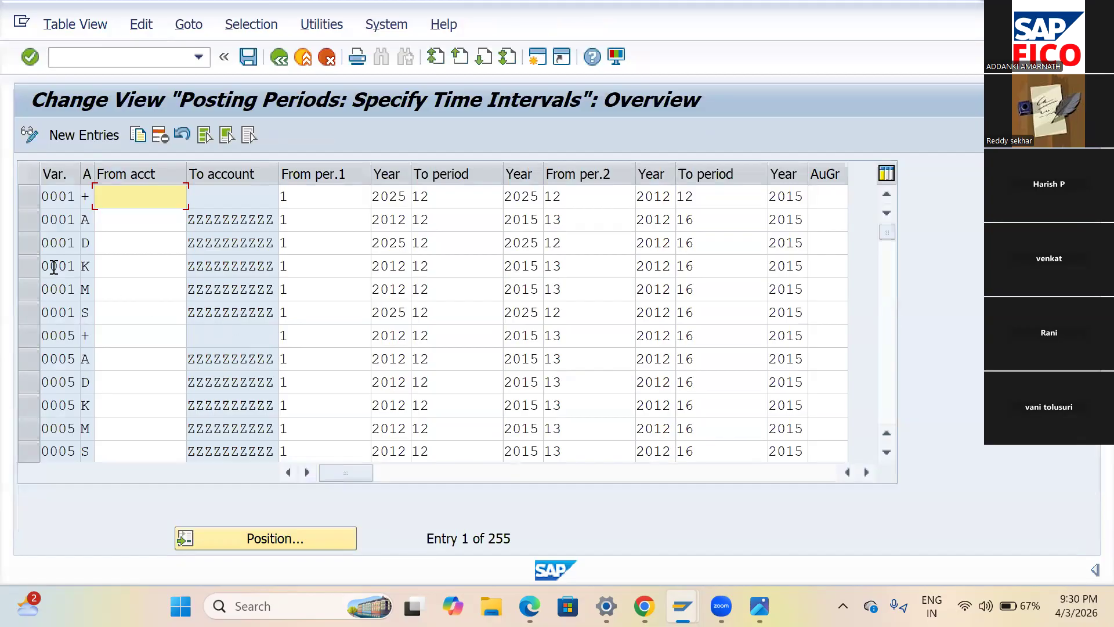
key("F5")
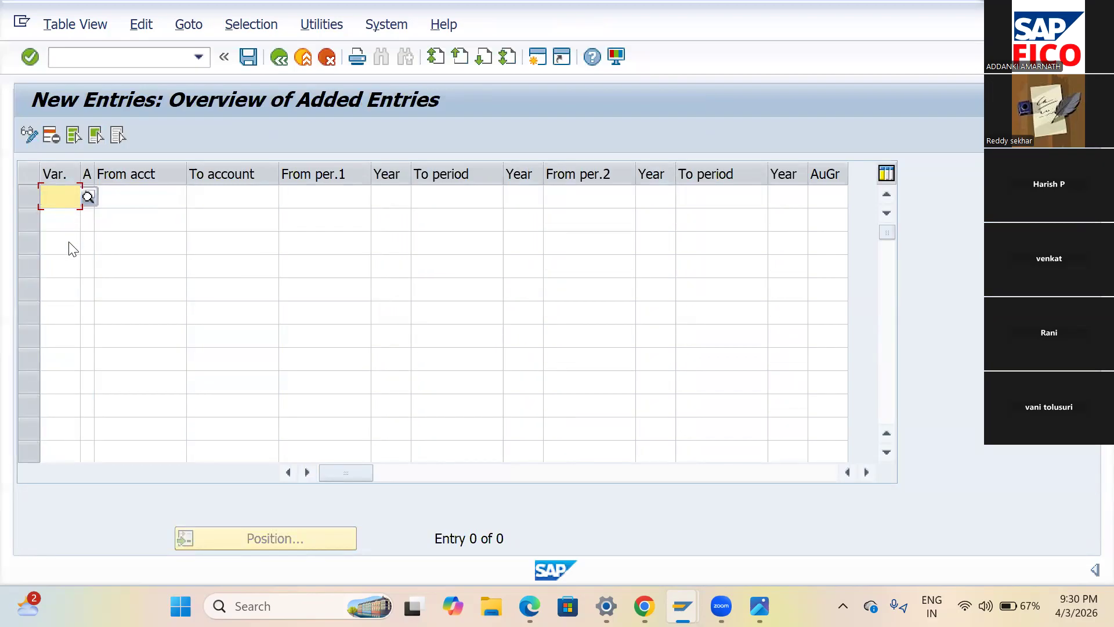
type("PO")
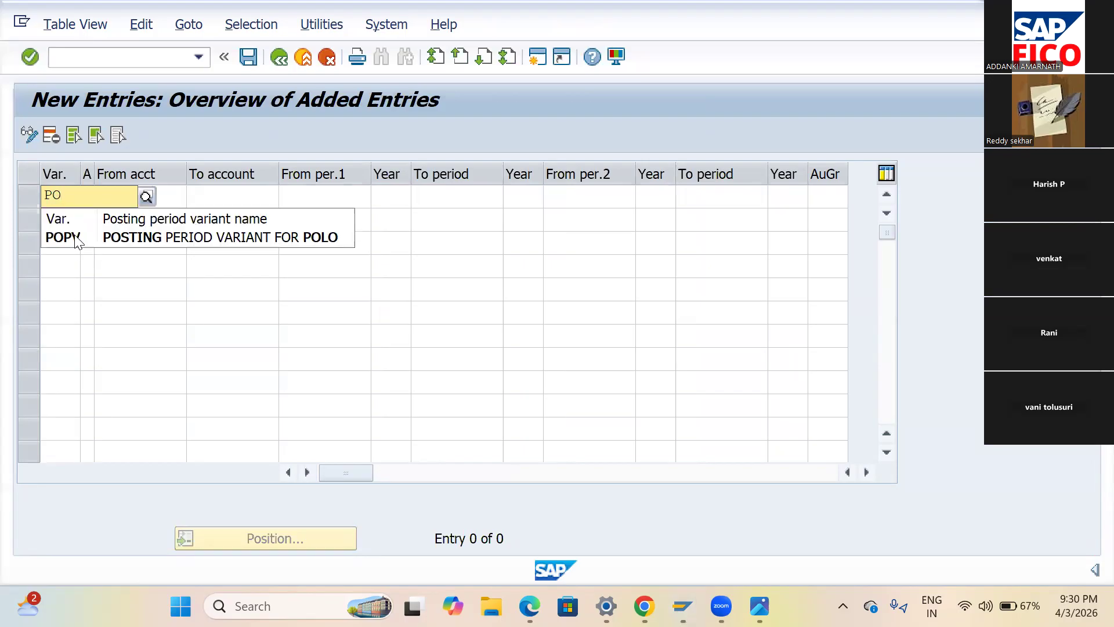
type("PV")
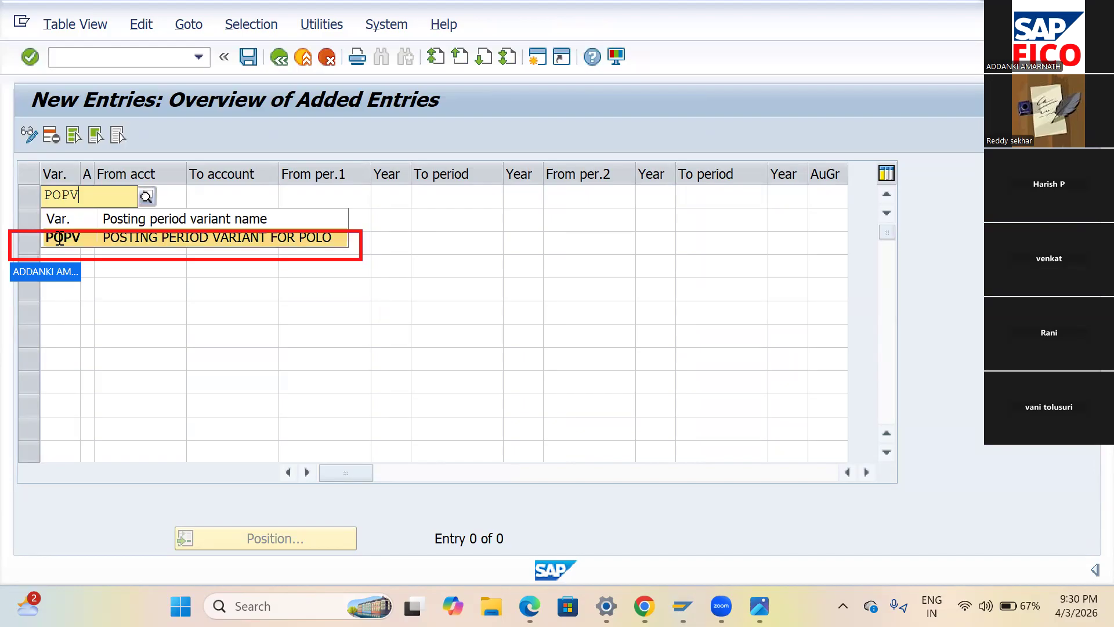
left_click(60, 238)
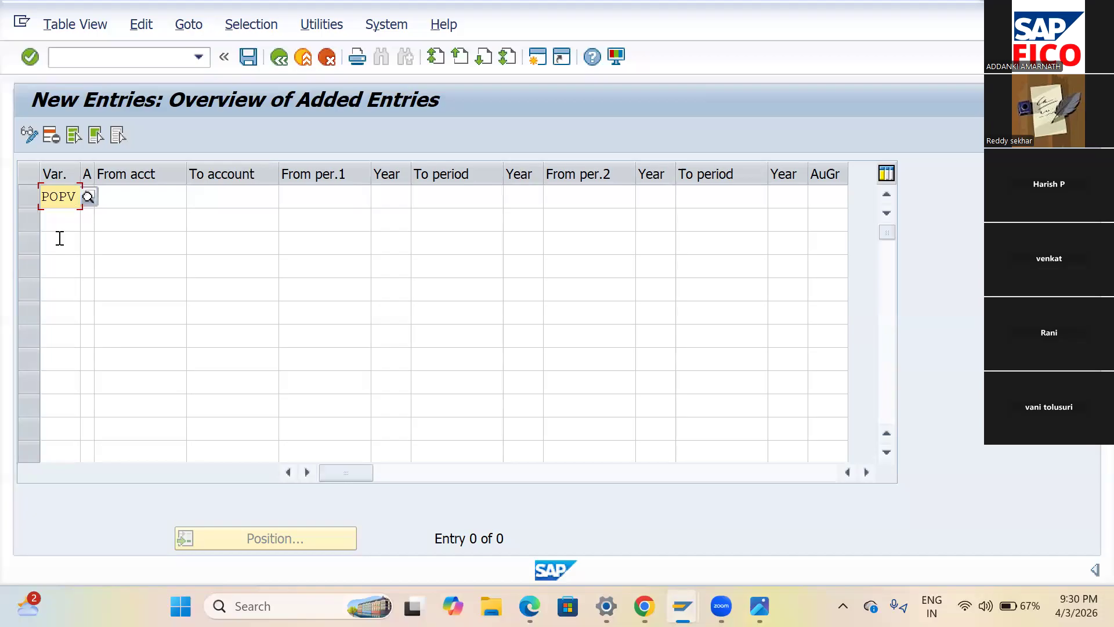
- Set the POPV entry's account type to + (valid for all account types), leaving the account range blank
key("Tab")
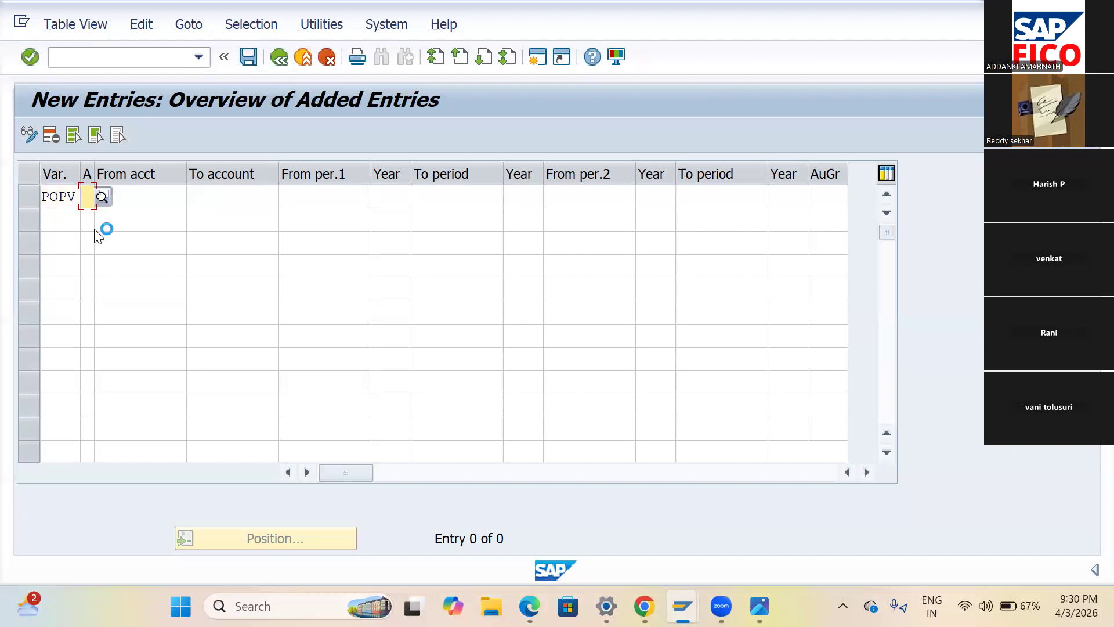
left_click_drag(65, 164, 125, 228)
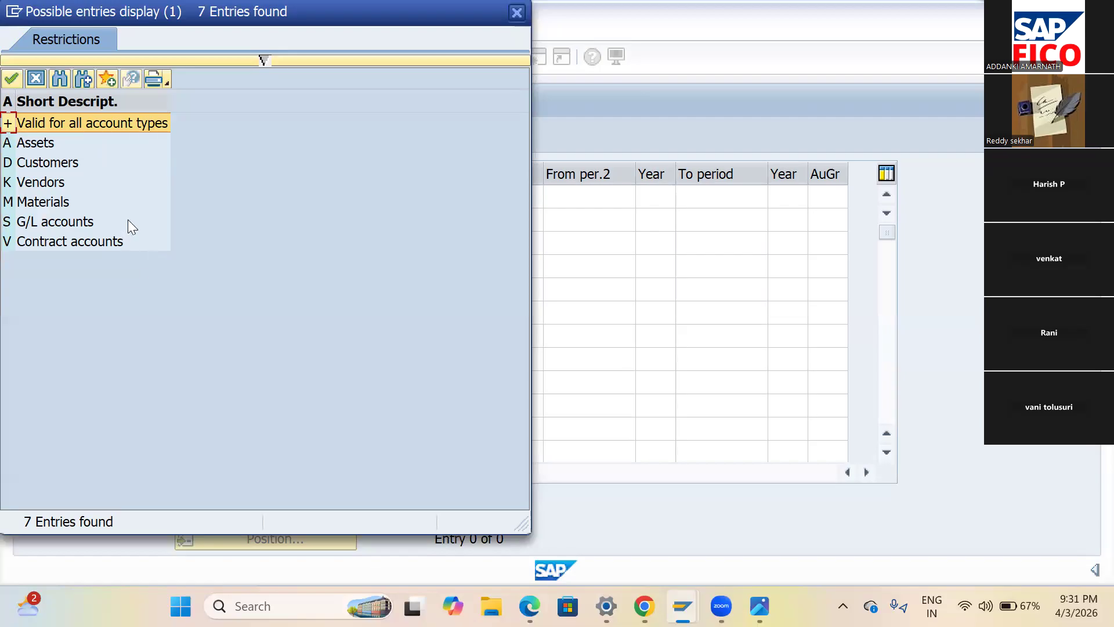
key("Return")
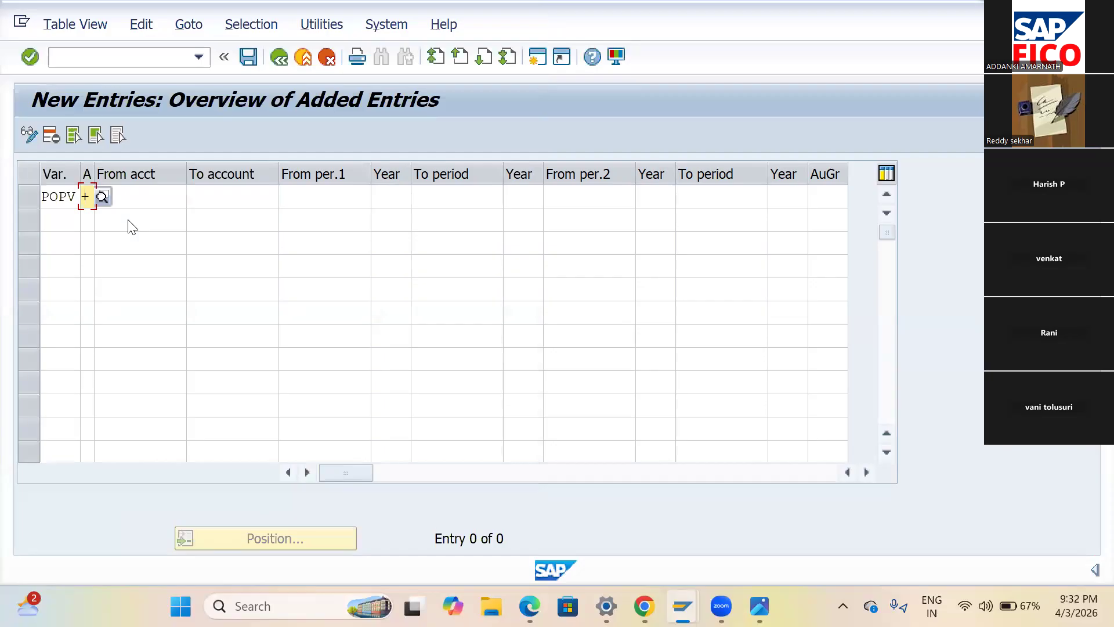
key("Tab")
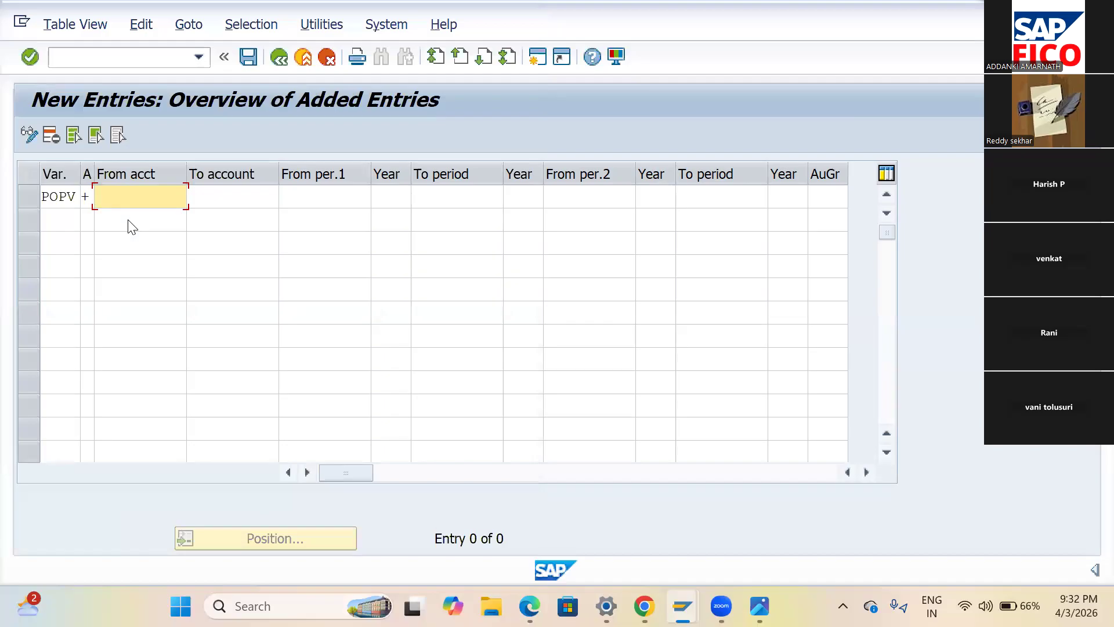
key("Tab")
key("Tab")
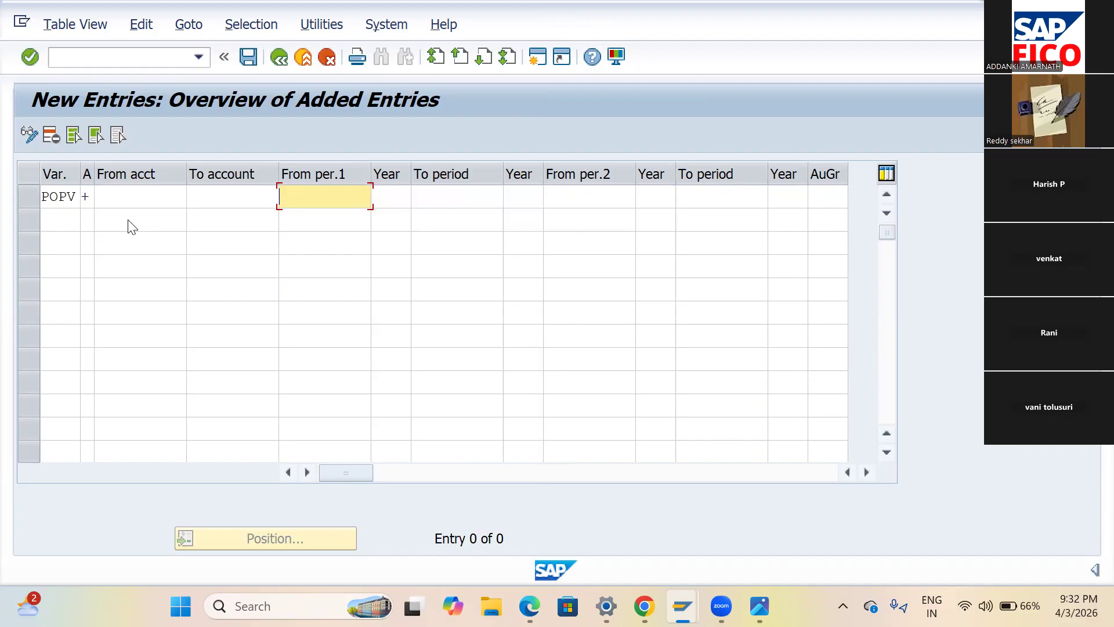
- Enter the POPV entry's first interval as period 1 of 2026 to period 12 of 2025
type("1")
key("Tab")
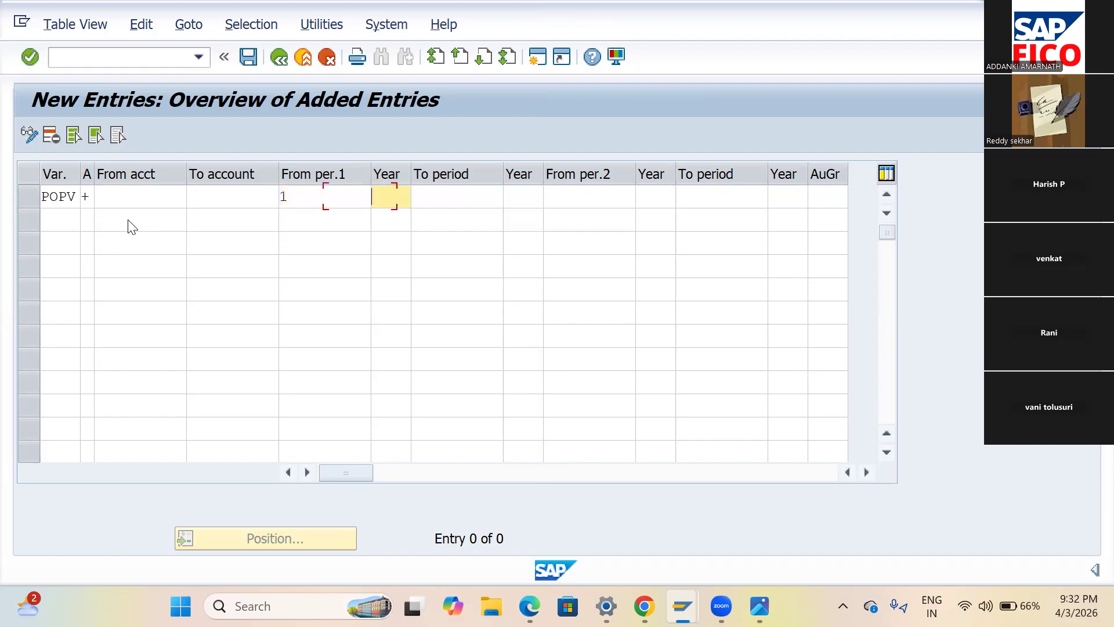
type("2026")
key("Tab")
type("12")
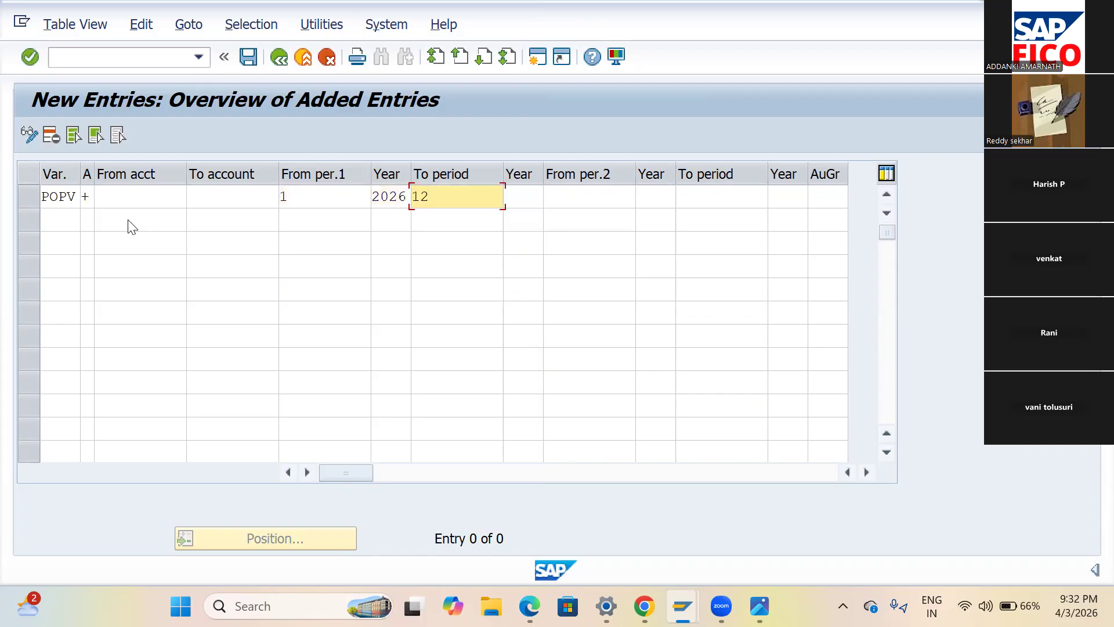
key("Tab")
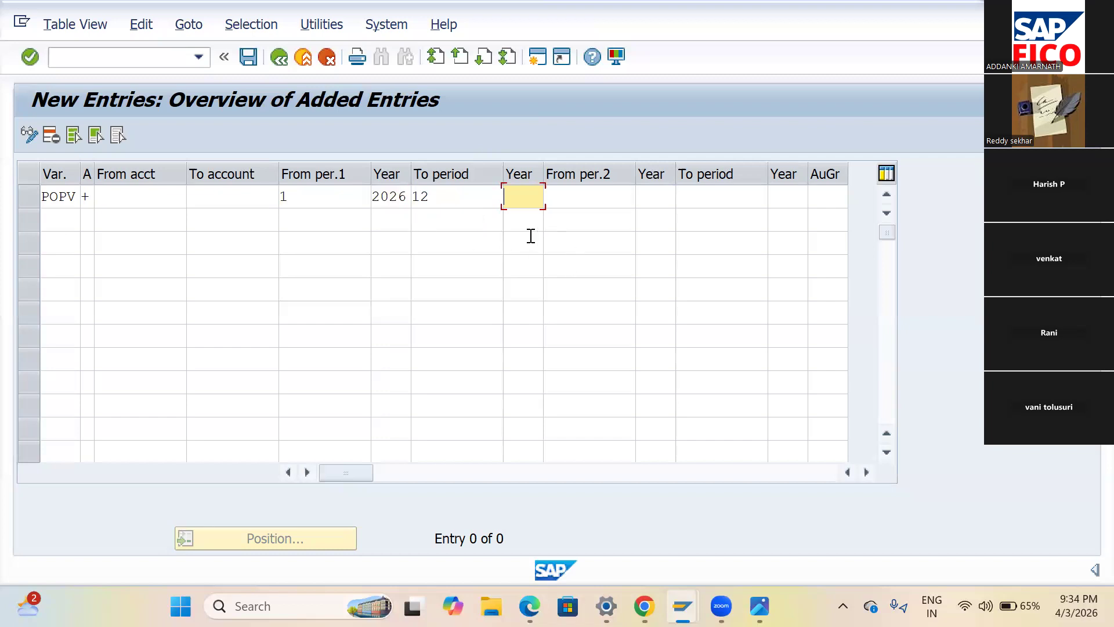
type("2025")
key("Tab")
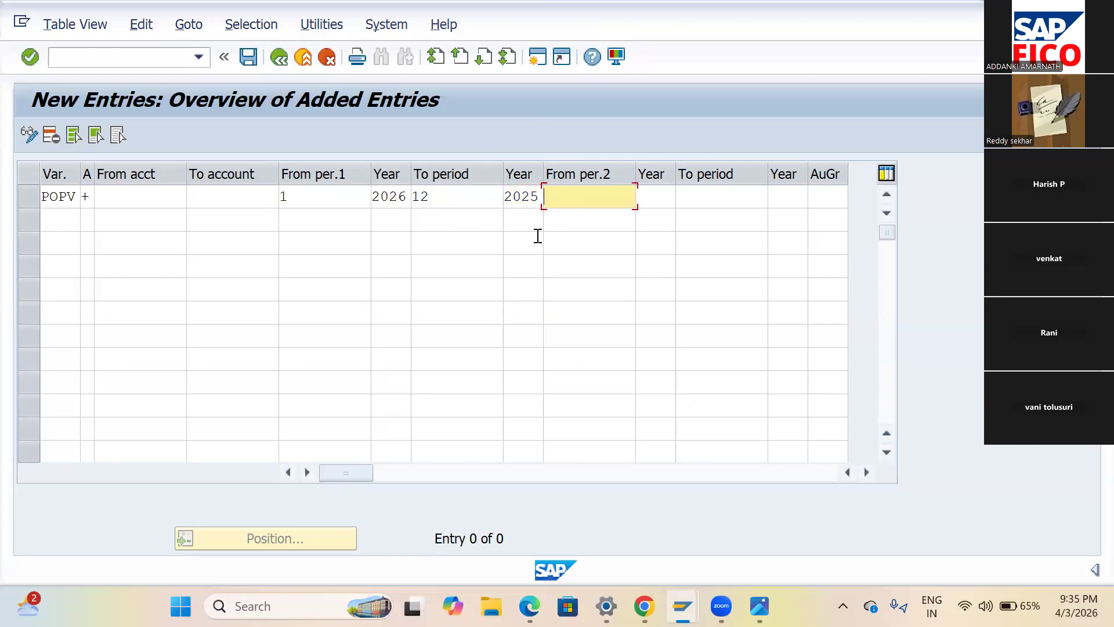
- Start the second interval of the POPV entry at period 13 of year 2026
type("13")
key("Tab")
type("2026")
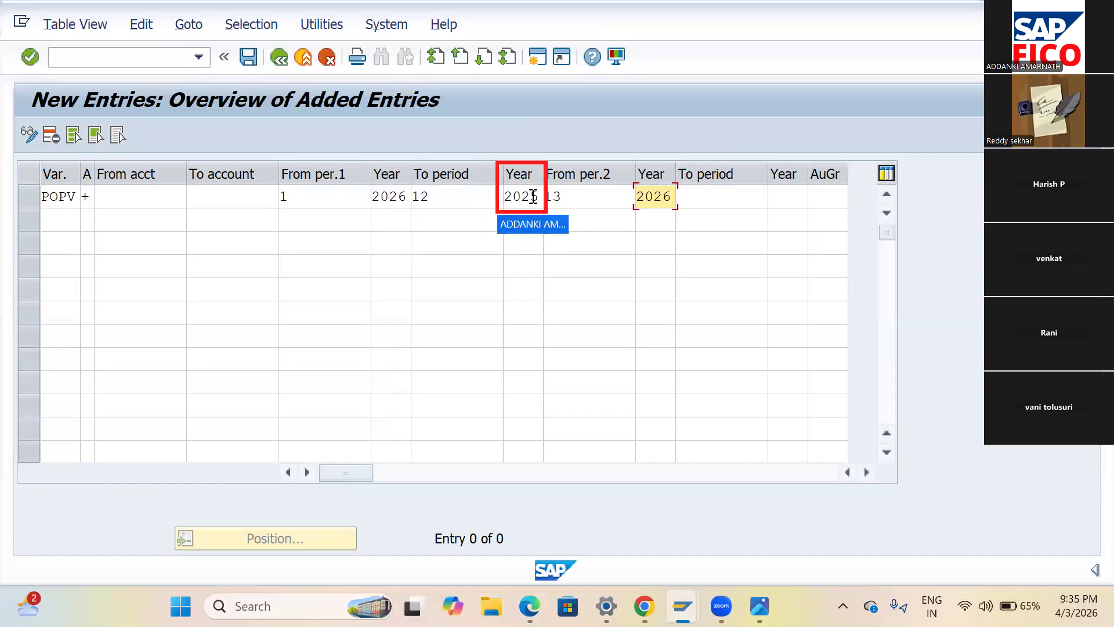
- Correct the end year of the POPV entry's first interval to 2026
left_click(533, 198)
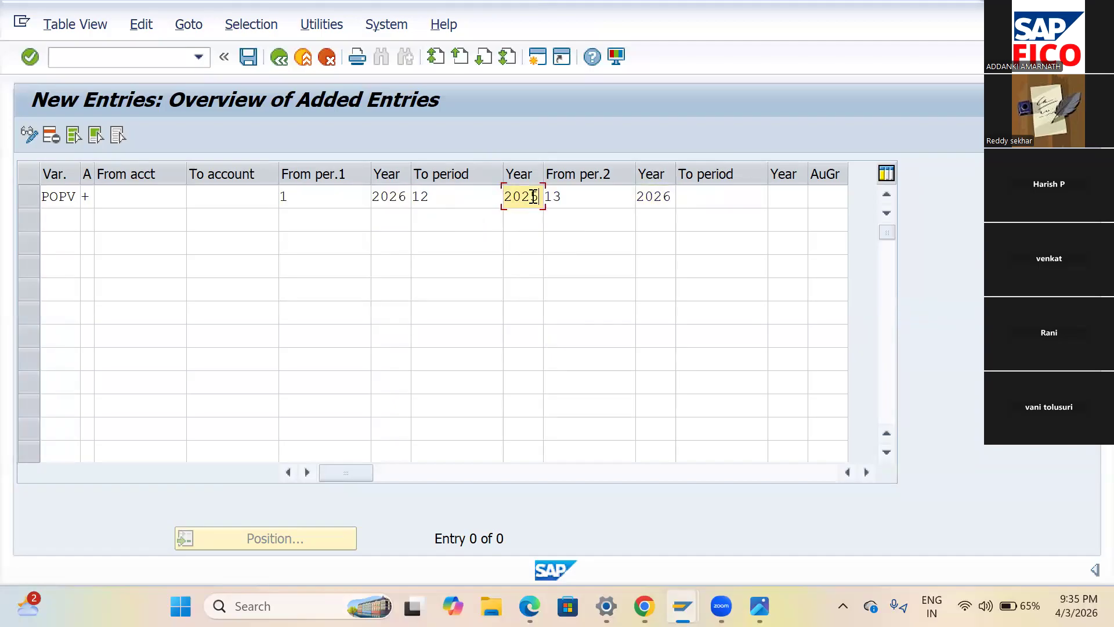
key("BackSpace")
type("6")
key("Tab")
key("Tab")
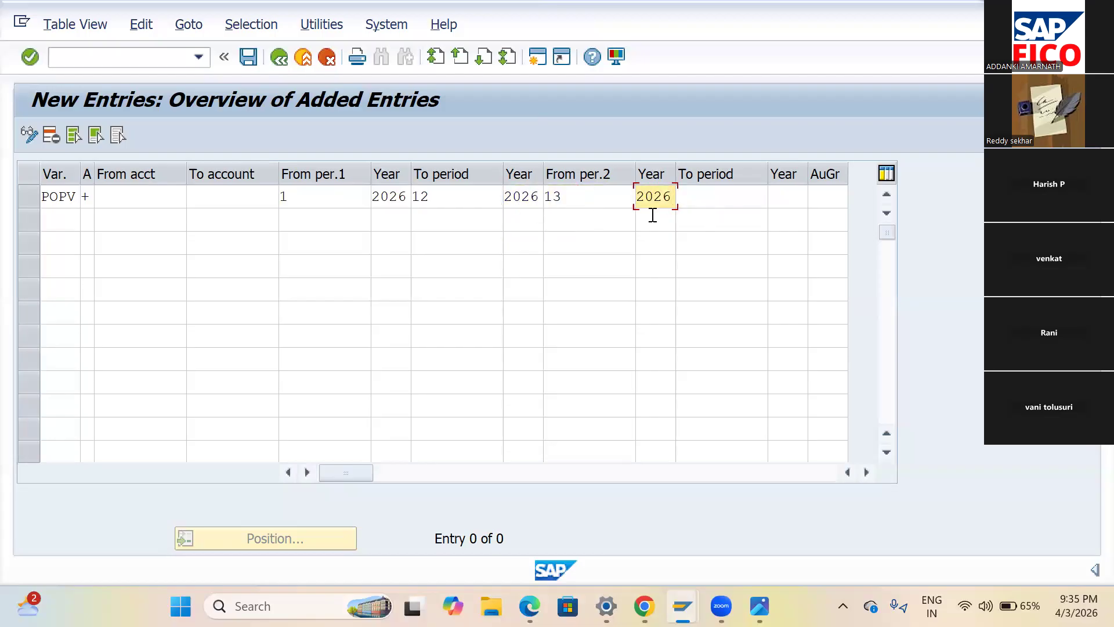
- End the second interval at period 16 of 2026 and save the entry in customizing request DPKK900220
key("Tab")
type("16")
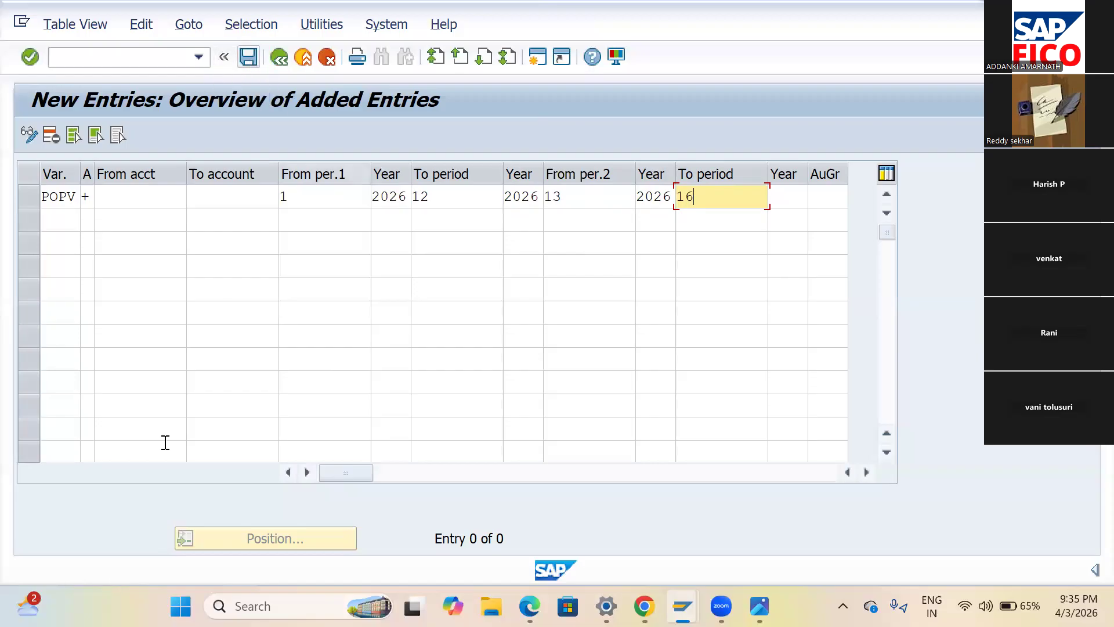
key("ctrl+s")
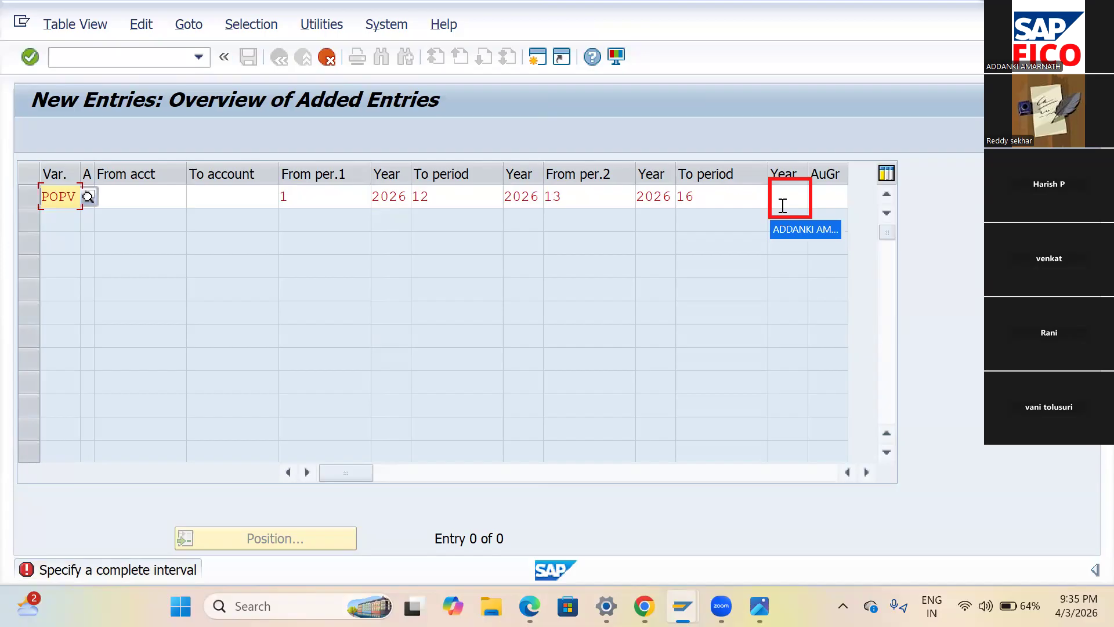
left_click(782, 206)
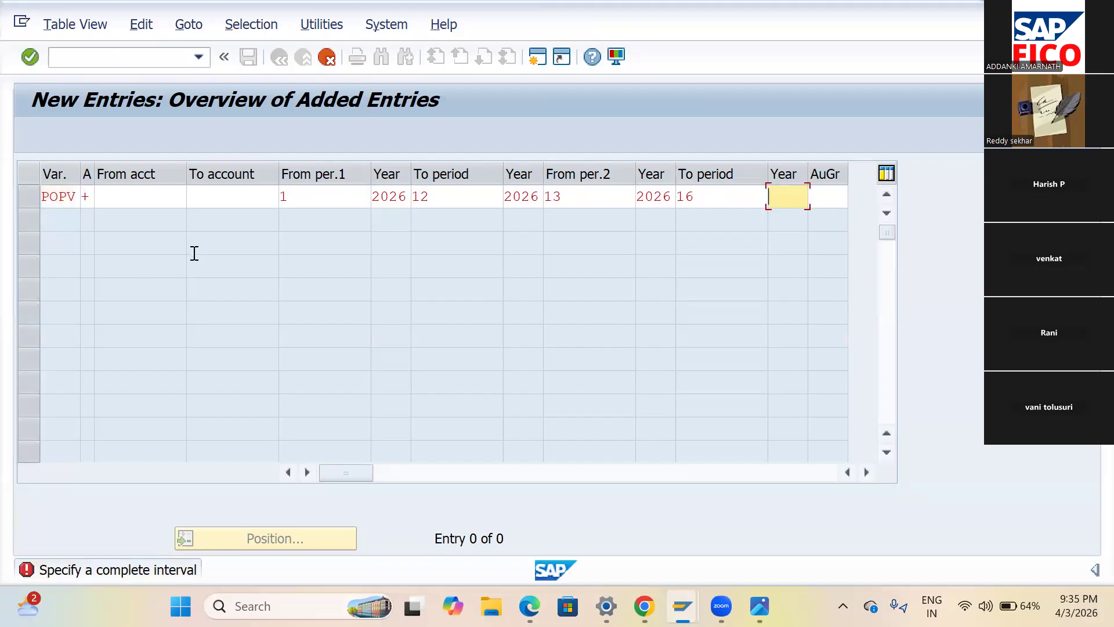
type("2026")
key("ctrl+s")
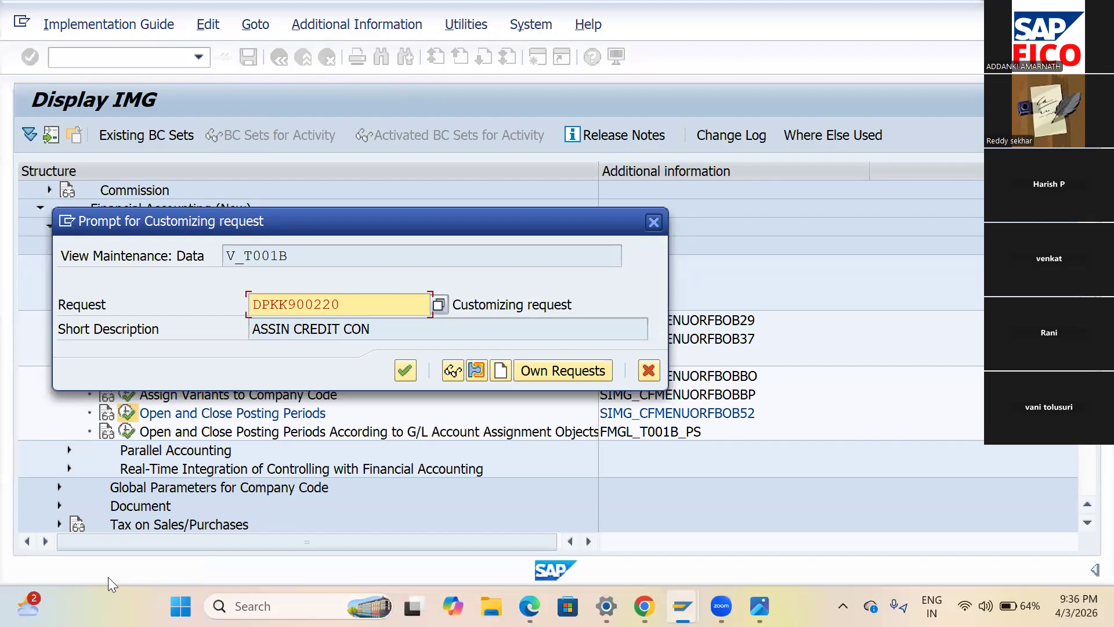
left_click(405, 370)
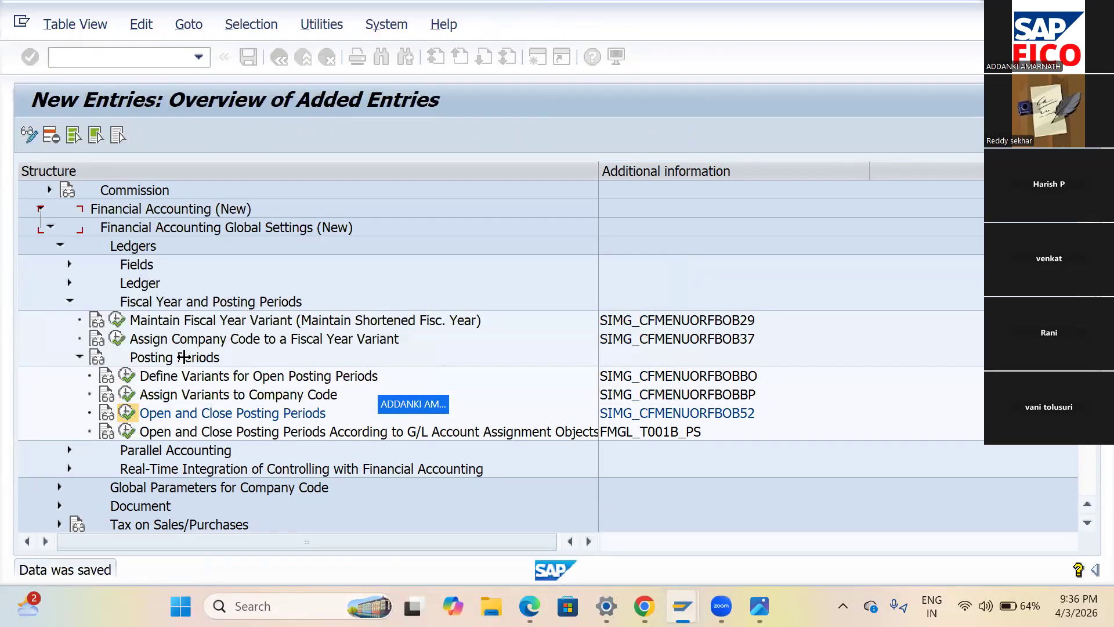
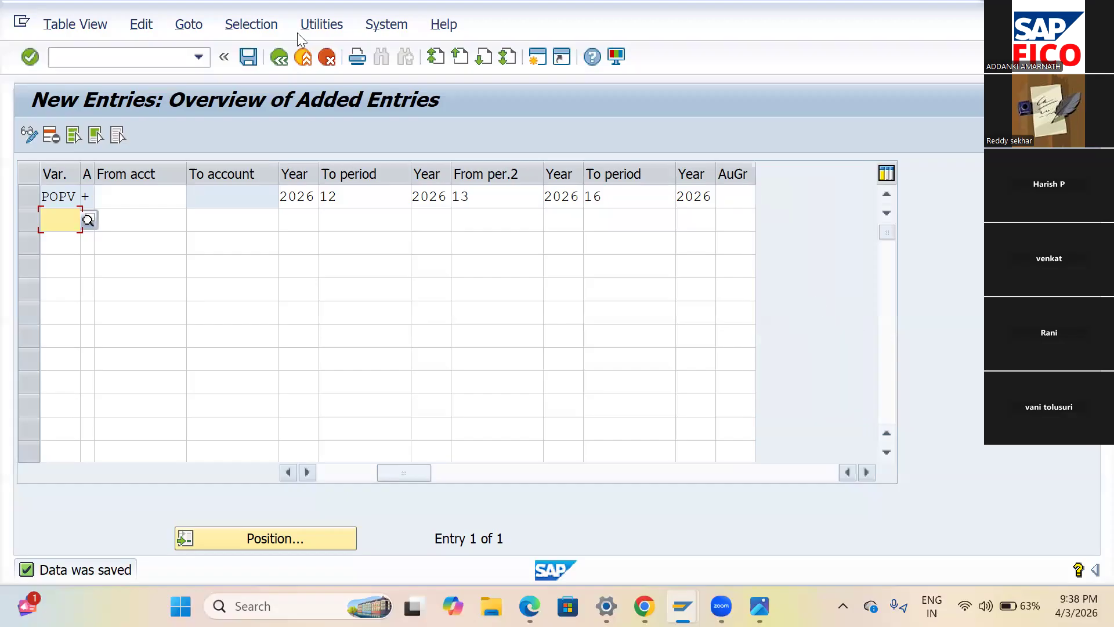
- Return to the posting periods overview and copy variant 0001's entries for account types A, D, K, M and S
left_click(281, 62)
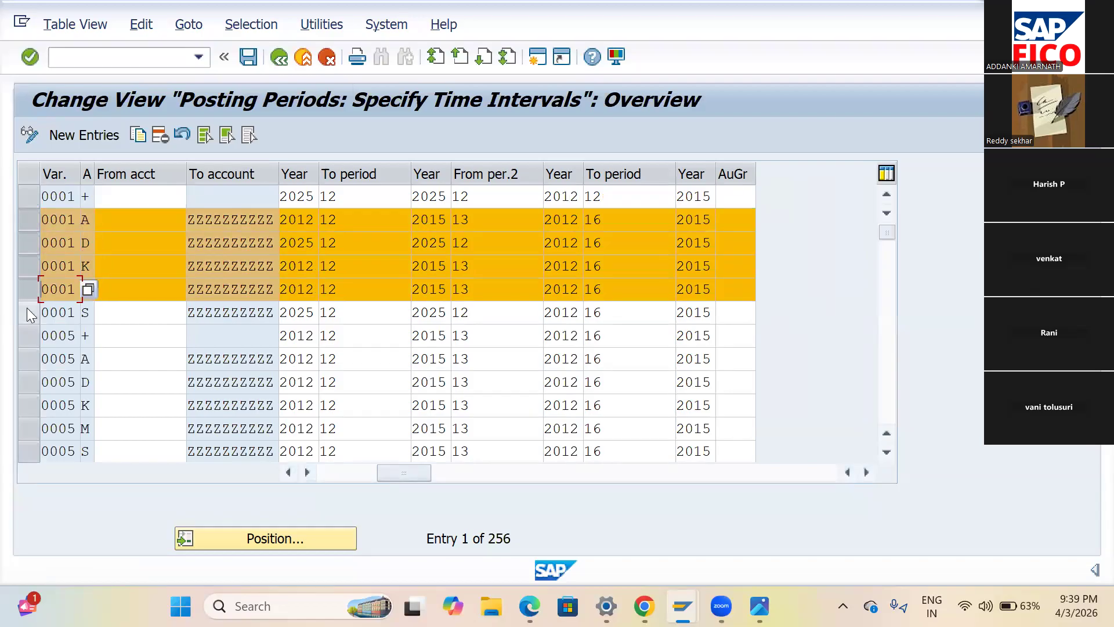
left_click(27, 309)
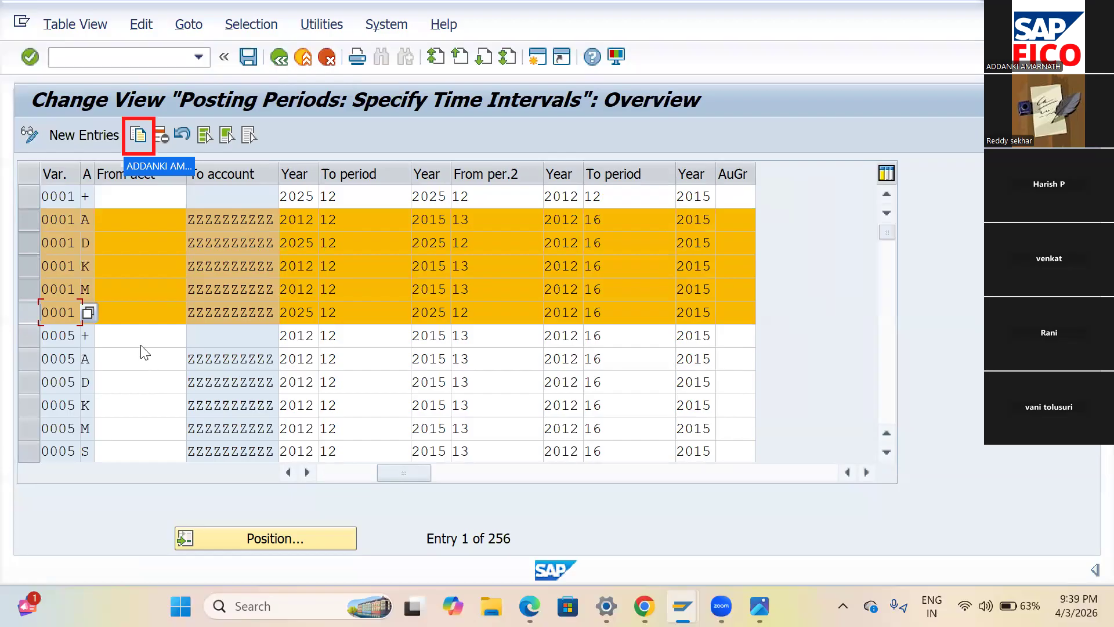
key("F6")
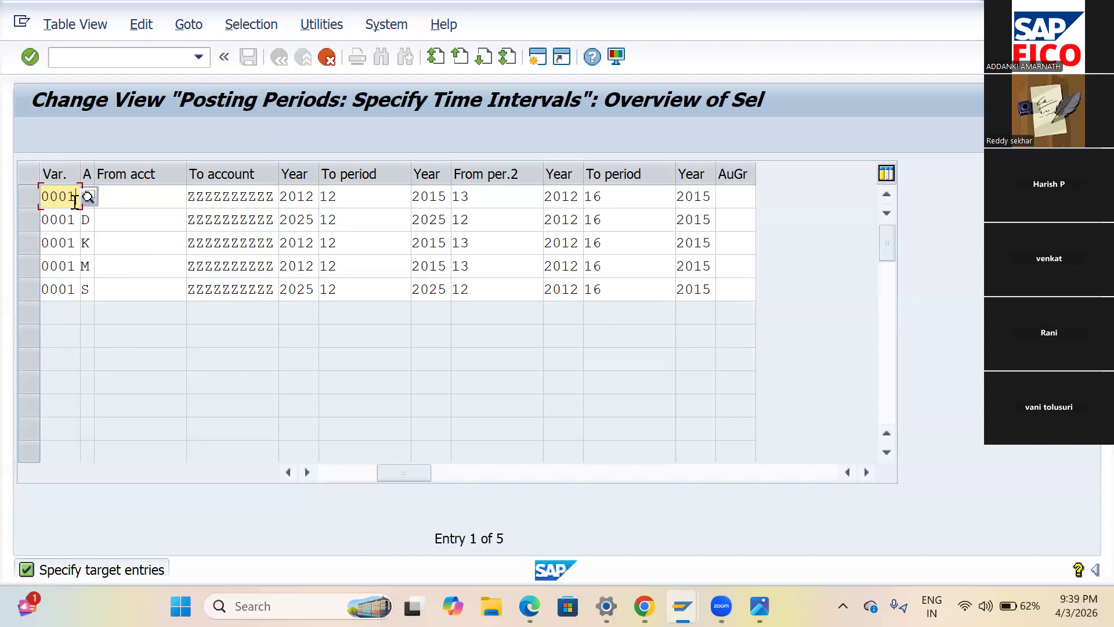
- Set the variant of the copied account type A entry to POPV
key("BackSpace")
key("BackSpace")
key("BackSpace")
key("BackSpace")
type("FOLO")
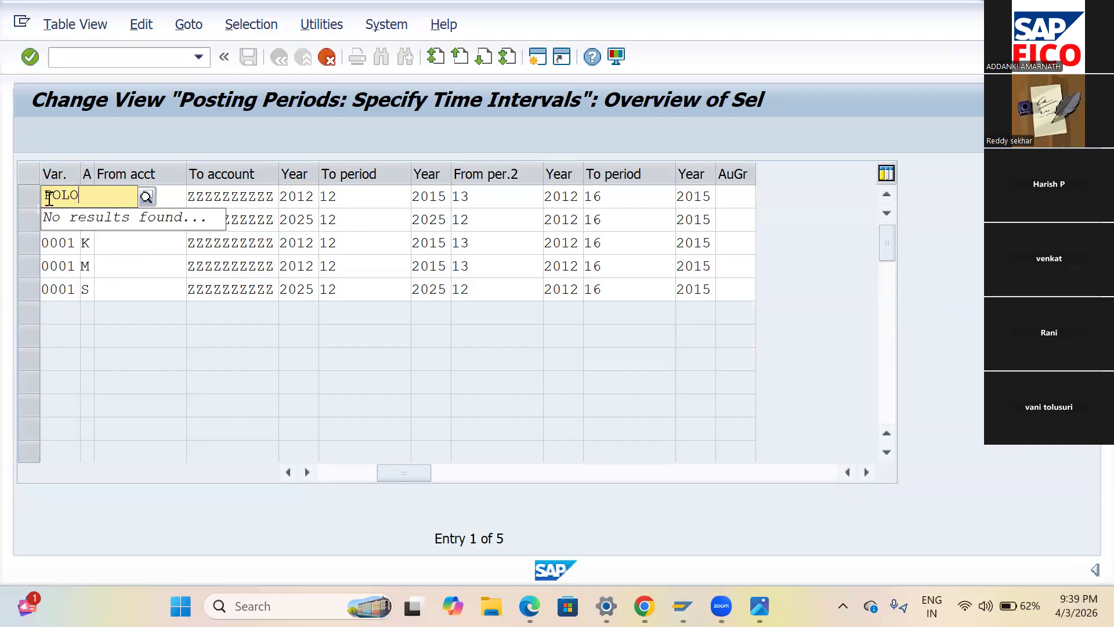
key("shift+Left")
key("shift+Left")
key("shift+Left")
key("shift+Left")
key("BackSpace")
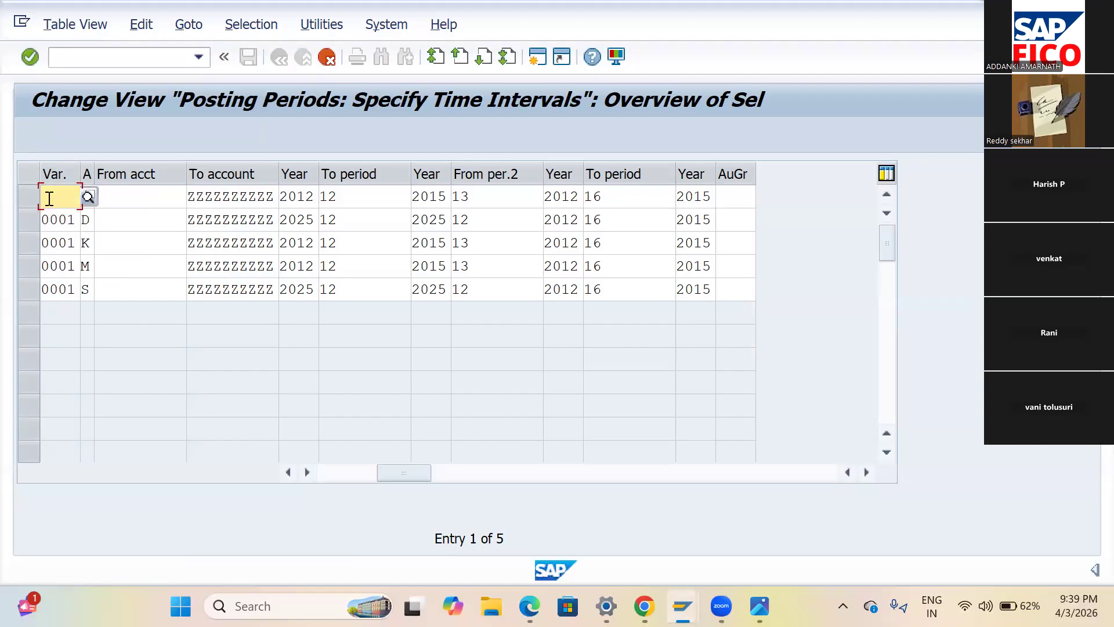
type("PO")
type("F")
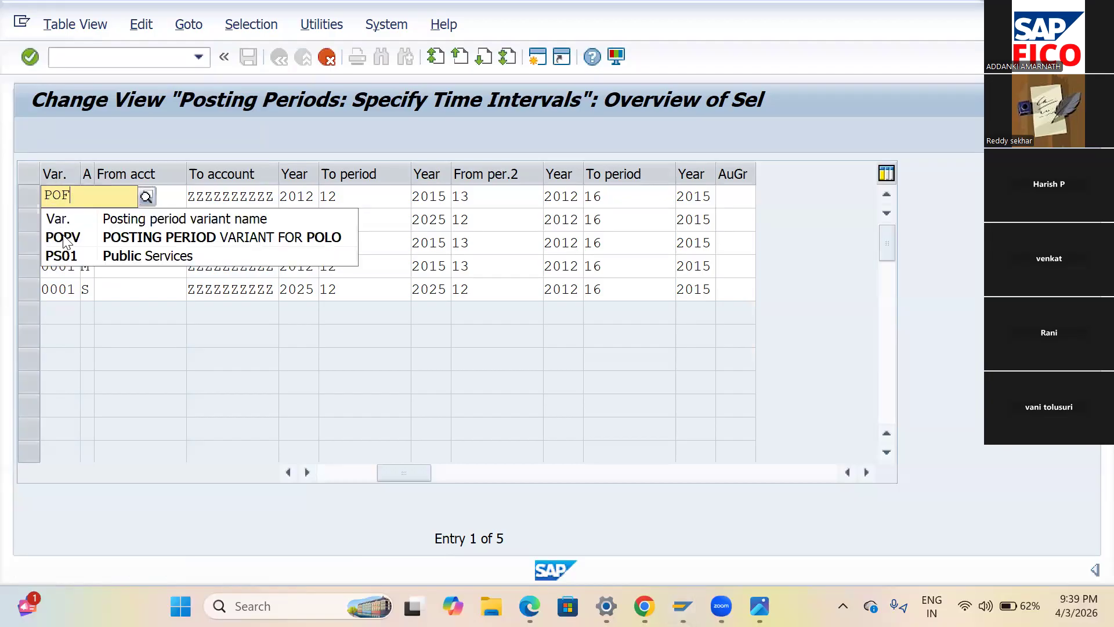
key("BackSpace")
type("PV")
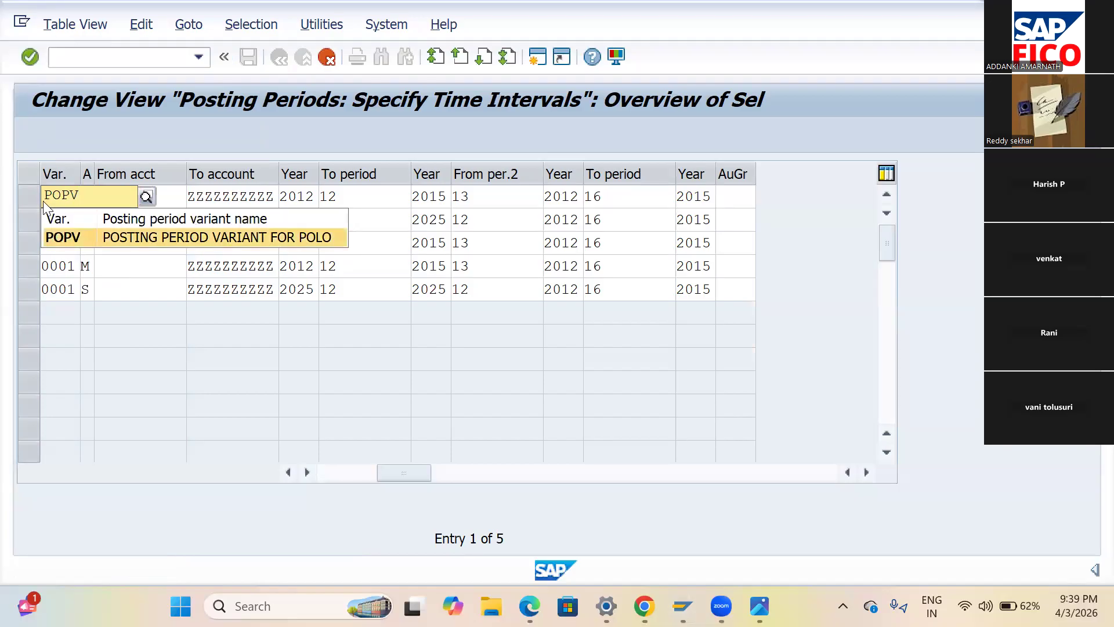
left_click(62, 236)
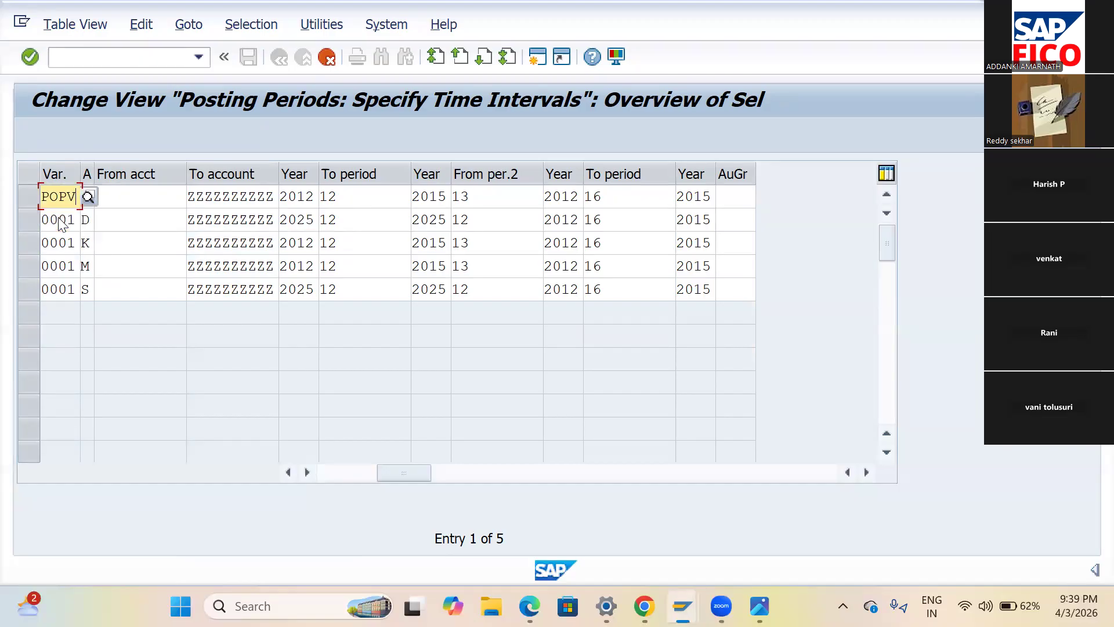
- Set the variant of the copied account type D and K entries to POPV
key("shift+Left")
key("shift+Left")
key("shift+Left")
key("shift+Left")
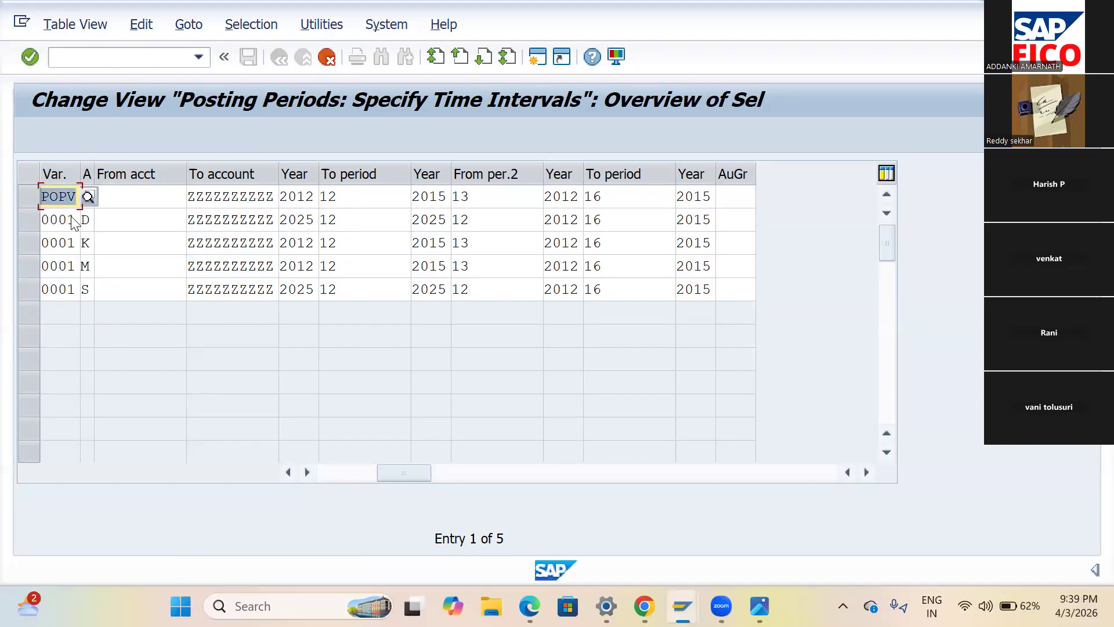
key("Left")
left_click(67, 219)
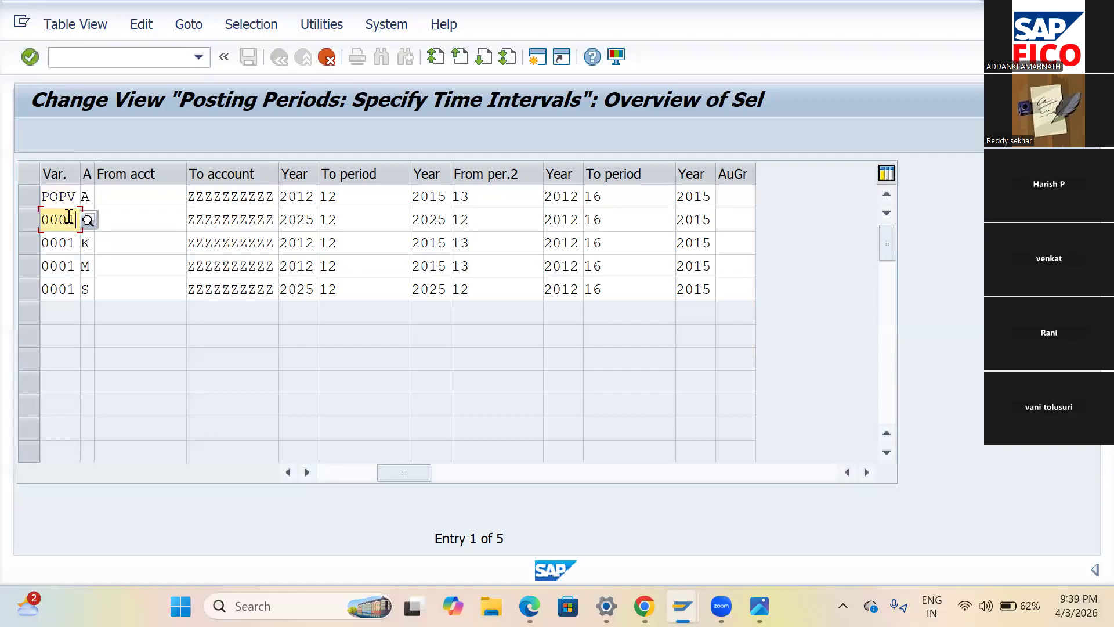
key("BackSpace")
key("BackSpace")
key("BackSpace")
key("Escape")
key("BackSpace")
key("BackSpace")
key("BackSpace")
key("BackSpace")
type("POPV")
key("Down")
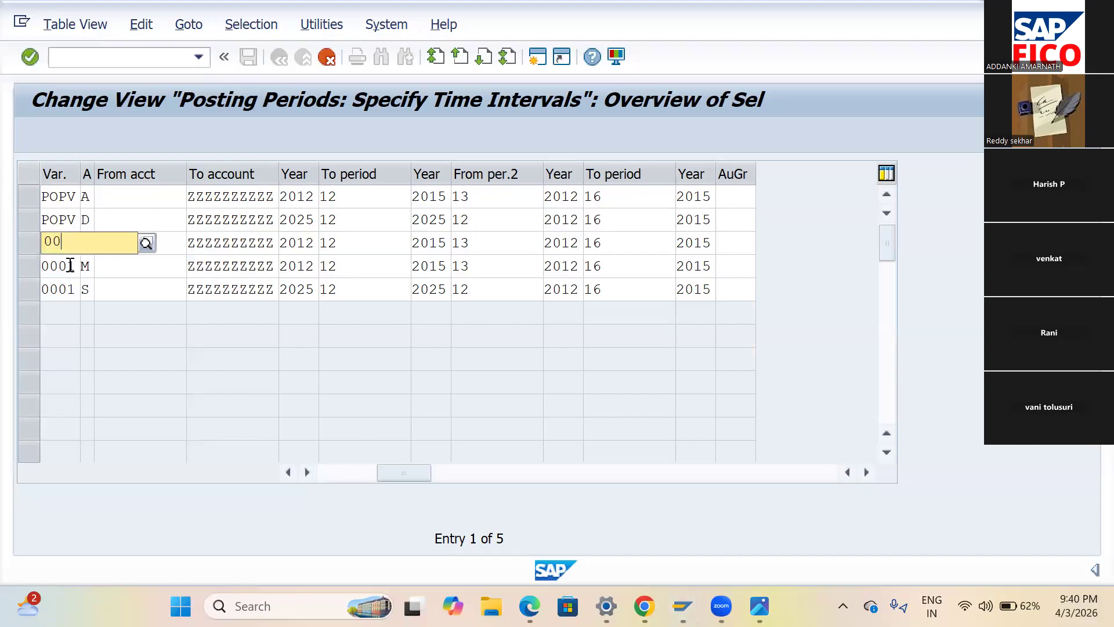
type("POPV")
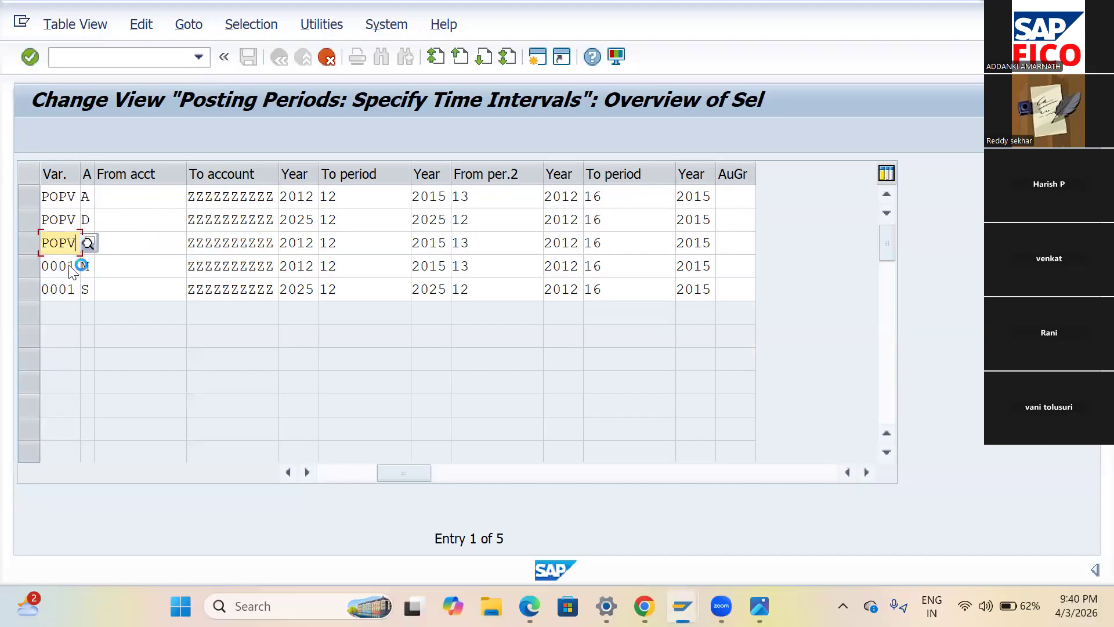
- Set the variant of the copied account type M and S entries to POPV
left_click(70, 266)
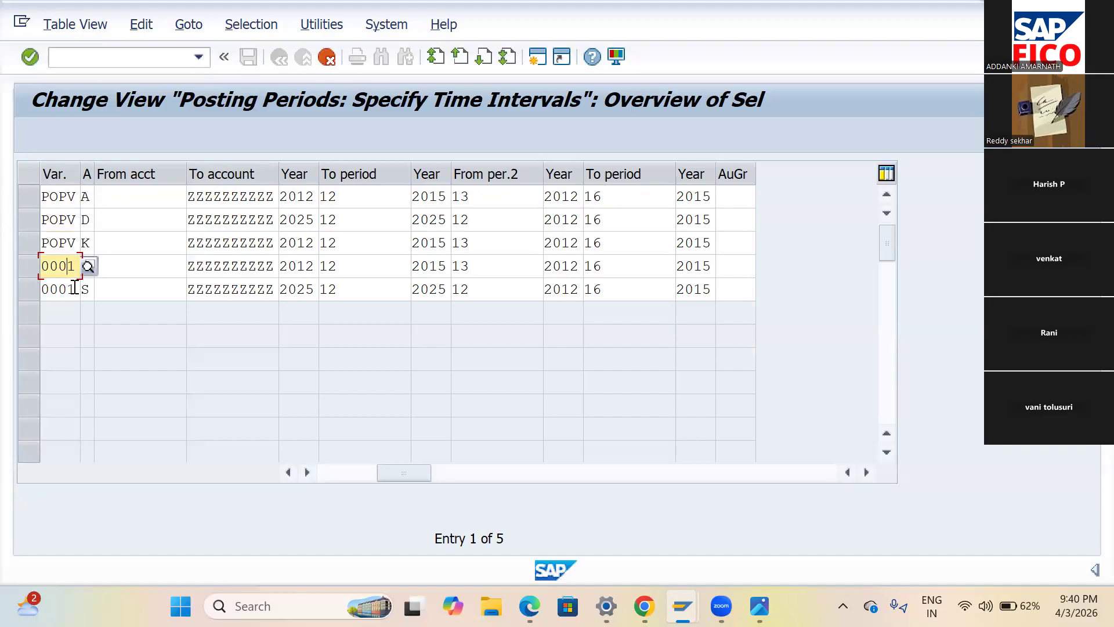
key("BackSpace")
key("BackSpace")
key("BackSpace")
key("BackSpace")
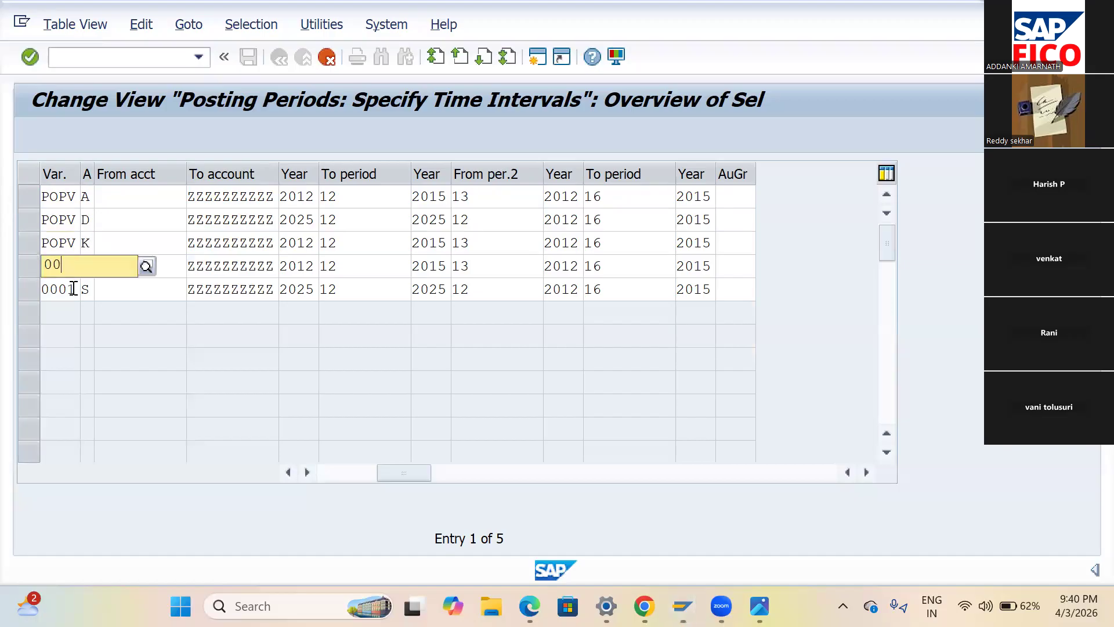
type("POPV")
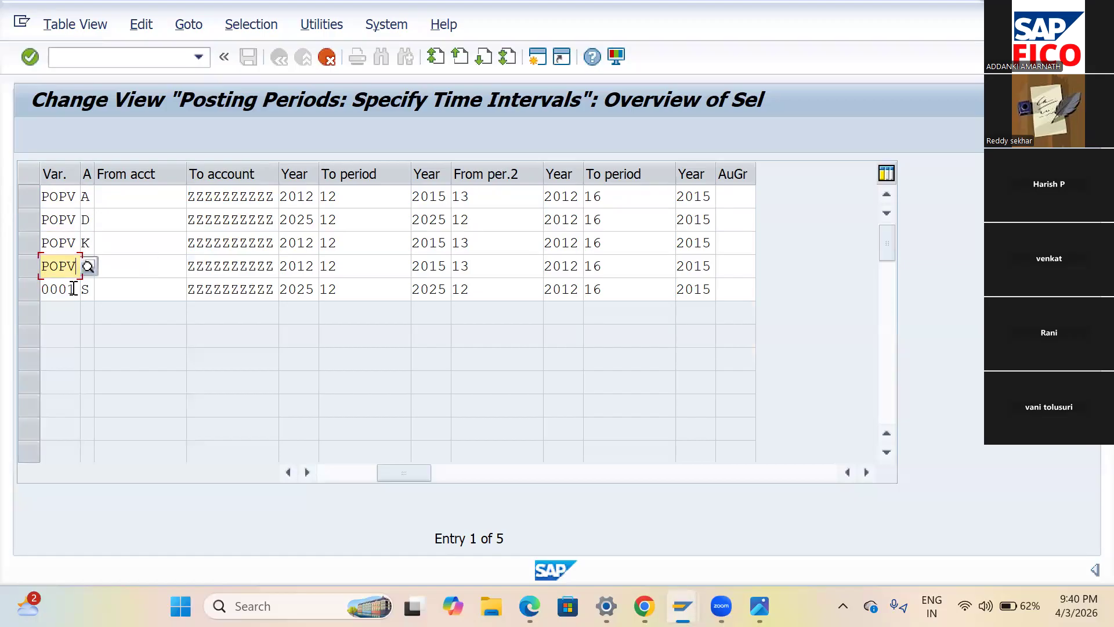
key("Down")
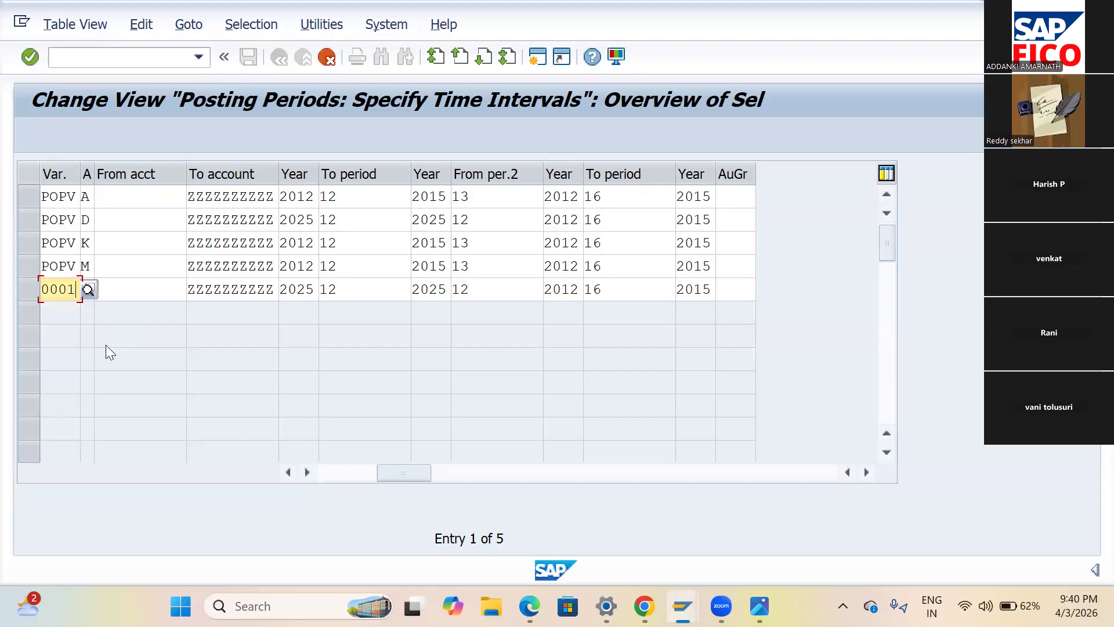
key("BackSpace")
key("BackSpace")
key("BackSpace")
key("BackSpace")
type("POPV")
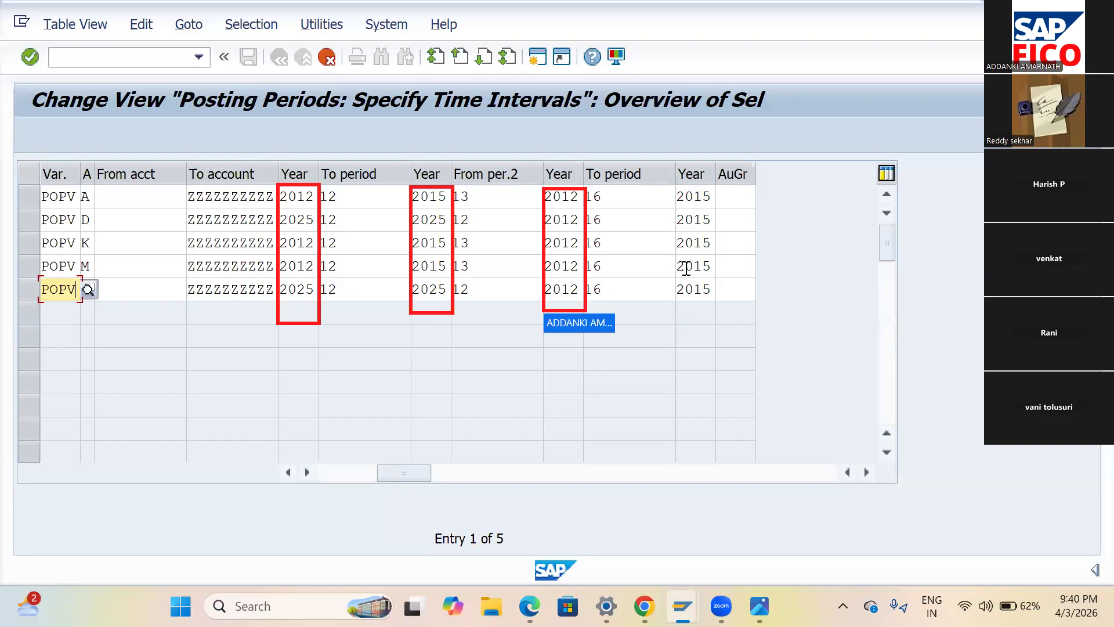
- Set the second interval's end year to 2026 for the account type A and D entries
left_click(708, 198)
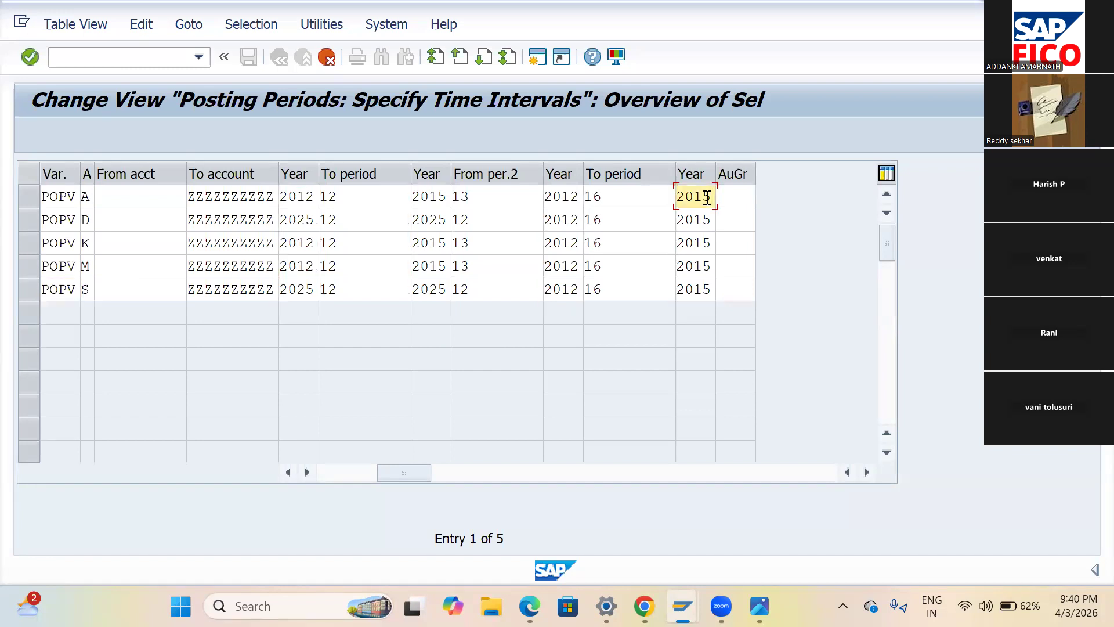
key("BackSpace")
key("BackSpace")
type("2")
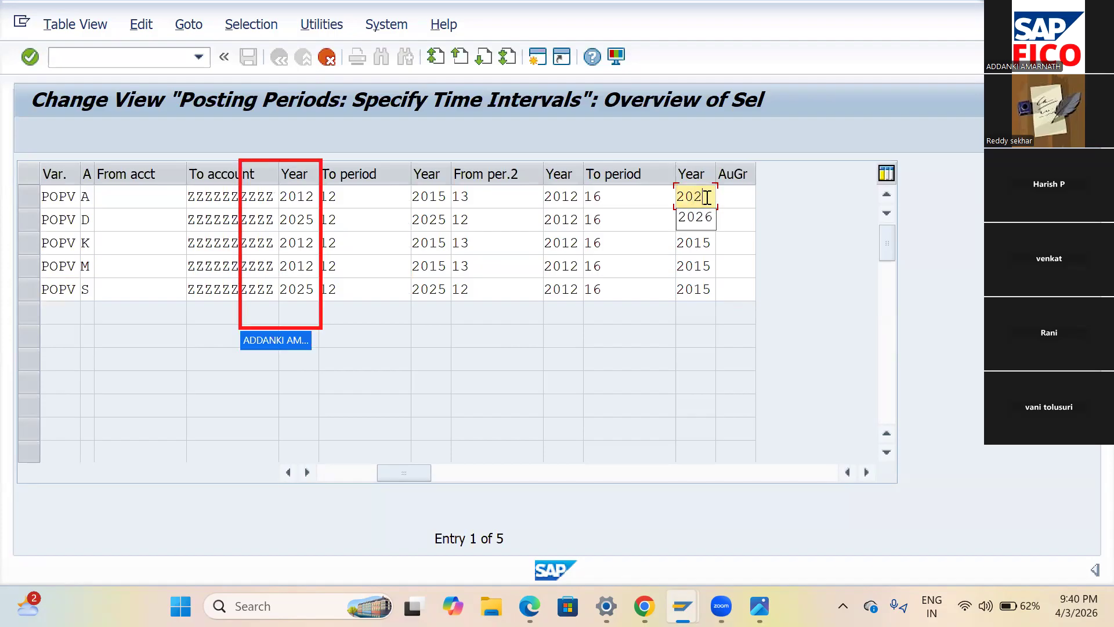
type("6")
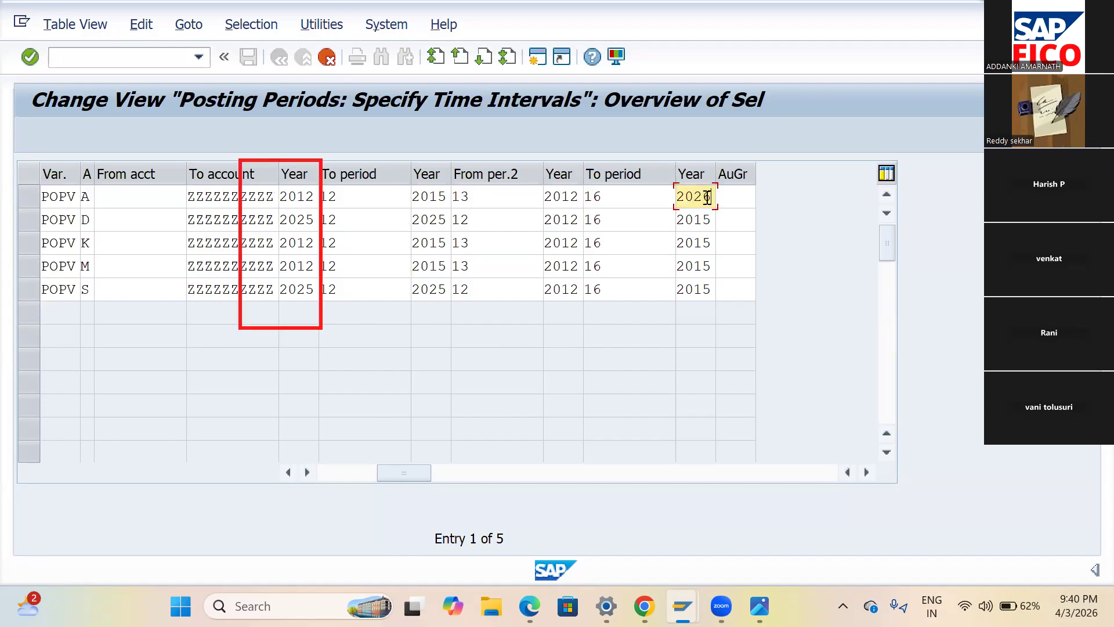
key("Down")
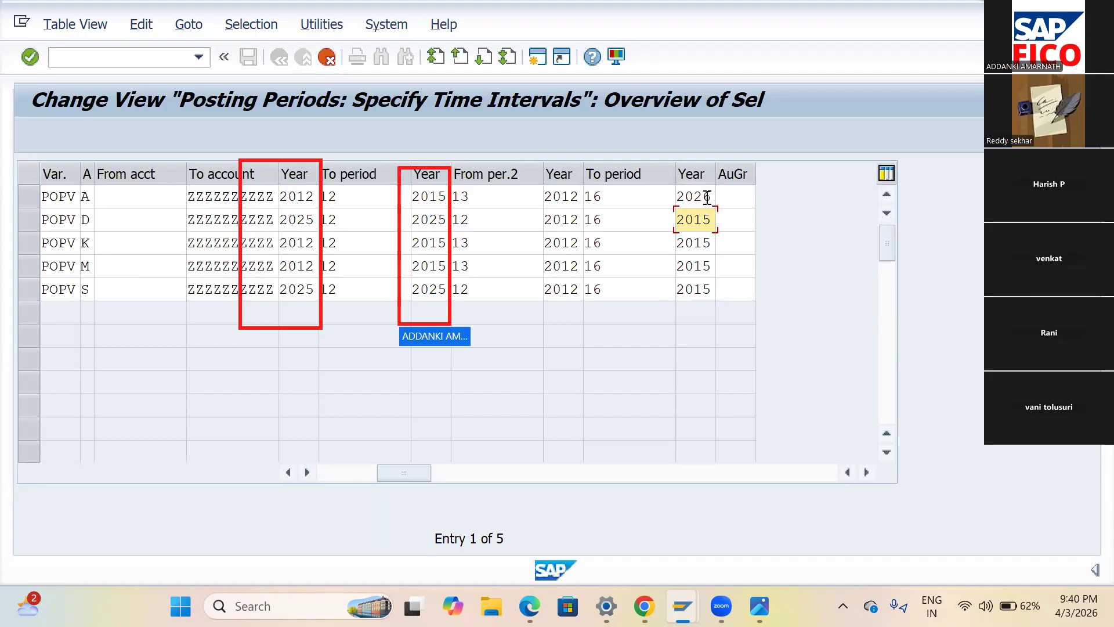
key("BackSpace")
key("BackSpace")
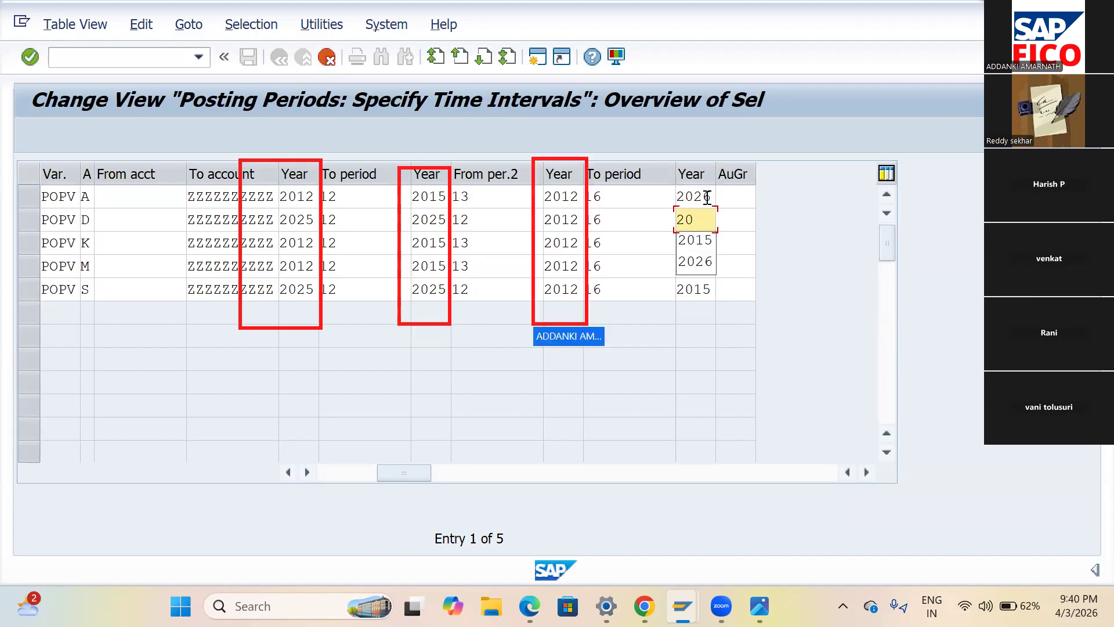
type("26")
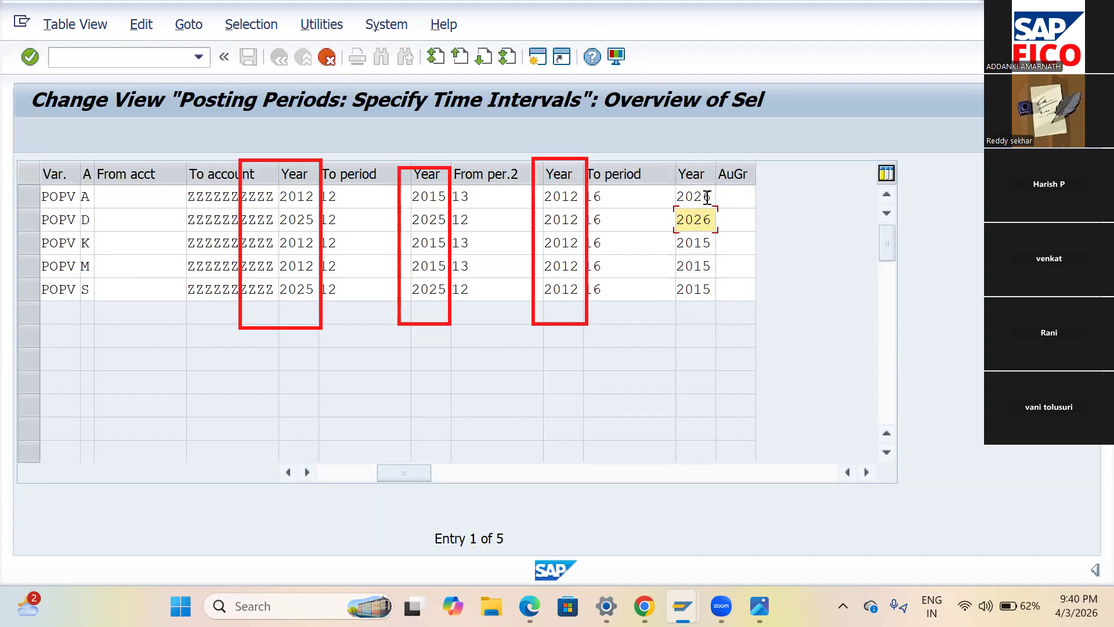
- Set the second interval's end year to 2026 for the account type K, M and S entries
key("Down")
key("BackSpace")
key("BackSpace")
type("26")
key("Down")
key("BackSpace")
key("BackSpace")
type("26")
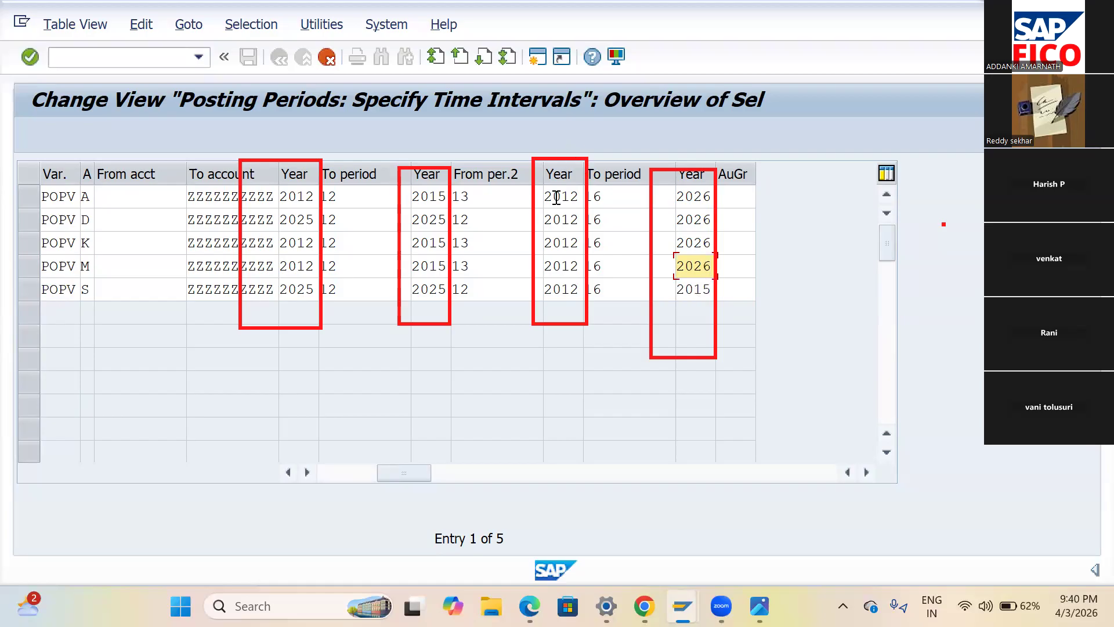
key("Down")
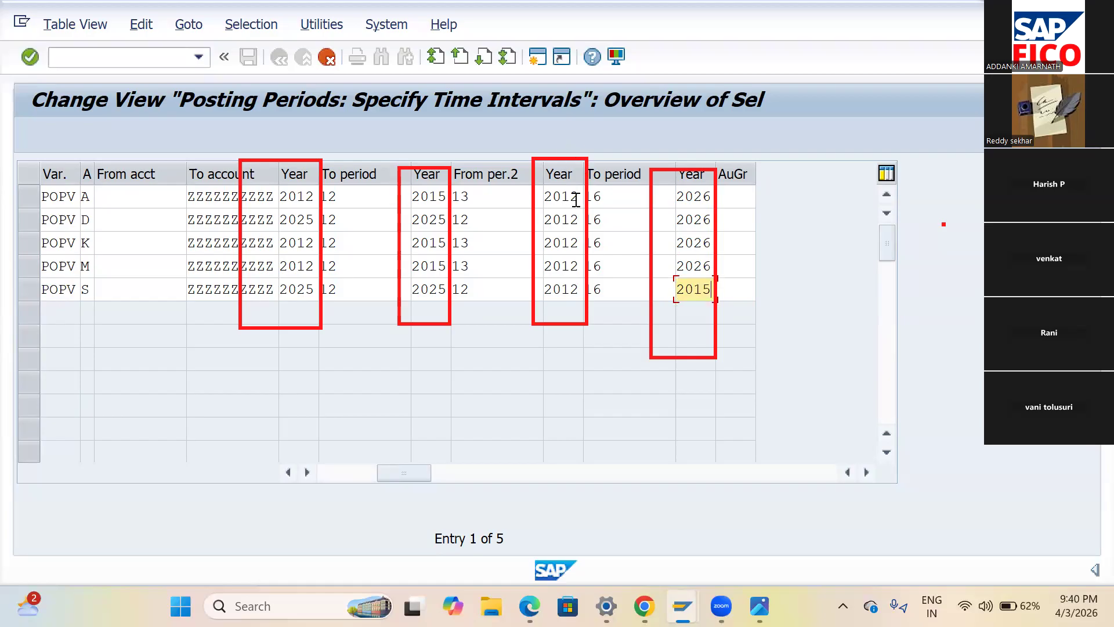
key("BackSpace")
key("BackSpace")
type("26")
- Set the second interval's start year to 2026 for the account type A and D entries
left_click(577, 200)
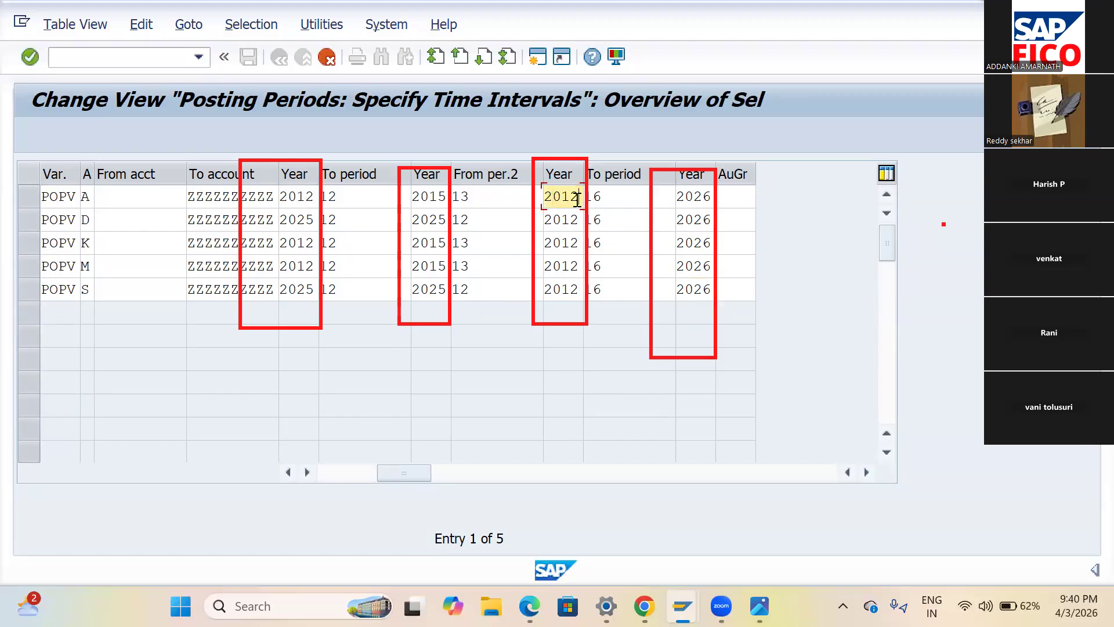
key("BackSpace")
key("BackSpace")
type("26")
key("Down")
key("BackSpace")
key("BackSpace")
type("26")
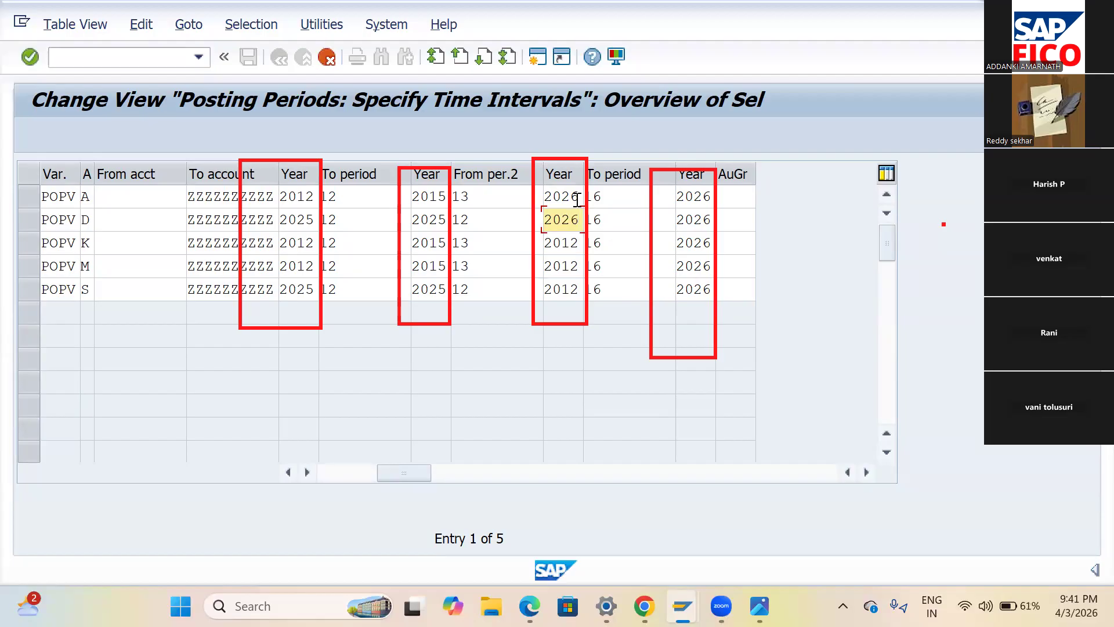
- Set the second interval's start year to 2026 for the account type K, M and S entries
key("Down")
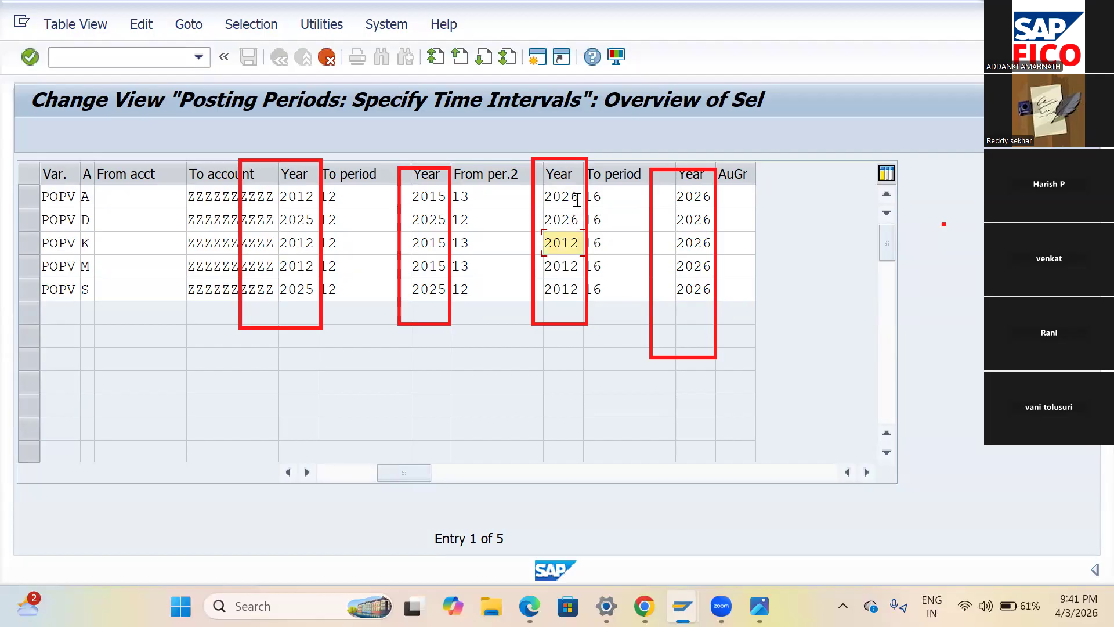
key("BackSpace")
key("BackSpace")
type("26")
key("Down")
key("BackSpace")
key("BackSpace")
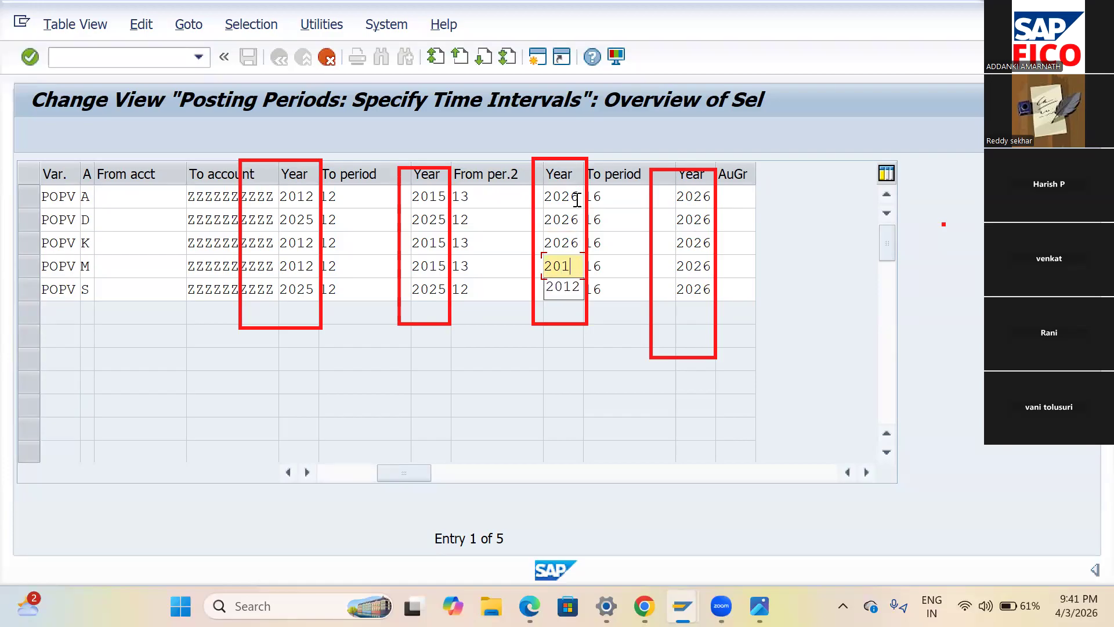
type("26")
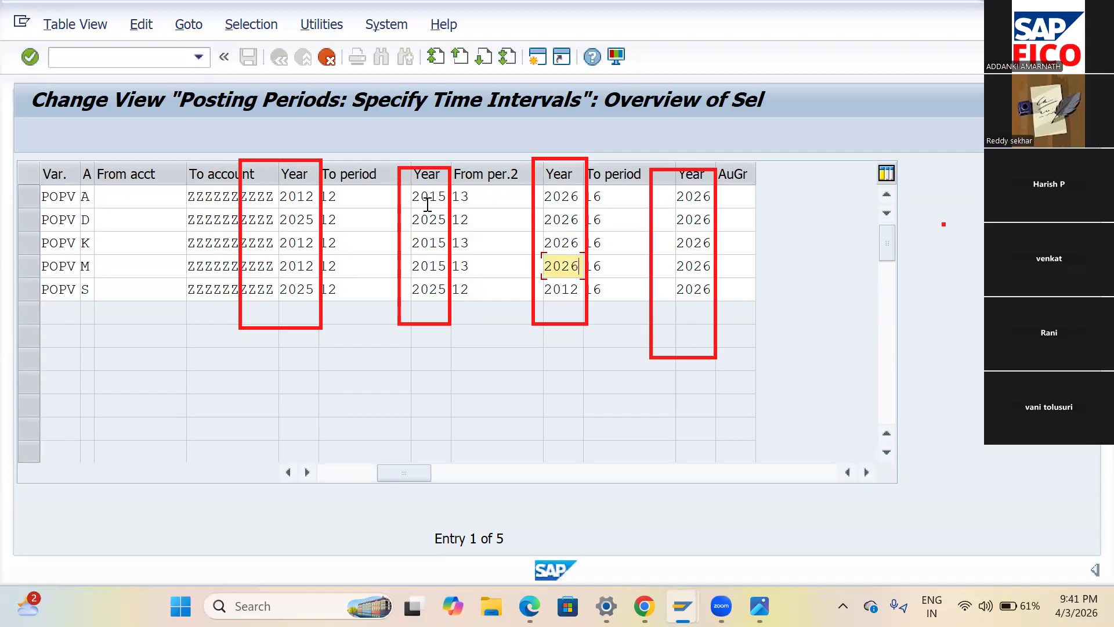
key("Down")
key("BackSpace")
key("BackSpace")
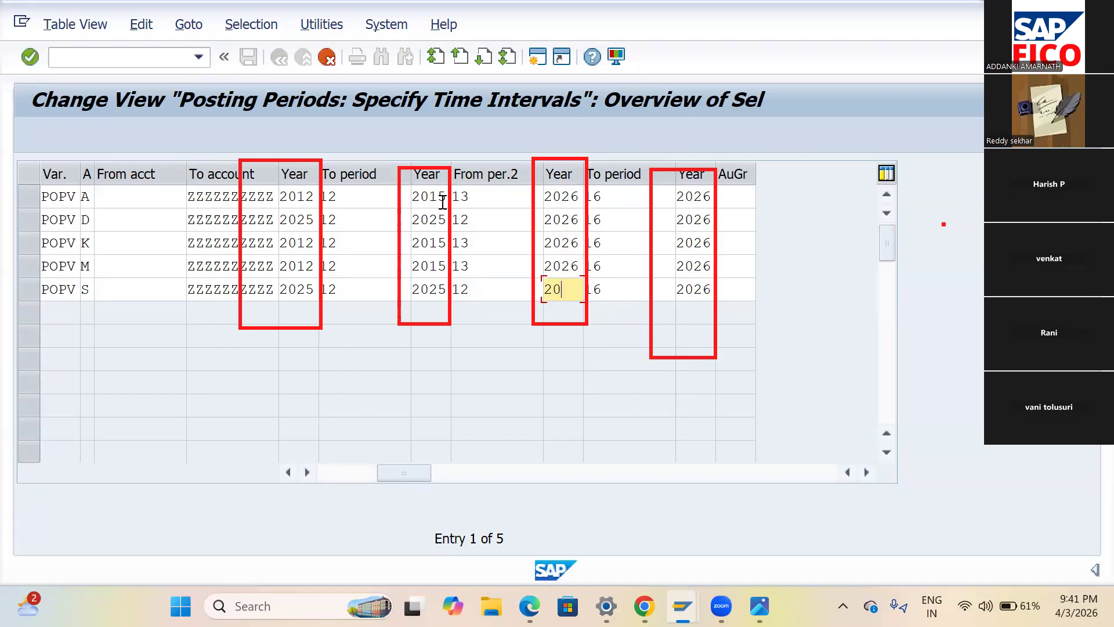
type("26")
- Set the first interval's end year to 2026 for the account type A and D entries
left_click(442, 202)
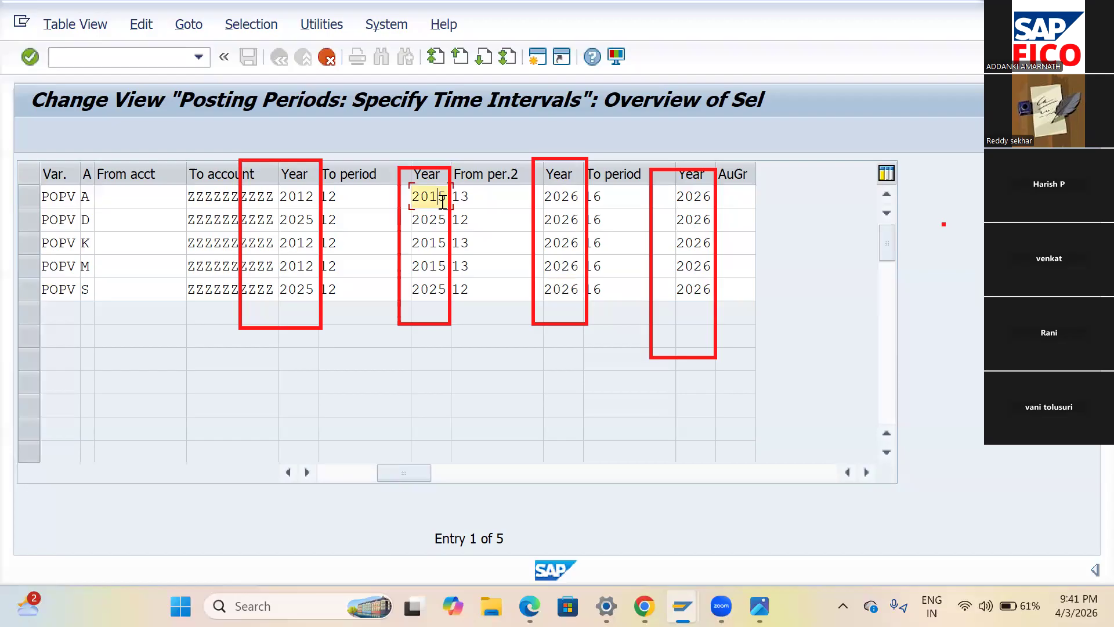
key("BackSpace")
key("BackSpace")
type("26")
key("Down")
key("BackSpace")
key("BackSpace")
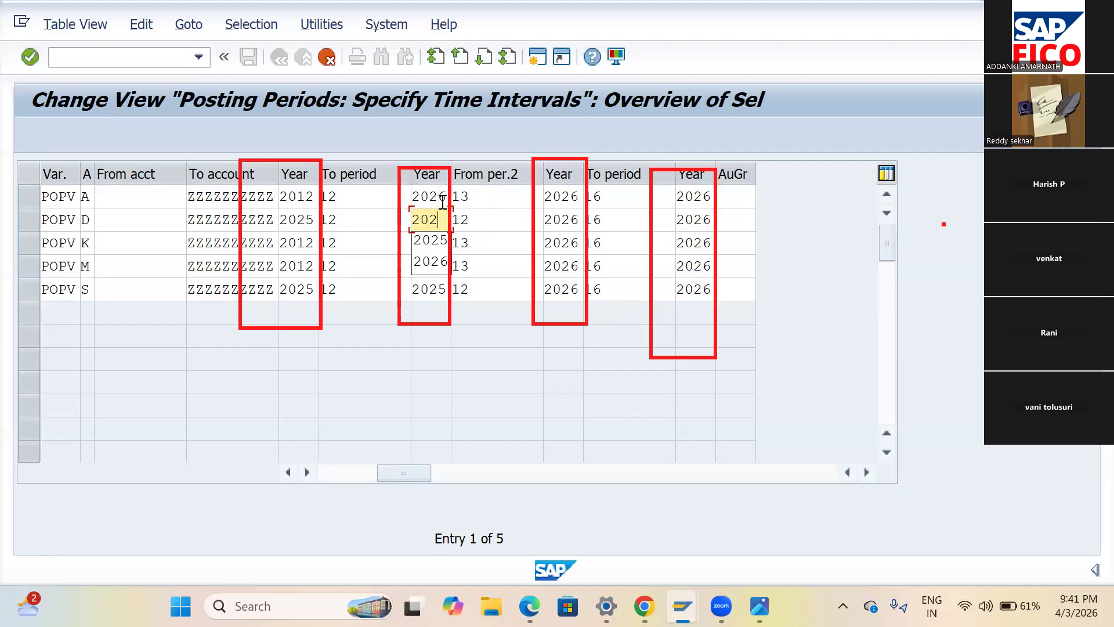
type("26")
- Set the first interval's end year to 2026 for the account type K, M and S entries
key("Down")
key("BackSpace")
key("BackSpace")
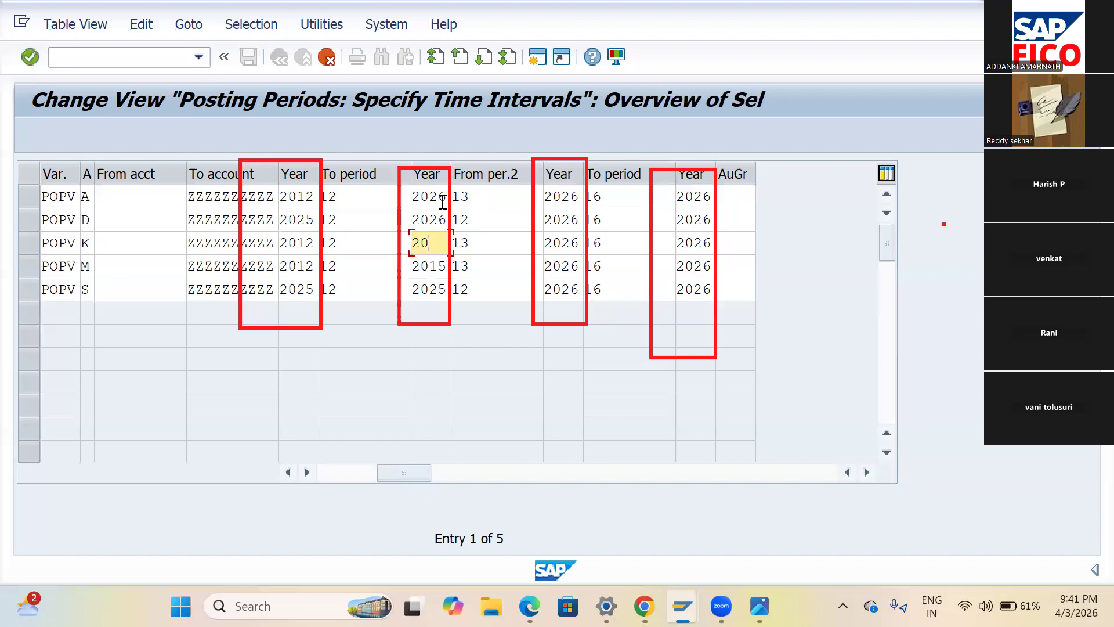
type("26")
key("Down")
key("BackSpace")
key("BackSpace")
type("26")
key("Down")
key("BackSpace")
key("BackSpace")
type("26")
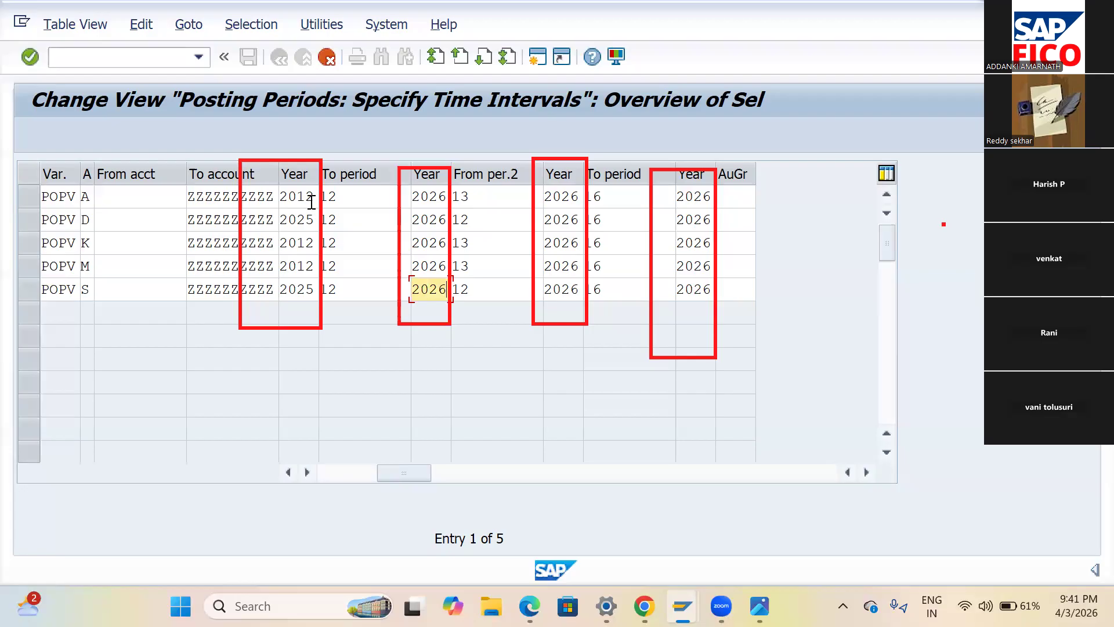
- Set the first interval's start year to 2026 for the account type A and D entries
left_click(311, 198)
key("BackSpace")
key("BackSpace")
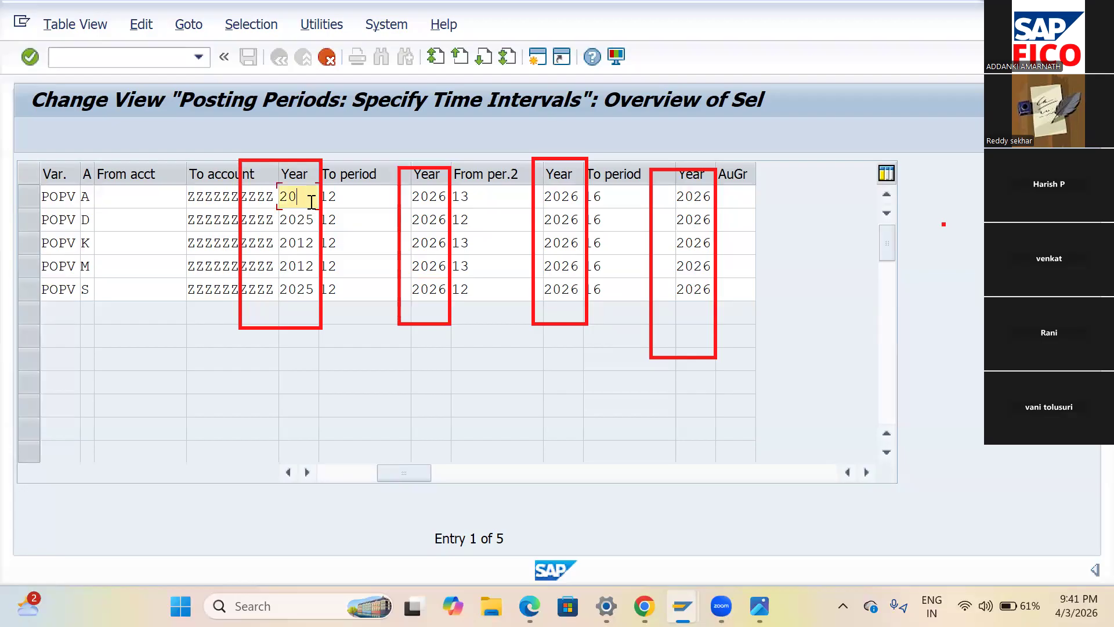
type("26")
key("Down")
key("BackSpace")
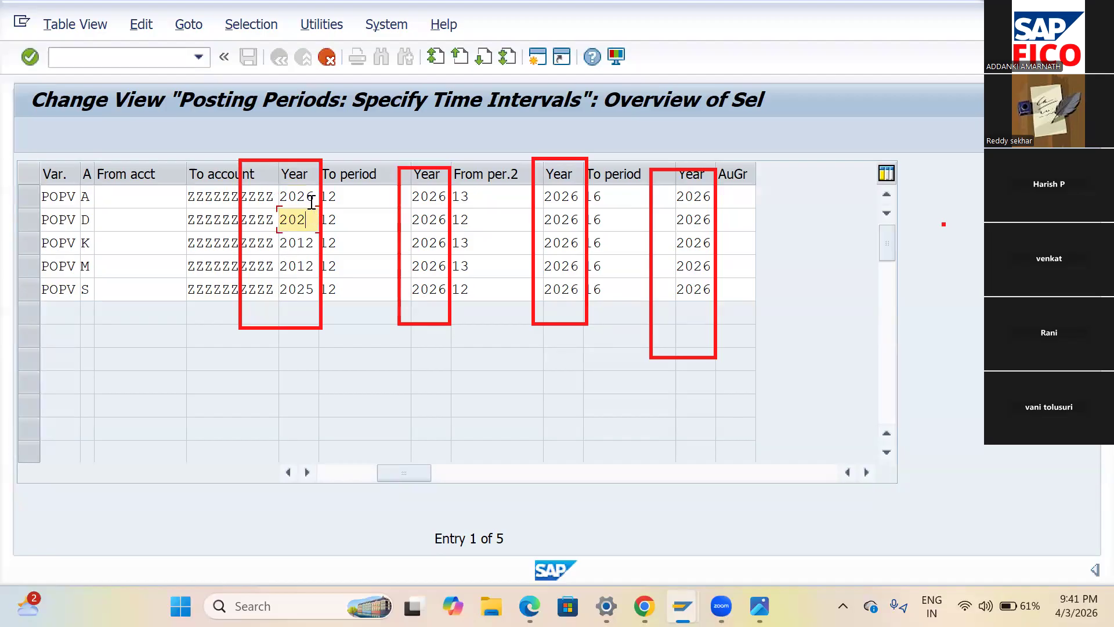
type("6")
- Set the first interval's start year to 2026 for the account type K, M and S entries
key("Down")
key("BackSpace")
key("BackSpace")
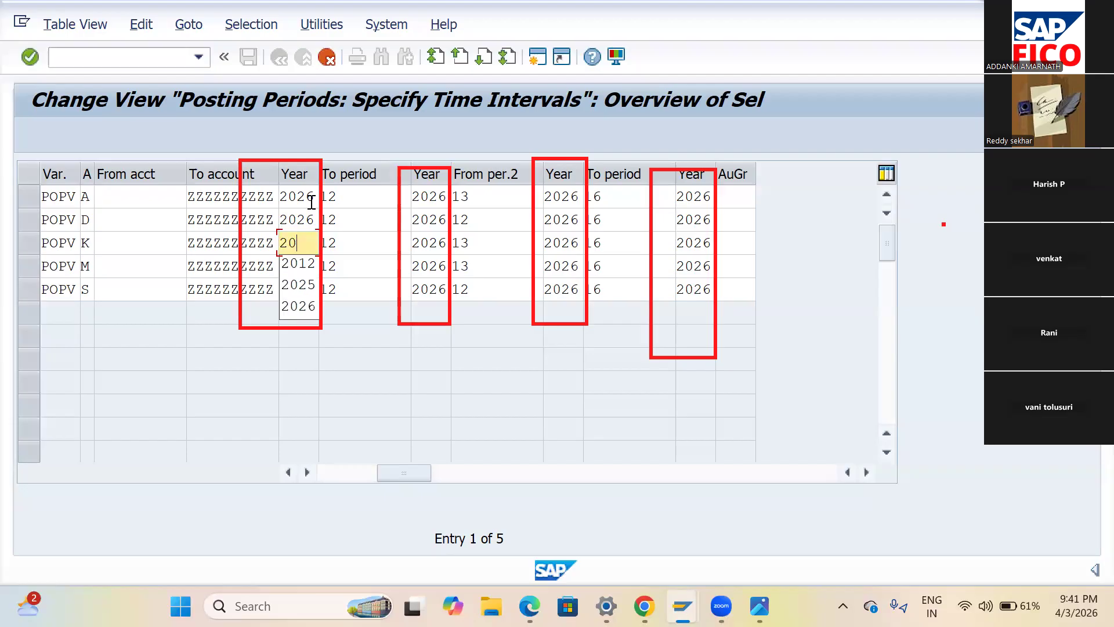
type("26")
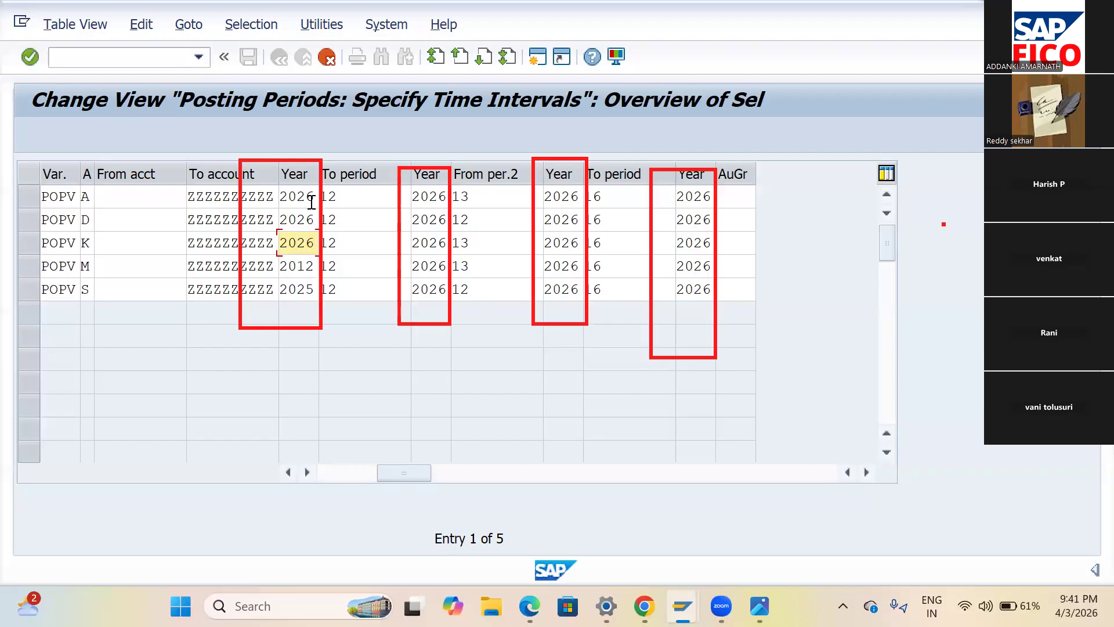
key("Down")
key("BackSpace")
key("BackSpace")
type("26")
key("Down")
key("BackSpace")
type("6")
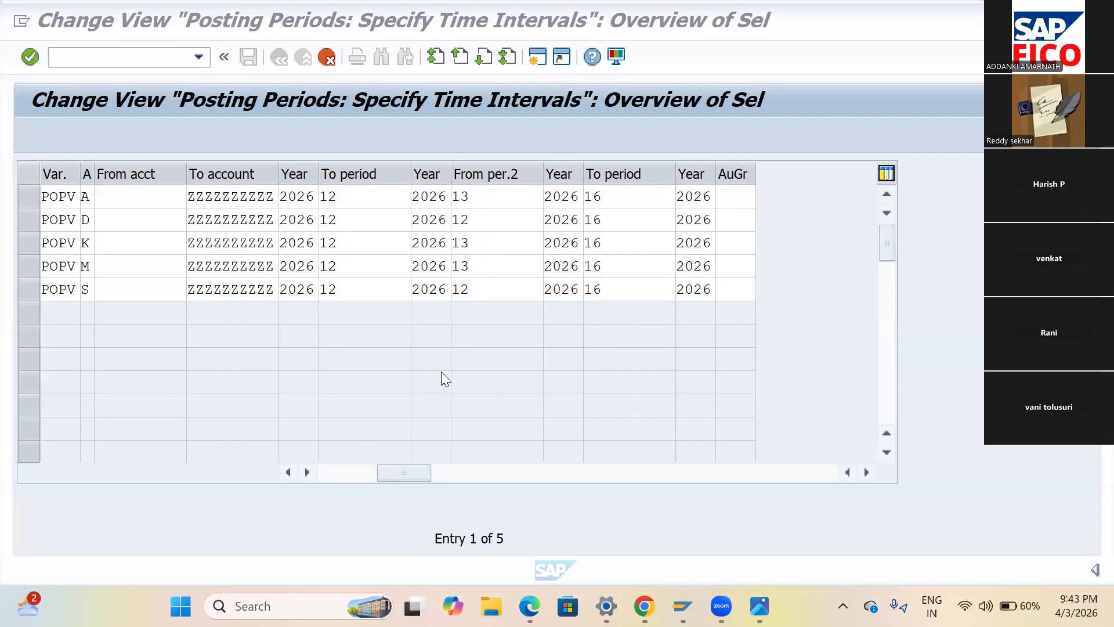
- Set the second interval's starting period to 13 for the account type D and S entries
left_click(488, 224)
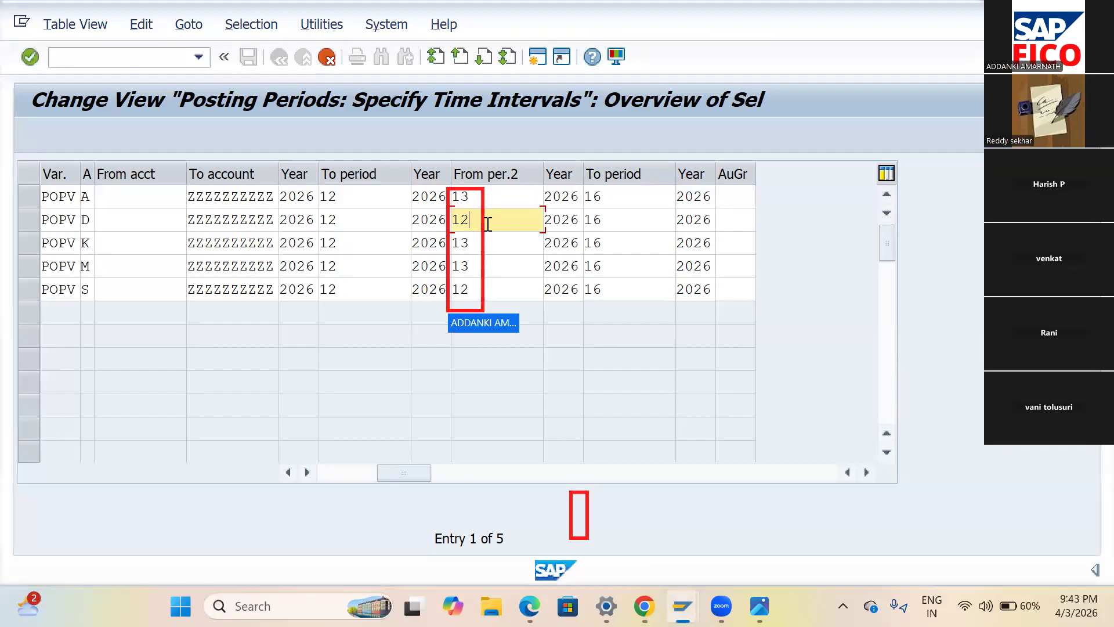
key("BackSpace")
type("3")
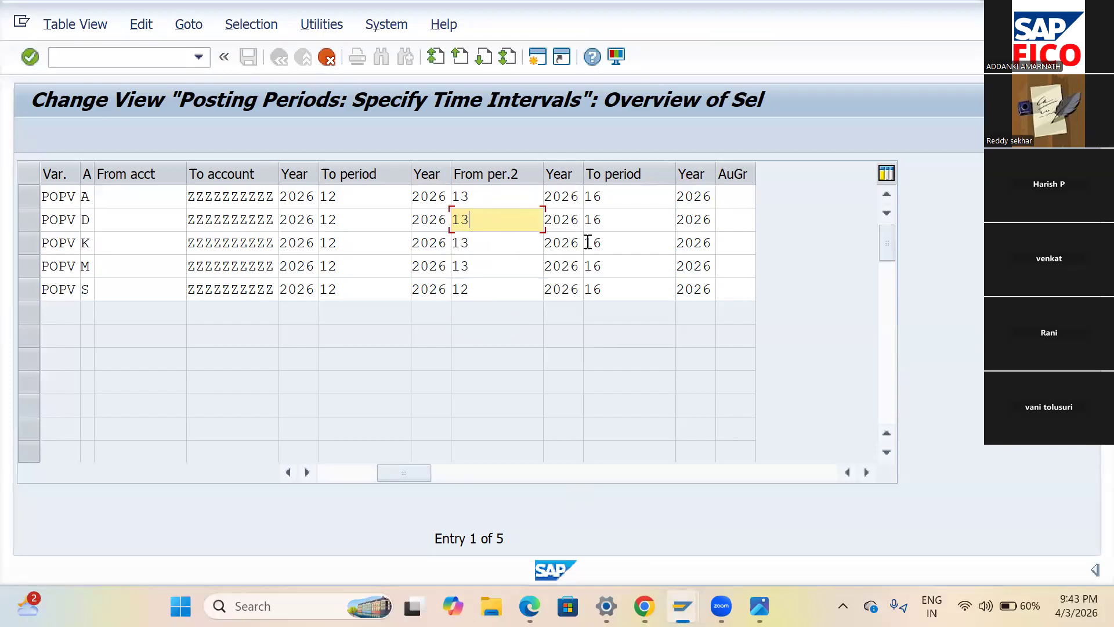
key("Down")
key("Down")
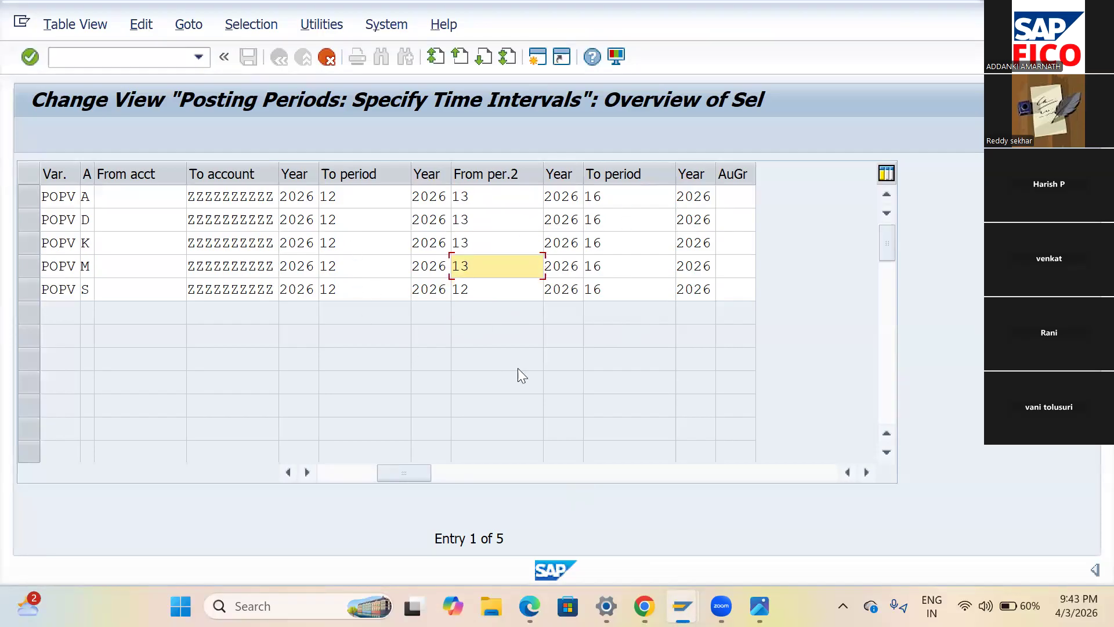
key("Down")
key("BackSpace")
type("3")
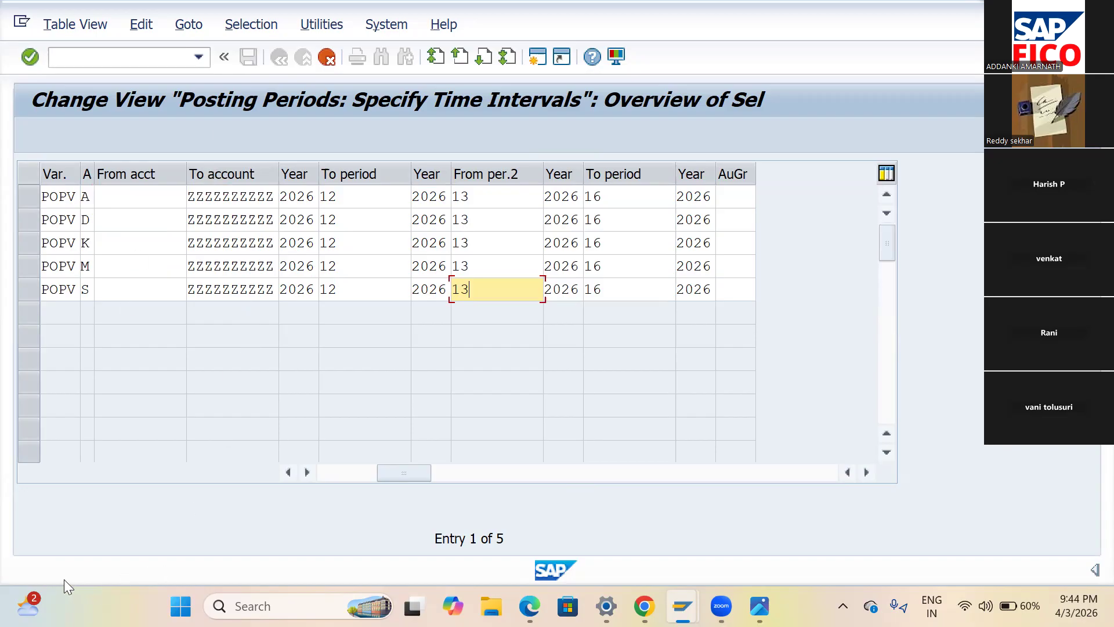
- Confirm and save the copied POPV posting period entries, and switch to the SAP FICO global settings checklist image
key("Return")
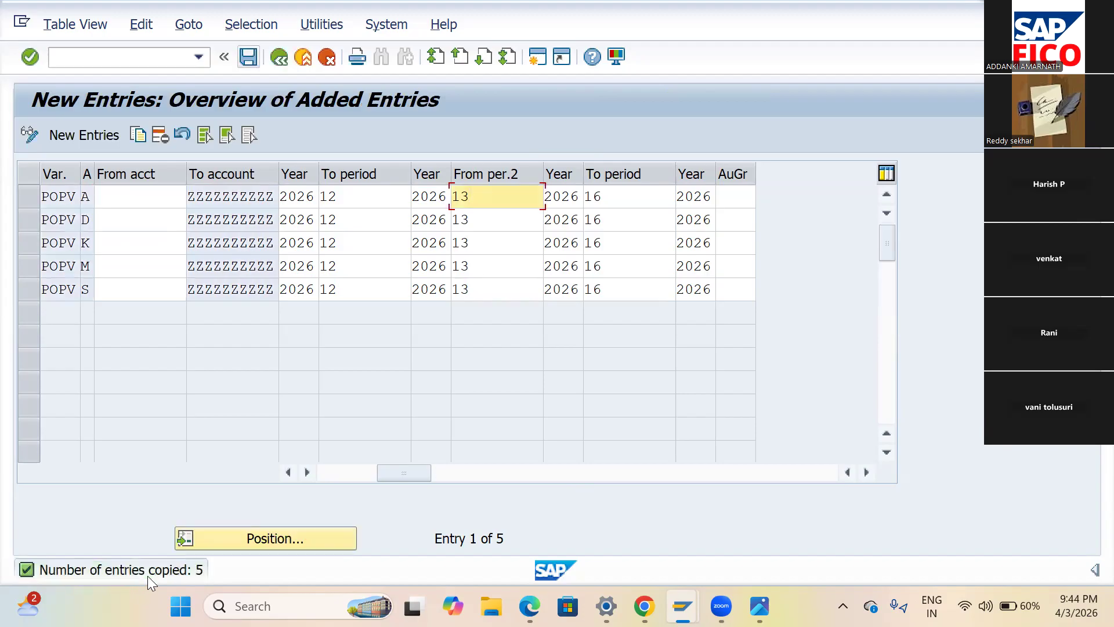
key("ctrl+s")
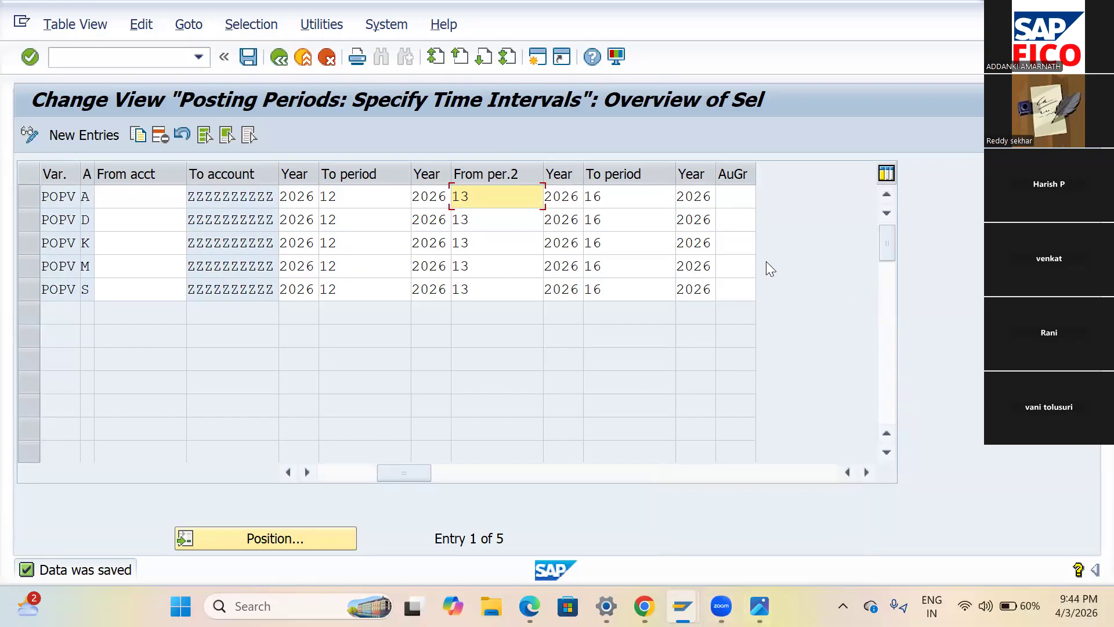
key("alt+Tab")
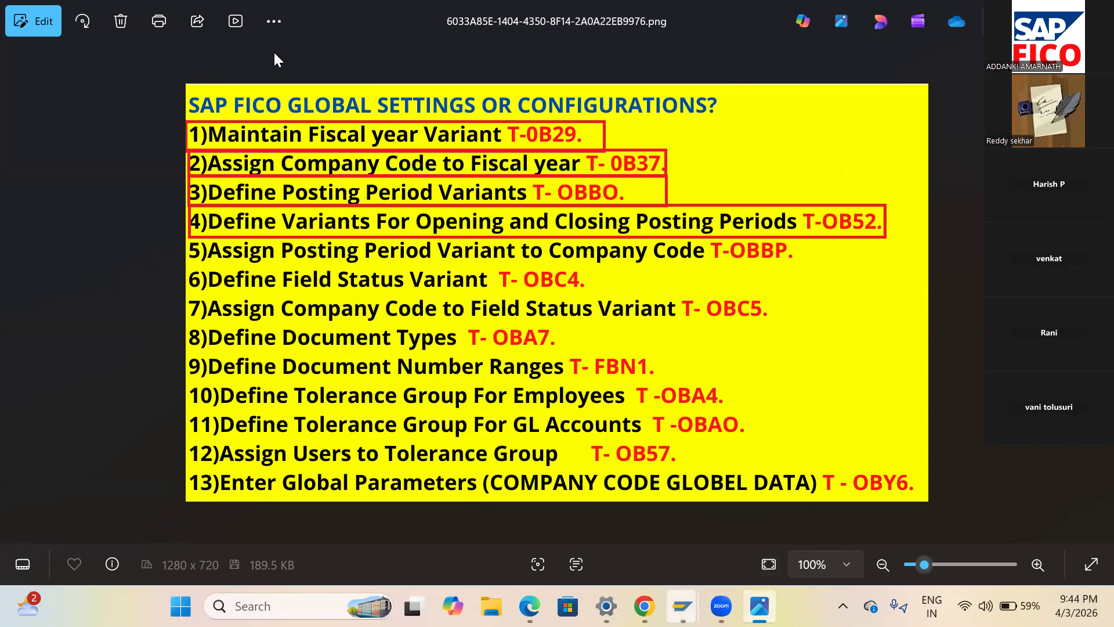
- Switch back to SAP, leave the posting period intervals and open Assign Variants to Company Code under Posting Periods
left_click(683, 605)
left_click(777, 519)
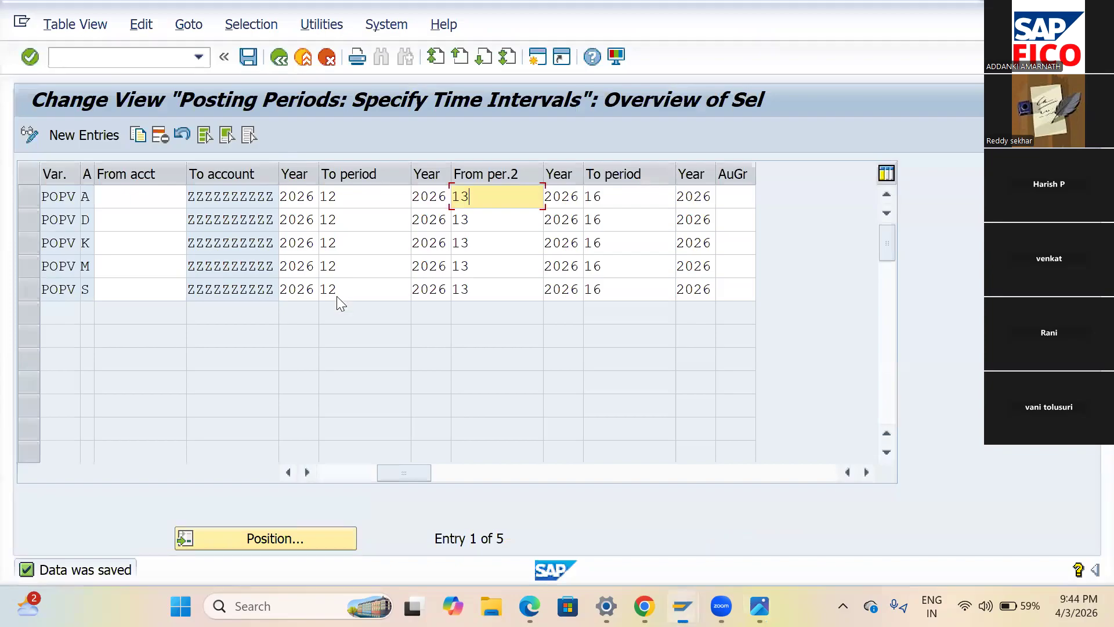
left_click(279, 56)
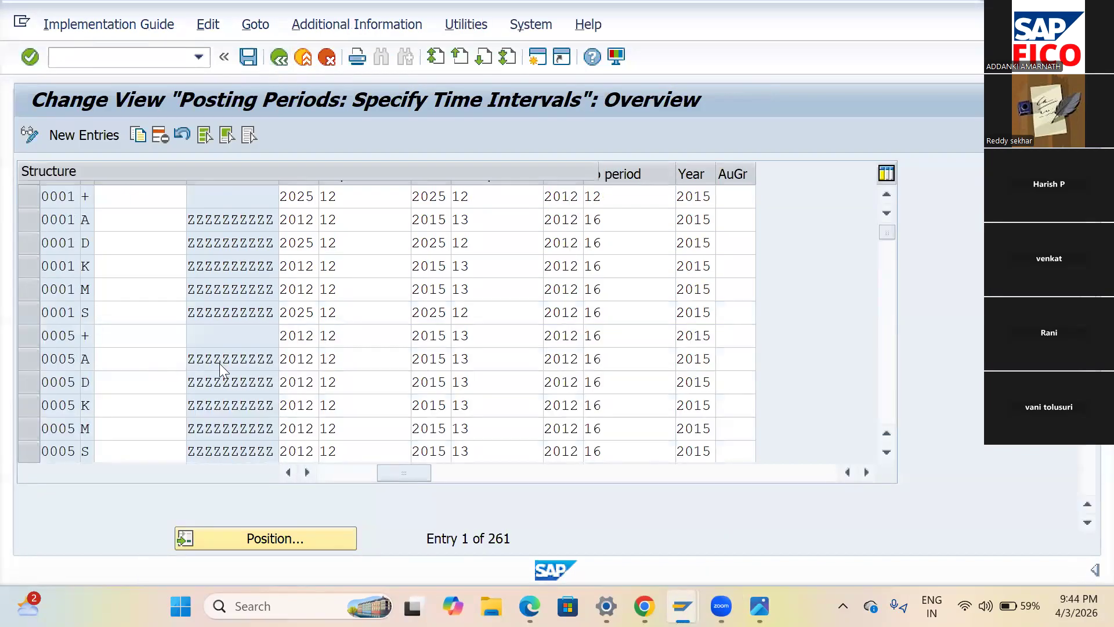
scroll(333, 360, "down", 2)
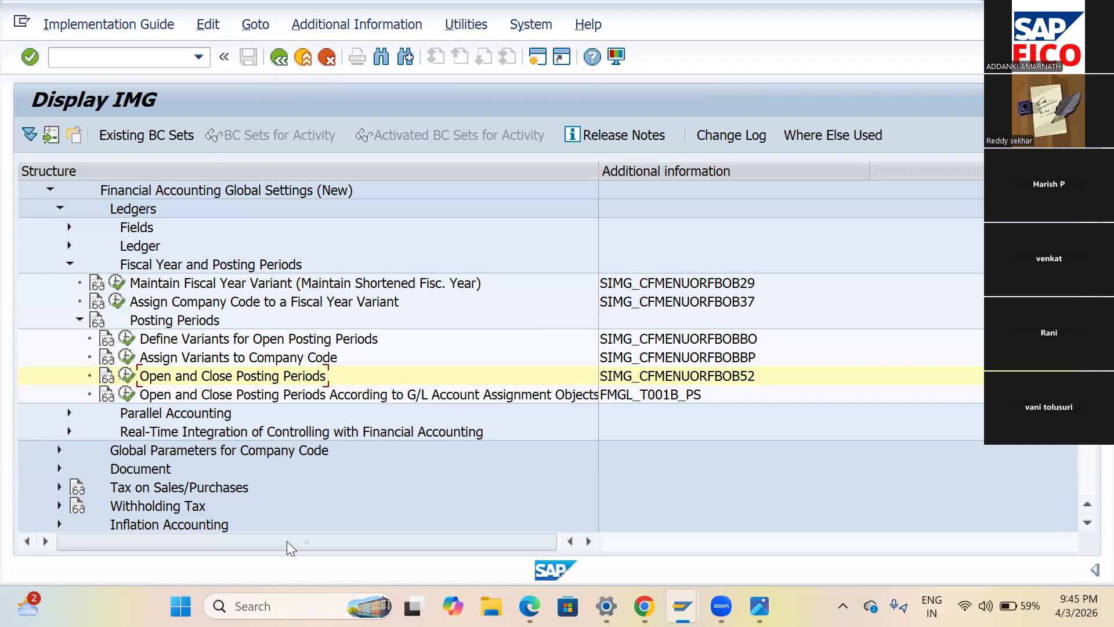
key("Up")
key("F2")
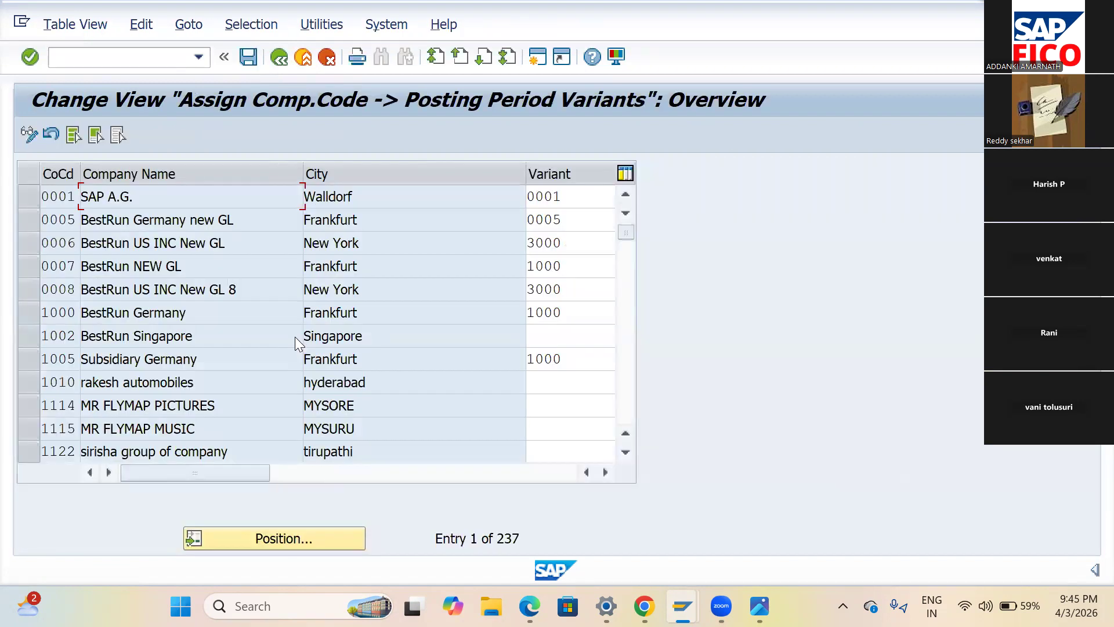
- Position the list of company code to posting period variant assignments on company code POLO
key("Return")
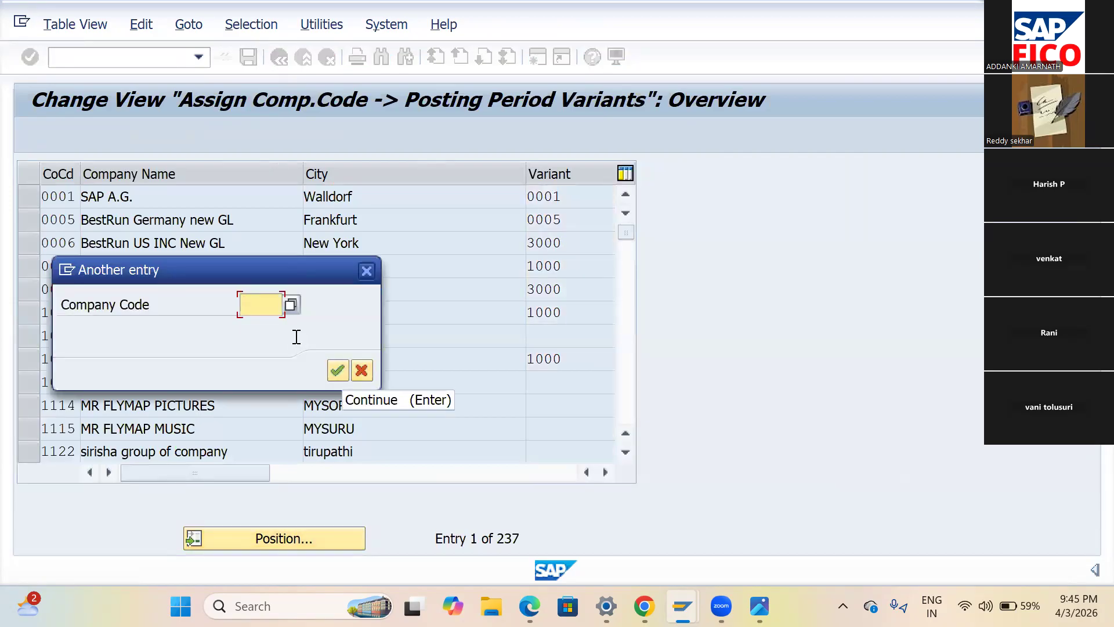
type("POLO")
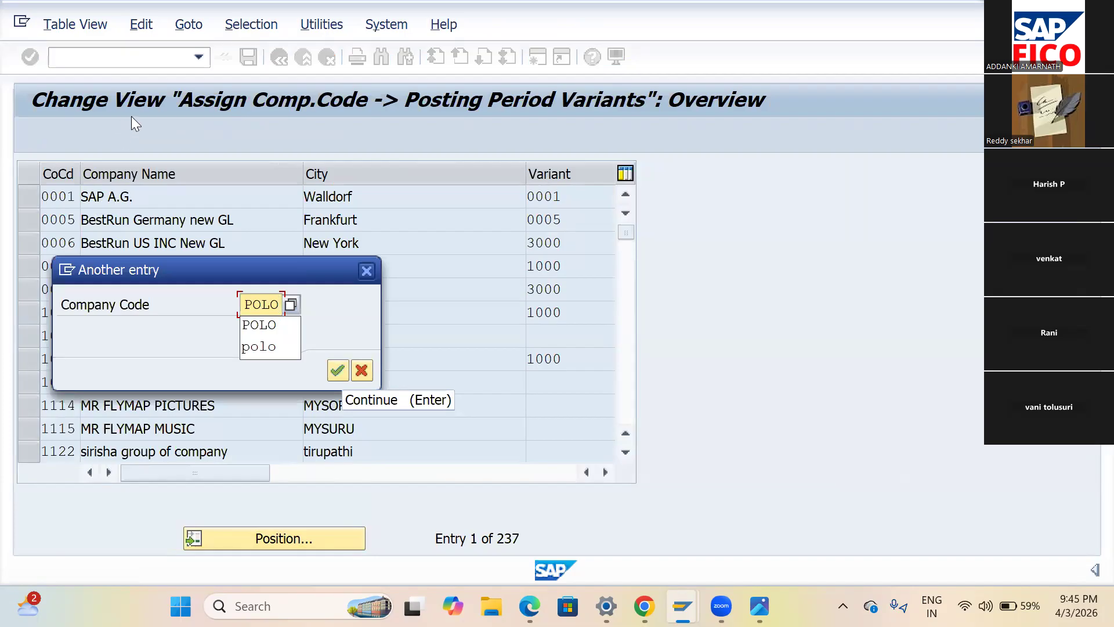
key("Return")
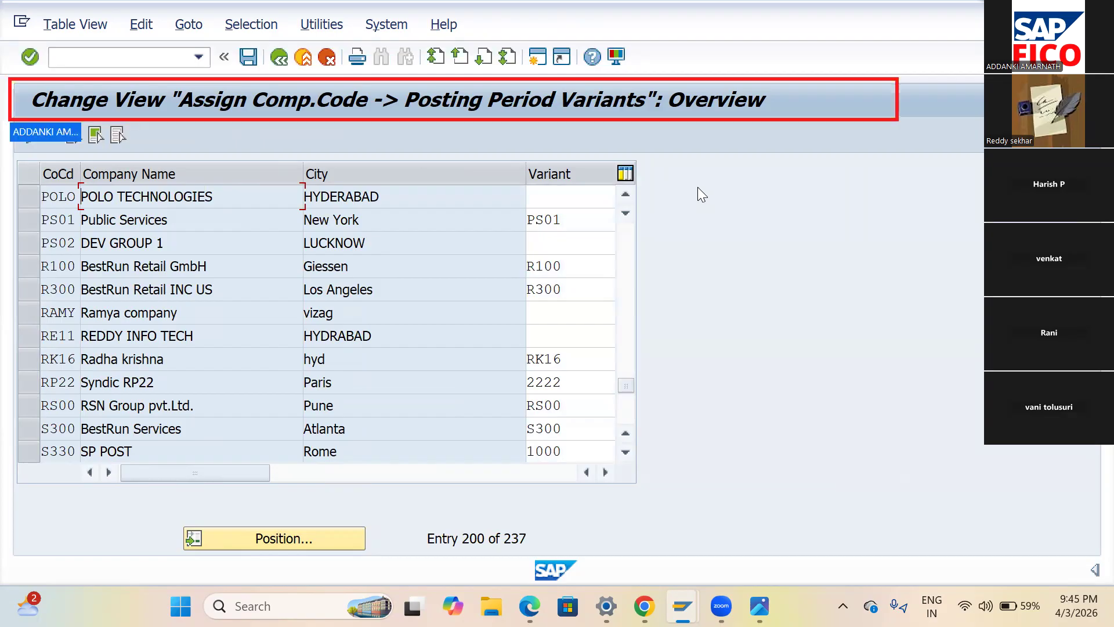
- Enter variant POPF for company code POLO and search the posting period variant value list for POPF
left_click(558, 197)
type("POPF")
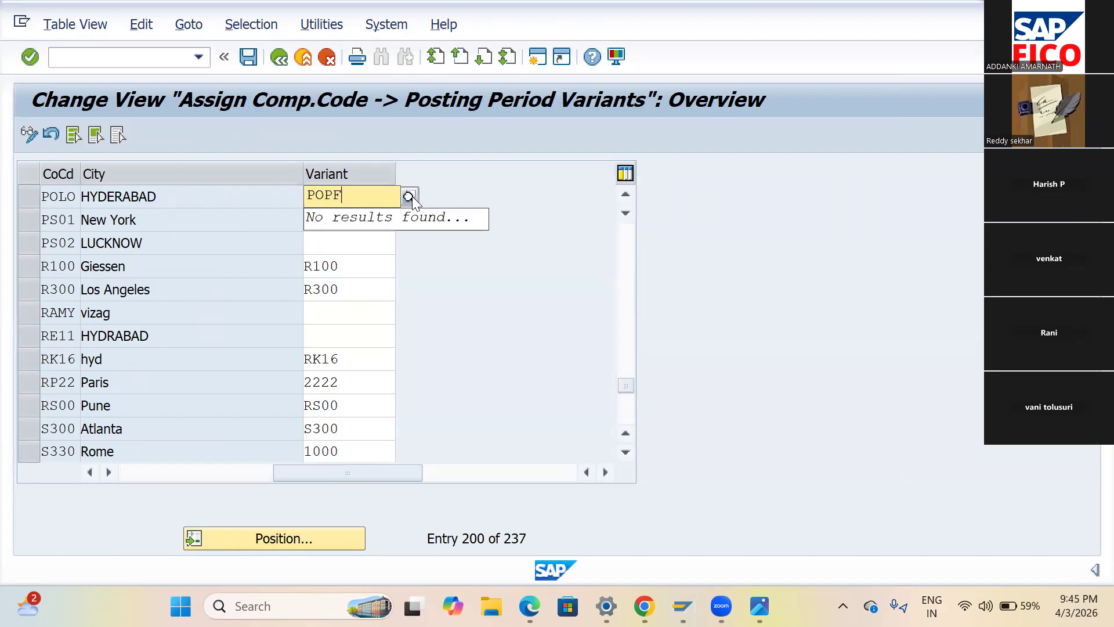
left_click(409, 196)
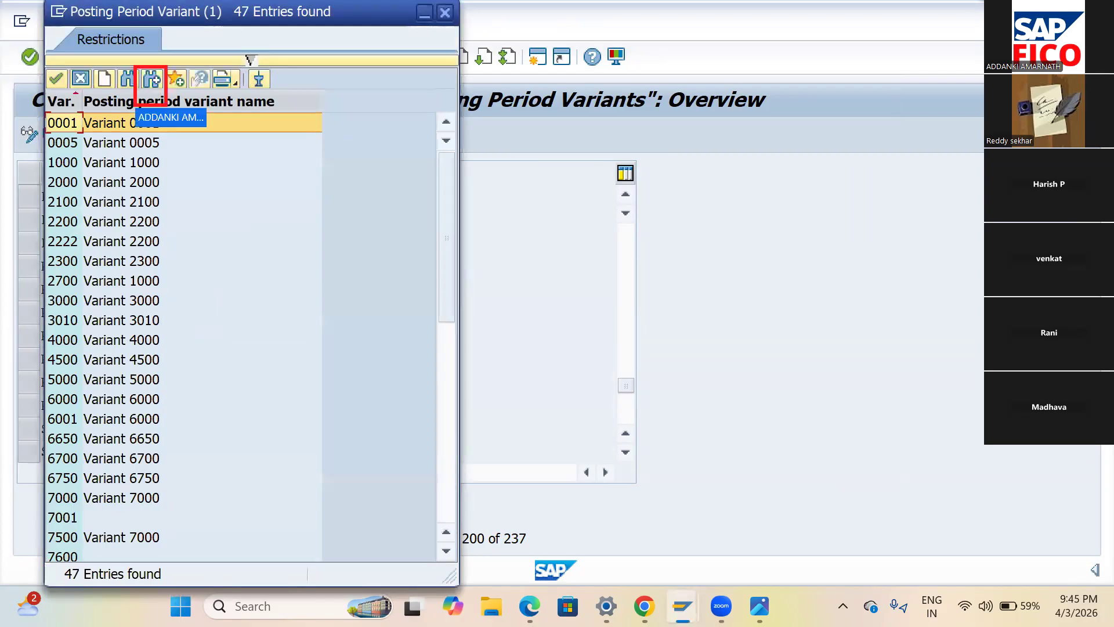
key("ctrl+f")
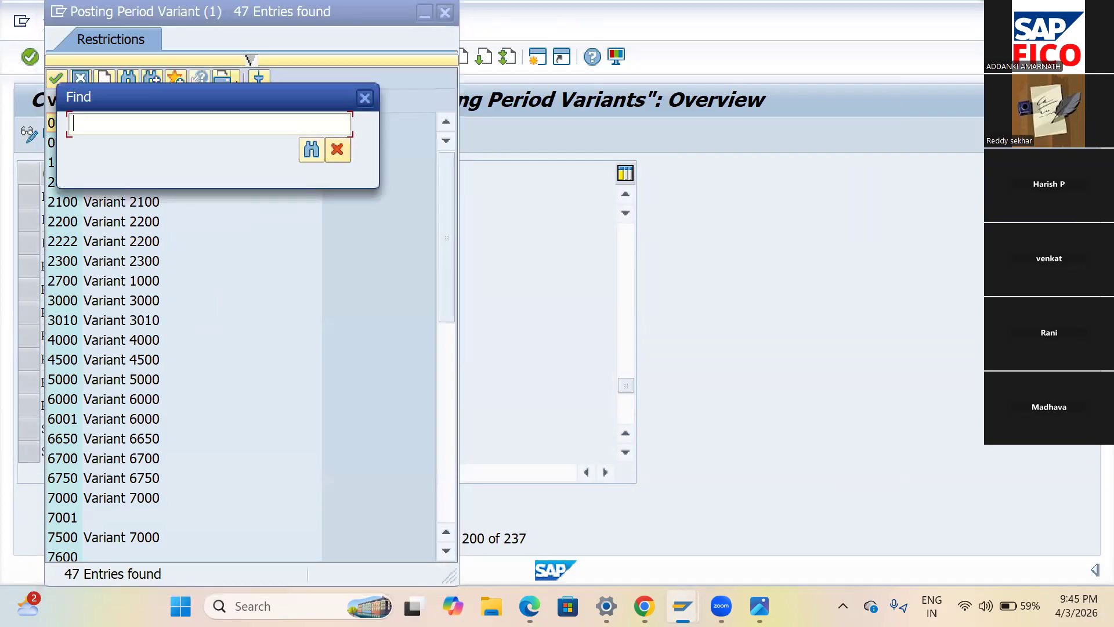
type("POLO")
key("BackSpace")
key("BackSpace")
left_click(312, 151)
type("PF")
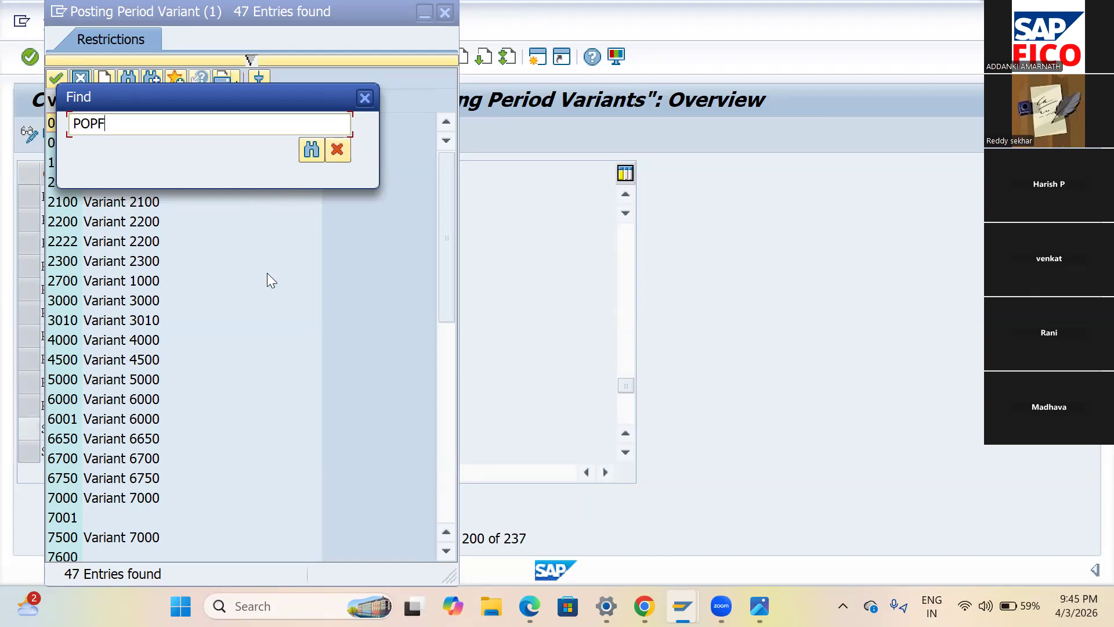
key("Return")
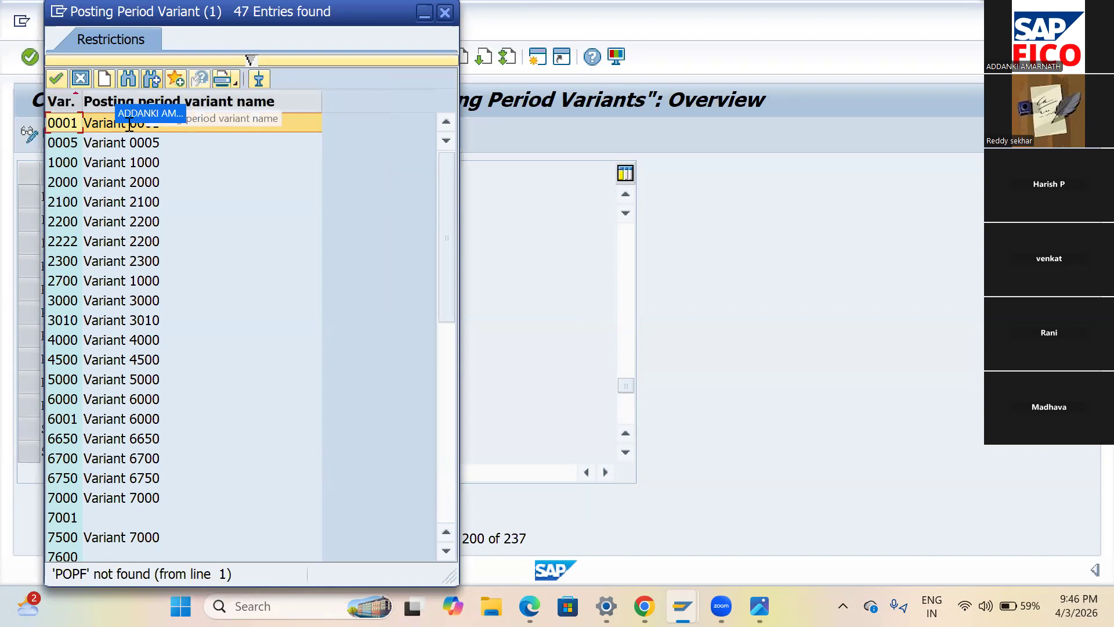
- Look through the posting period variant value list for the variant defined for POLO, and close the list
key("ctrl+f")
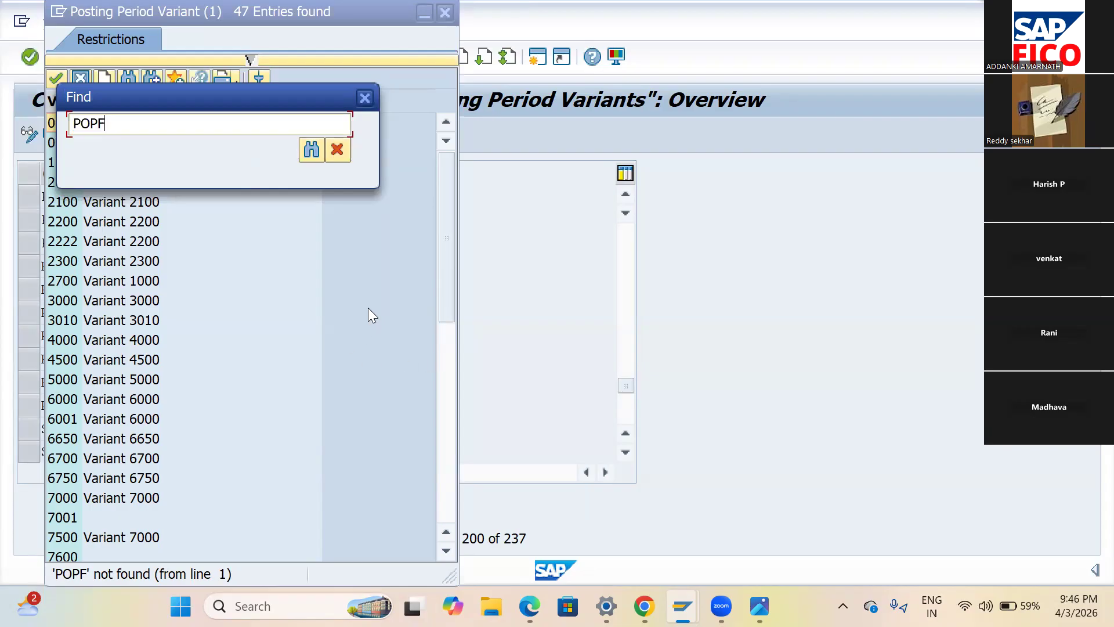
key("Escape")
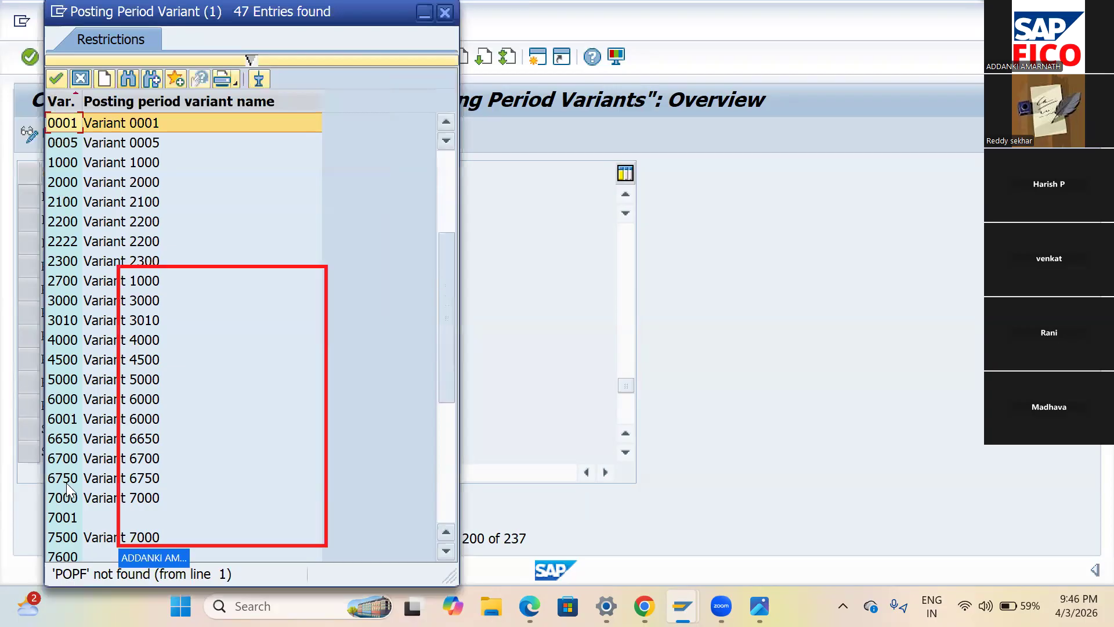
scroll(67, 487, "down", 4)
scroll(244, 488, "down", 3)
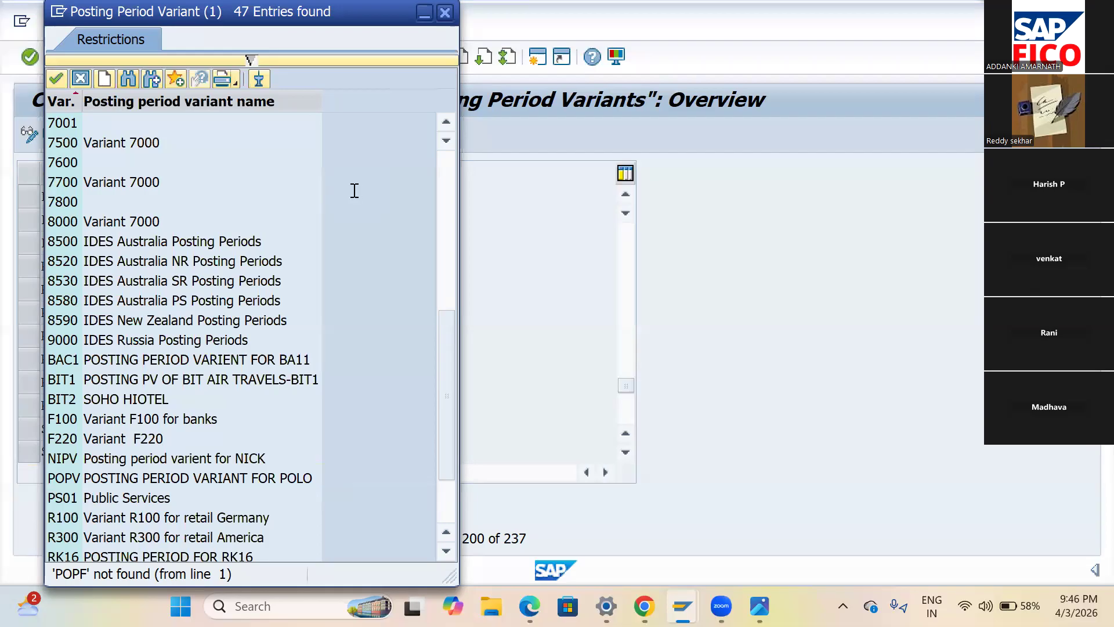
key("Escape")
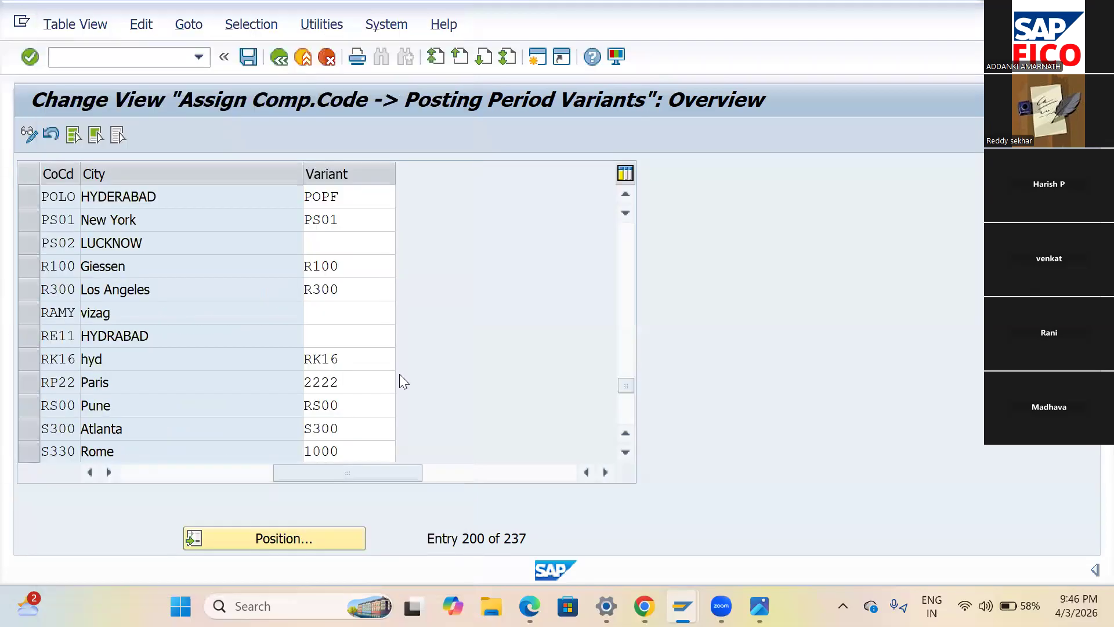
- Set company code POLO's posting period variant to POPV and save it with the proposed customizing request
key("BackSpace")
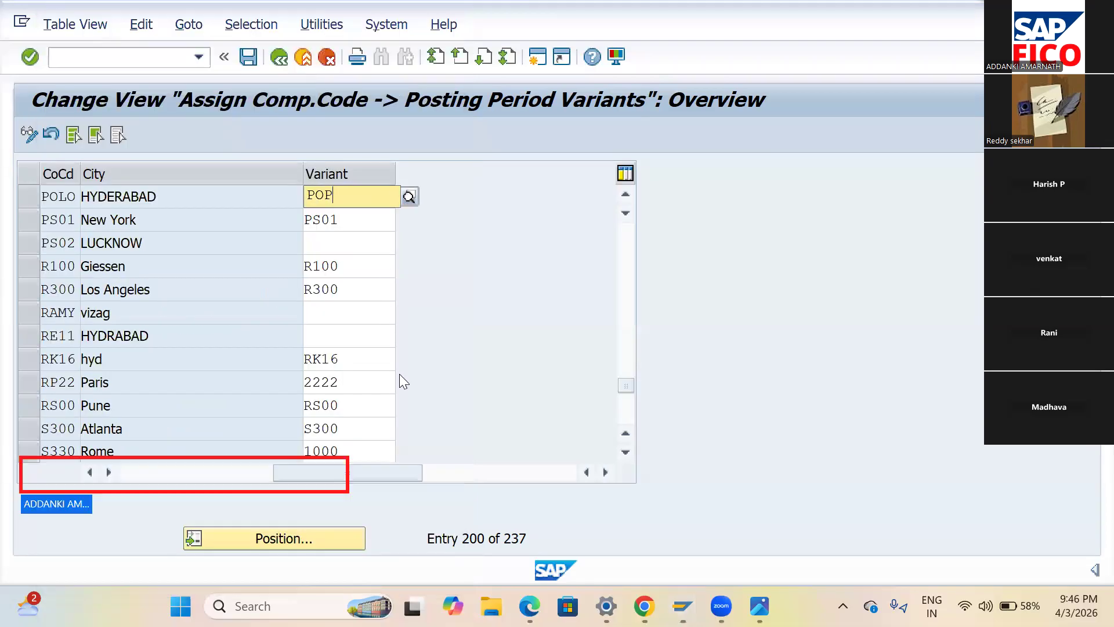
type("V")
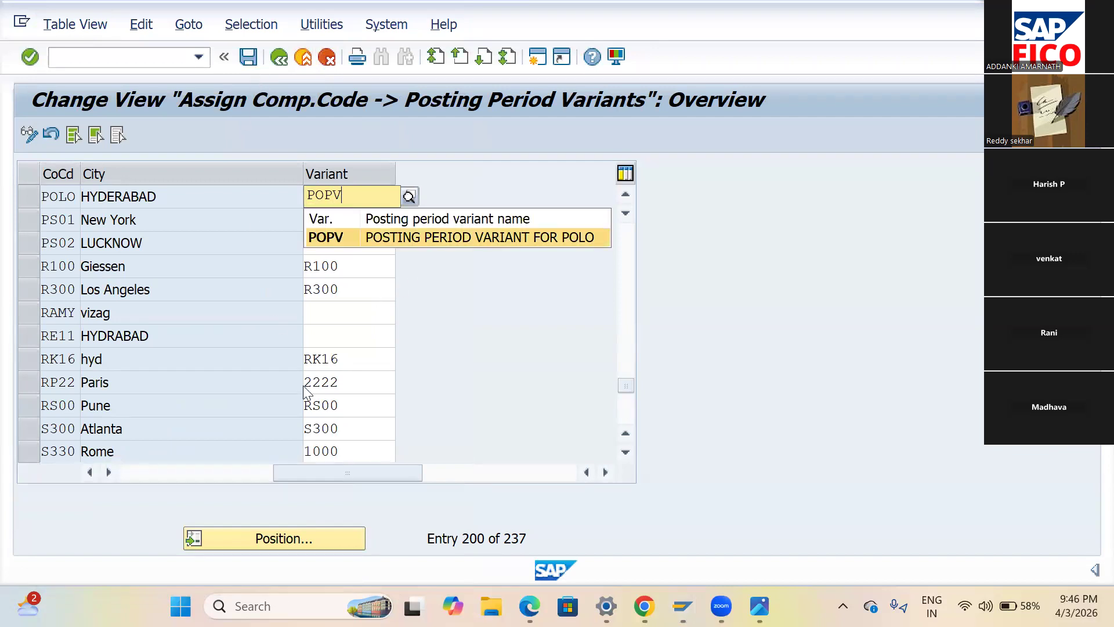
left_click(200, 515)
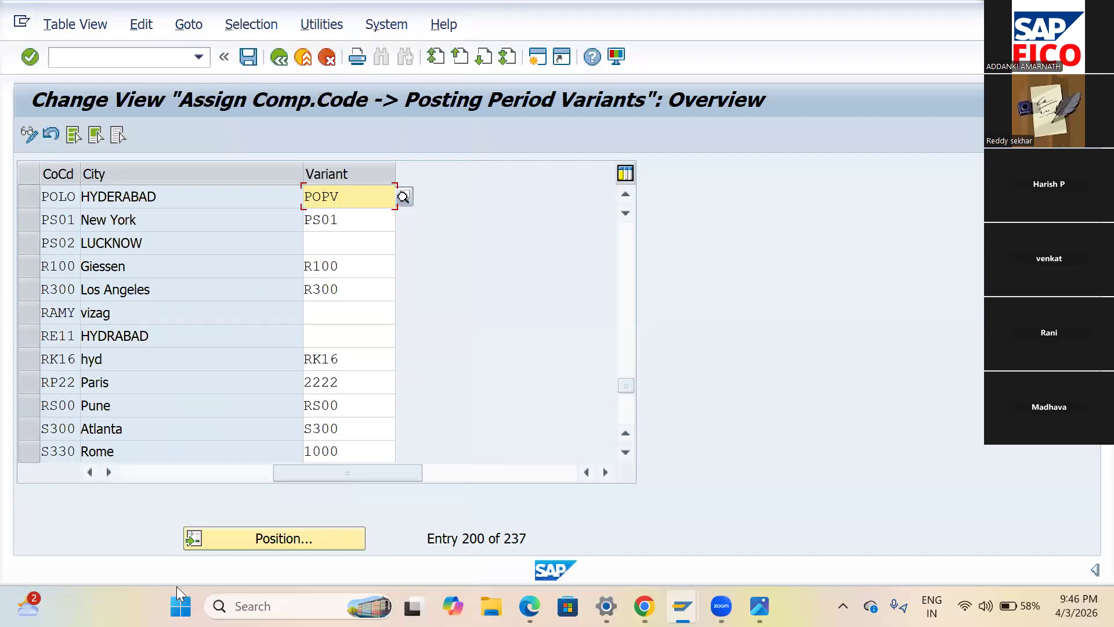
key("ctrl+s")
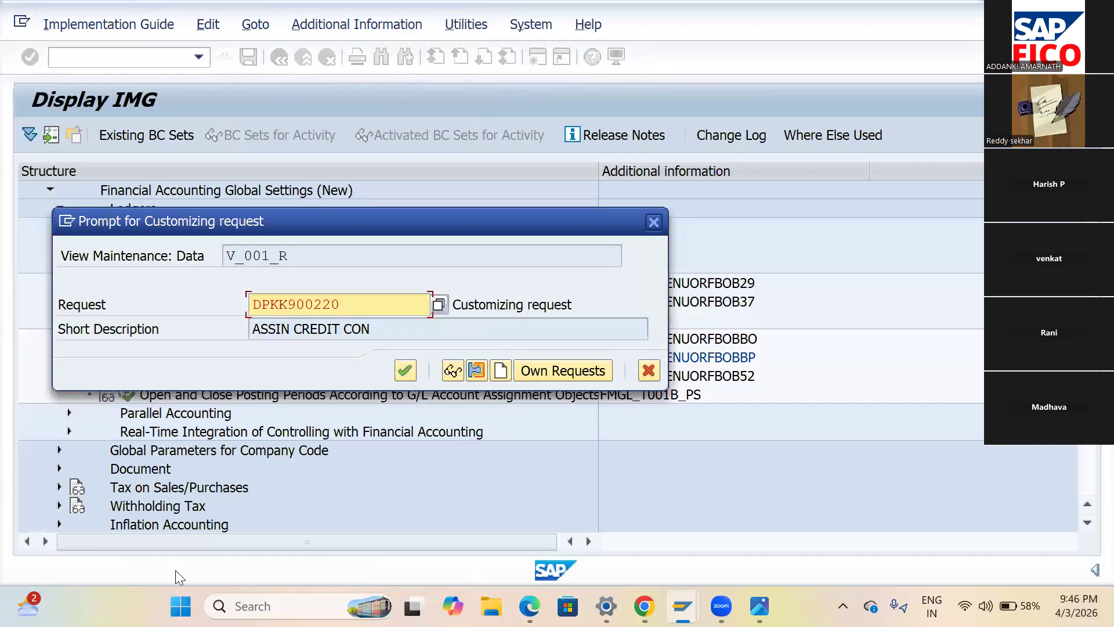
key("Return")
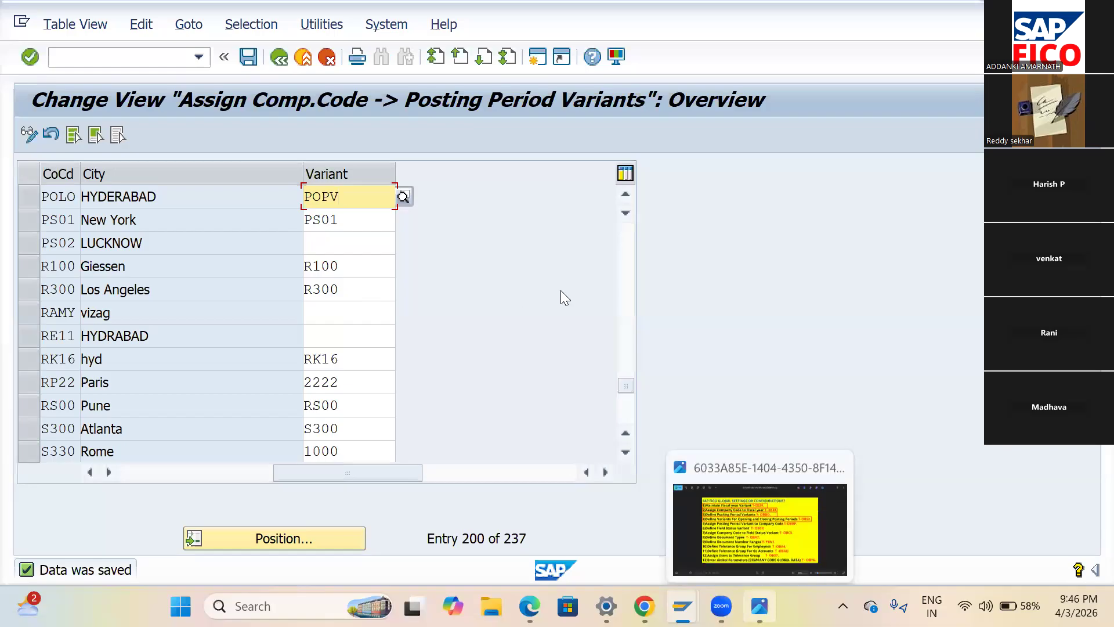
- Check the SAP FICO global settings checklist image for the field status variant items and return to SAP
left_click(759, 605)
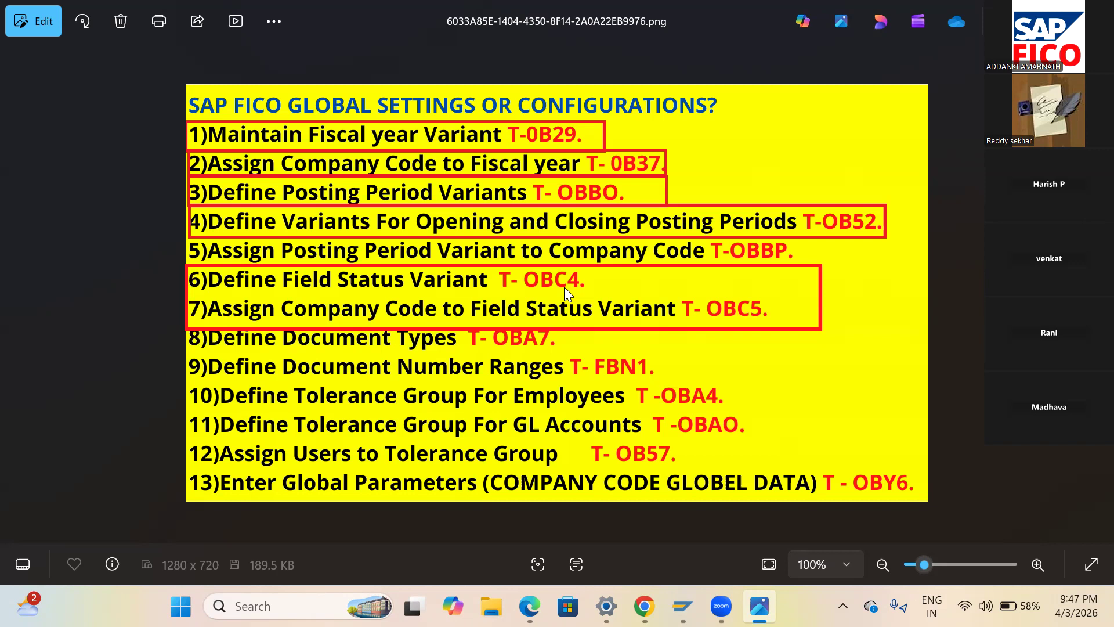
key("XF86MonBrightnessDown")
key("XF86MonBrightnessDown")
key("alt+Tab")
- Return to the IMG structure and open Define Field Status Variants under Ledgers, Fields
key("F3")
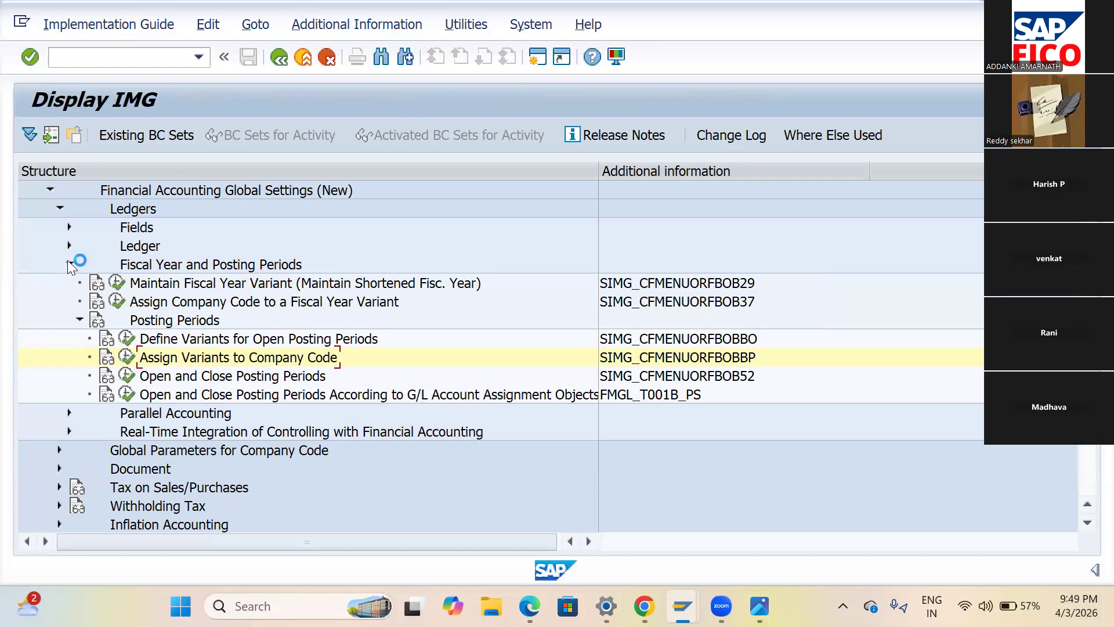
scroll(82, 273, "up", 1)
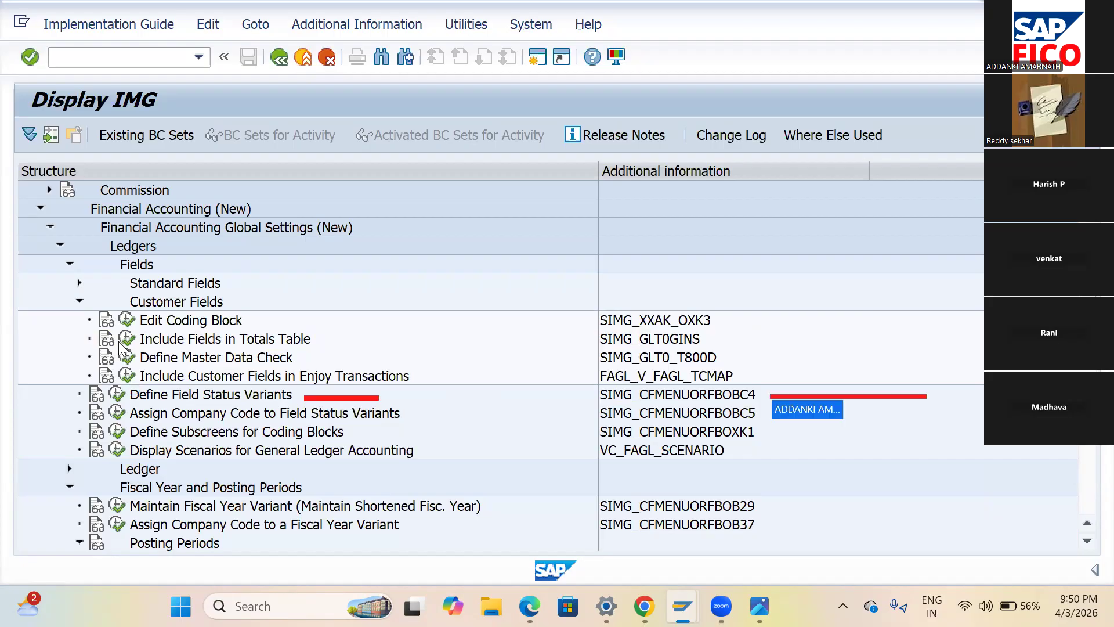
left_click(116, 394)
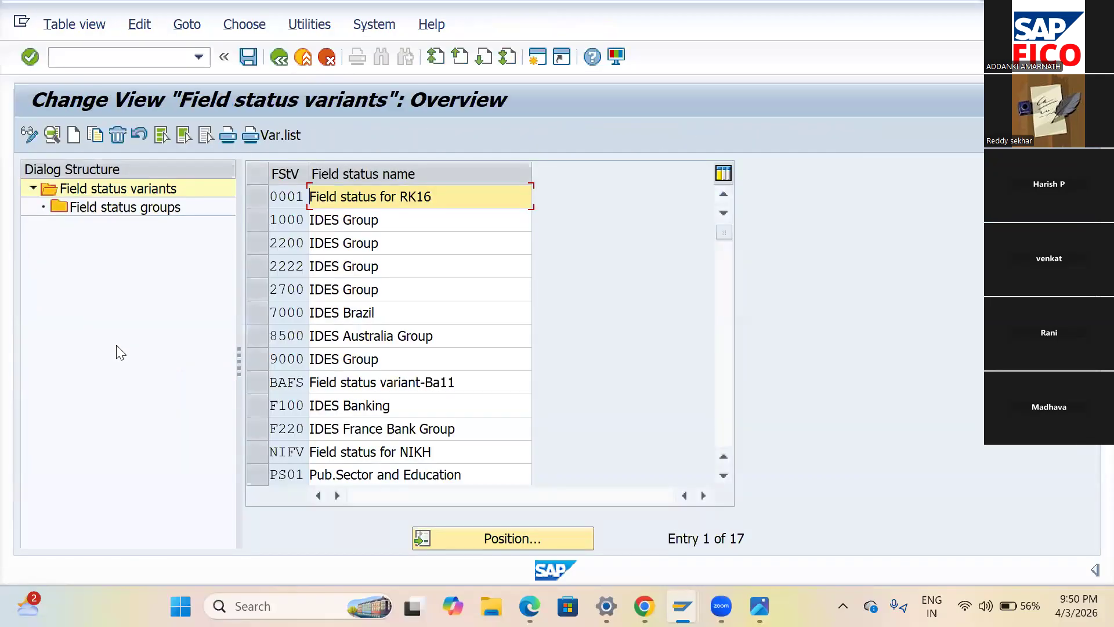
- Start a copy of field status variant 0001 and set the copy's key to POFV
left_click(255, 196)
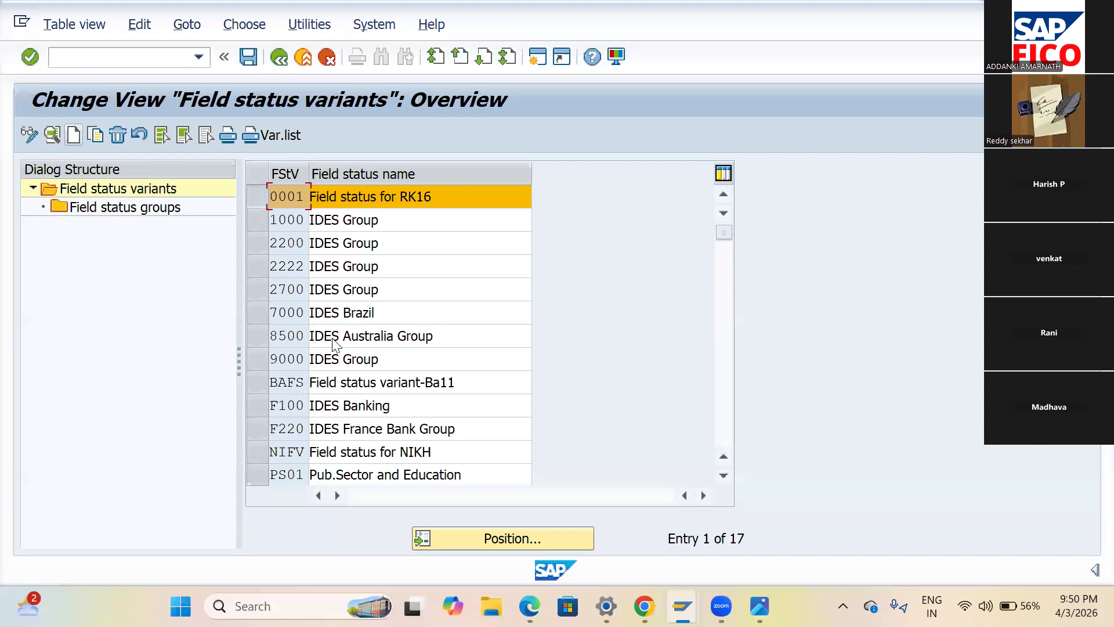
key("F6")
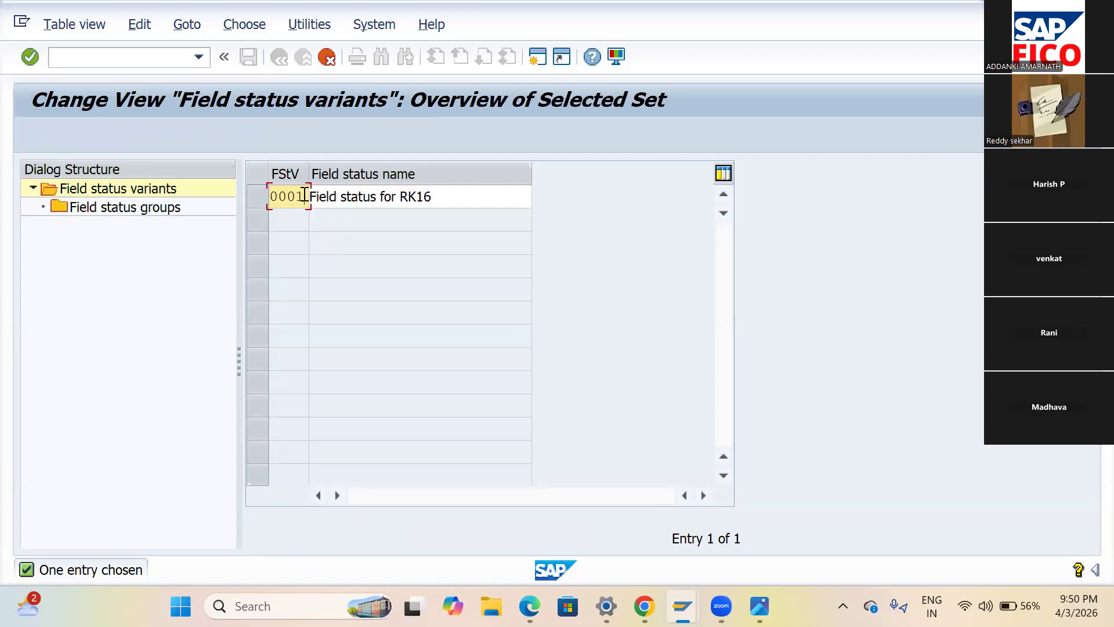
key("BackSpace")
key("BackSpace")
key("BackSpace")
key("BackSpace")
type("PO")
type("FS")
key("BackSpace")
type("V")
left_click(452, 196)
key("Tab")
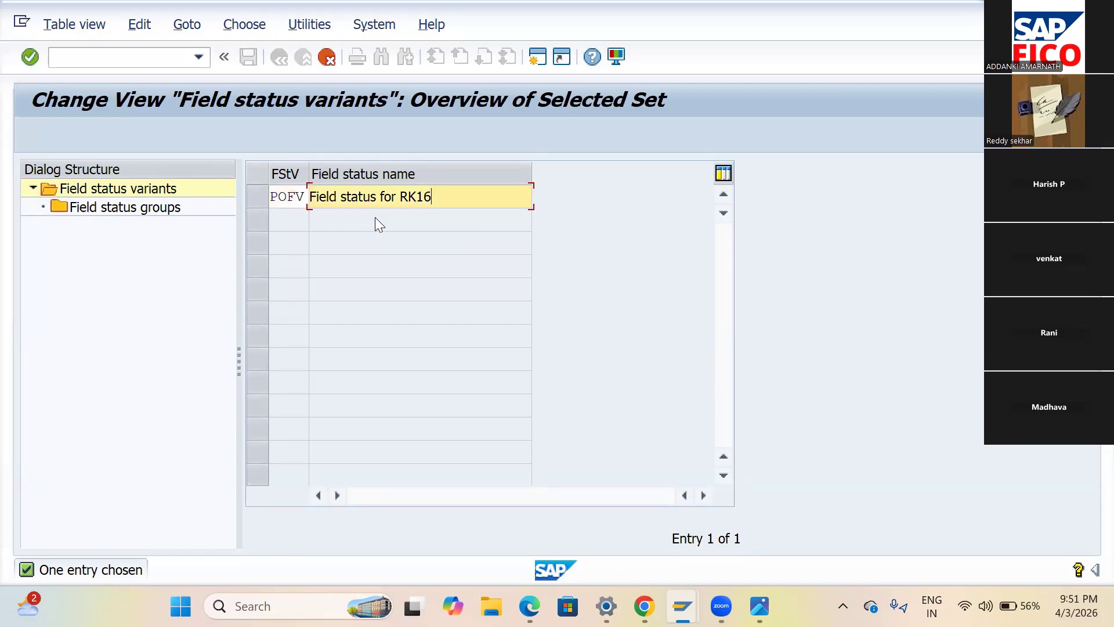
- Change the copied variant's field status name to "Field status for POLO"
key("BackSpace")
key("BackSpace")
key("BackSpace")
key("BackSpace")
type("POLO")
- Copy variant POFV with all dependent entries and save it with the proposed customizing request
key("Return")
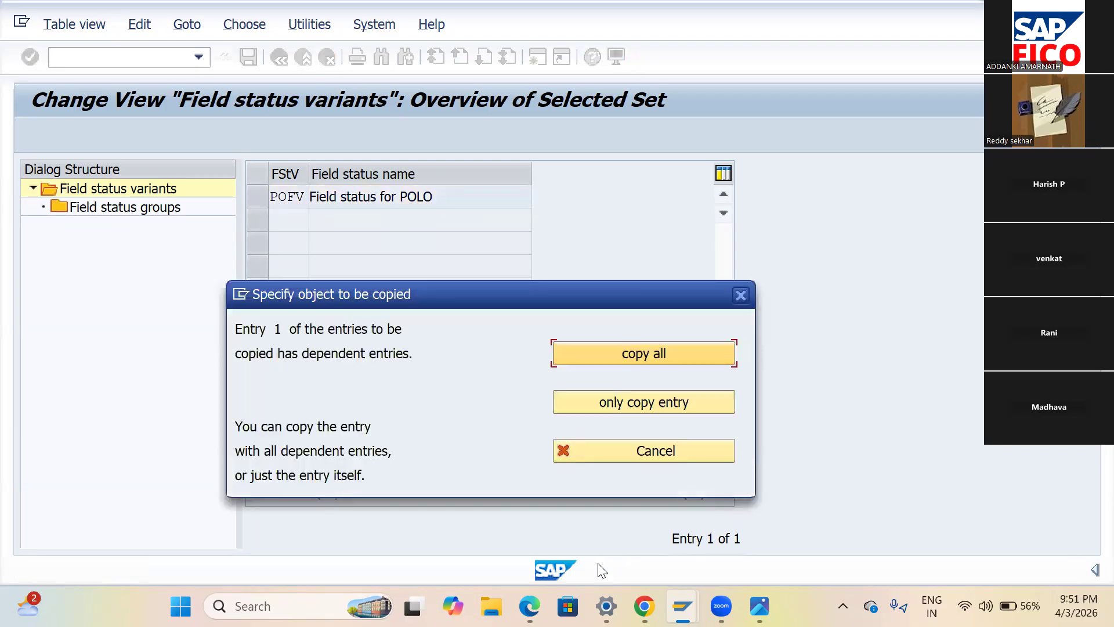
key("Return")
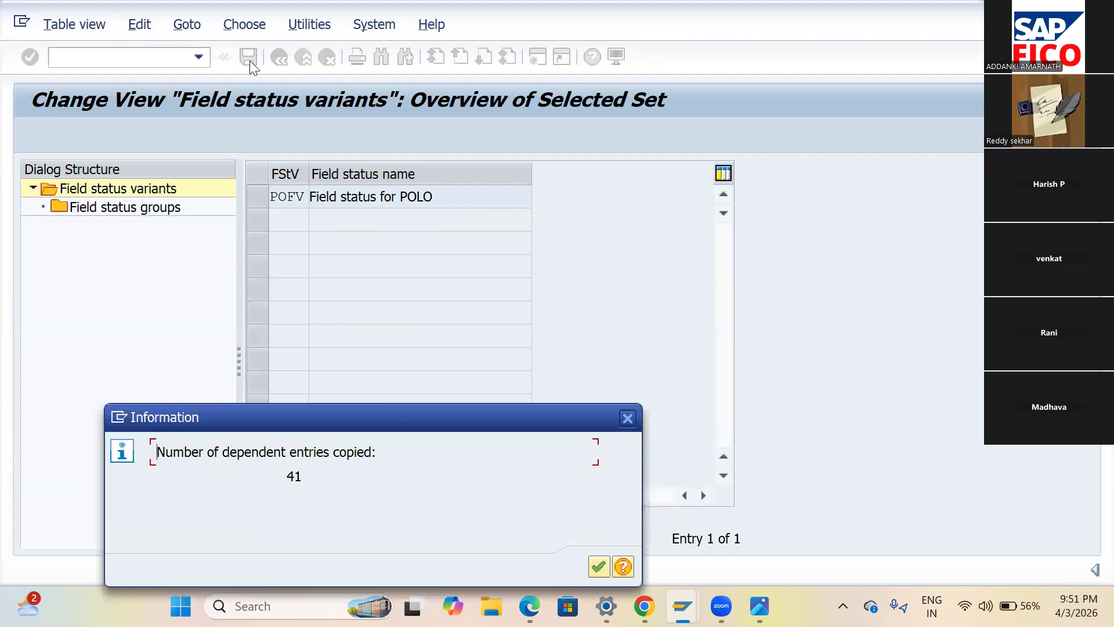
key("Return")
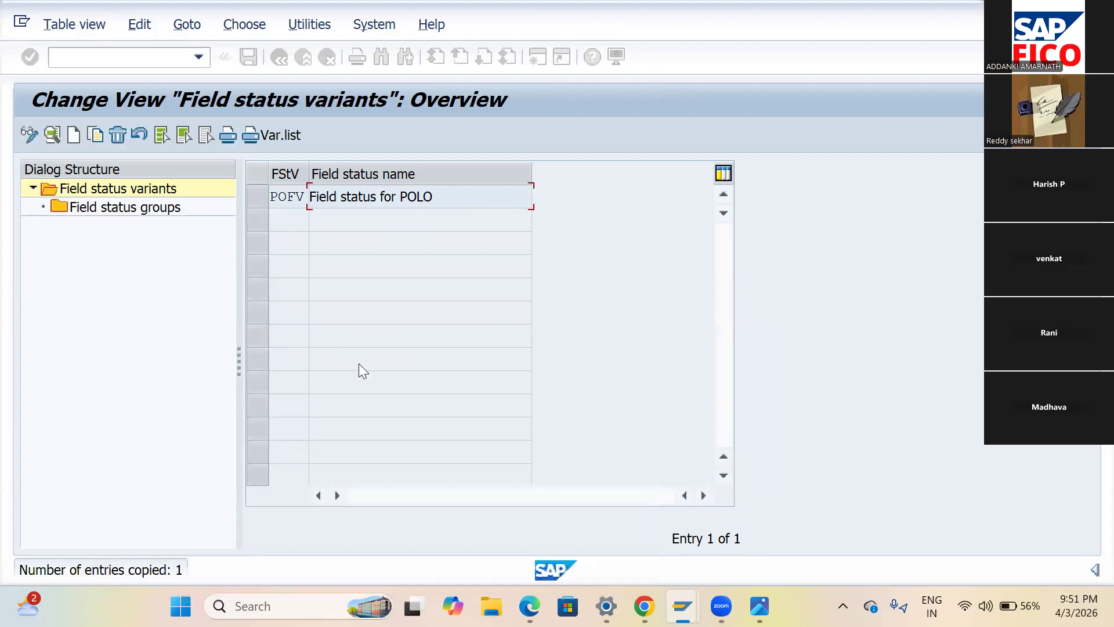
key("ctrl+s")
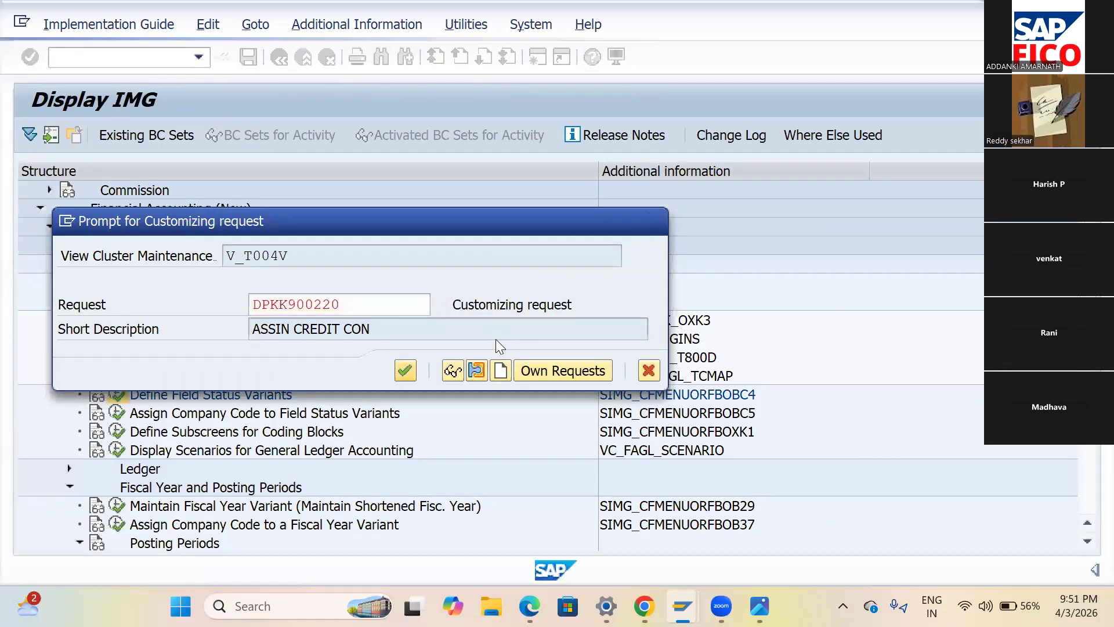
key("Return")
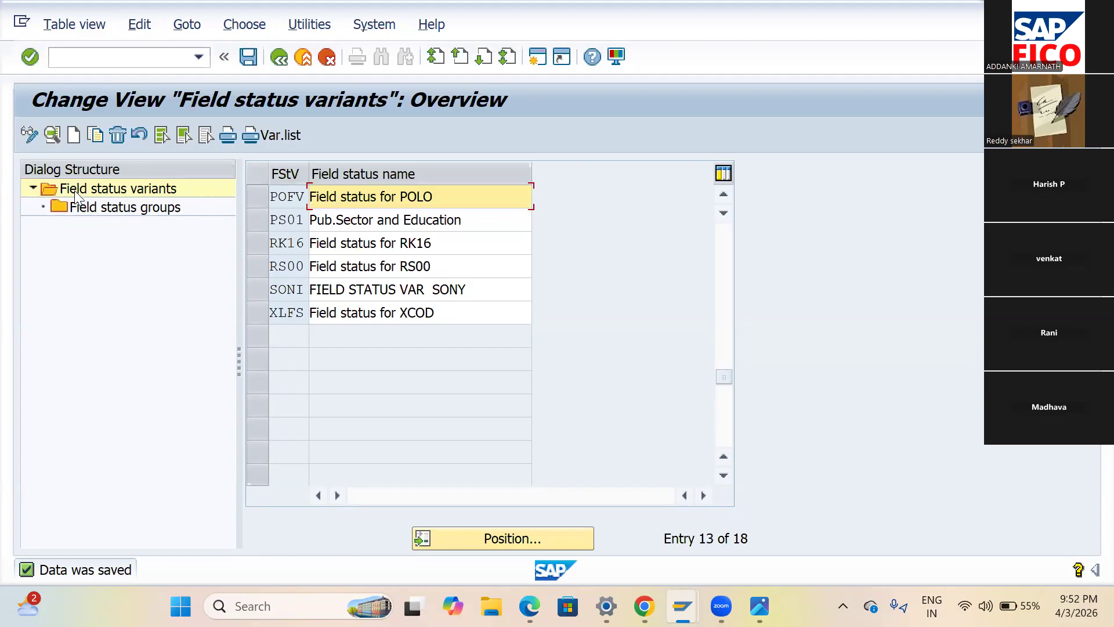
- Select field status variant POFV and open its field status groups
left_click(255, 198)
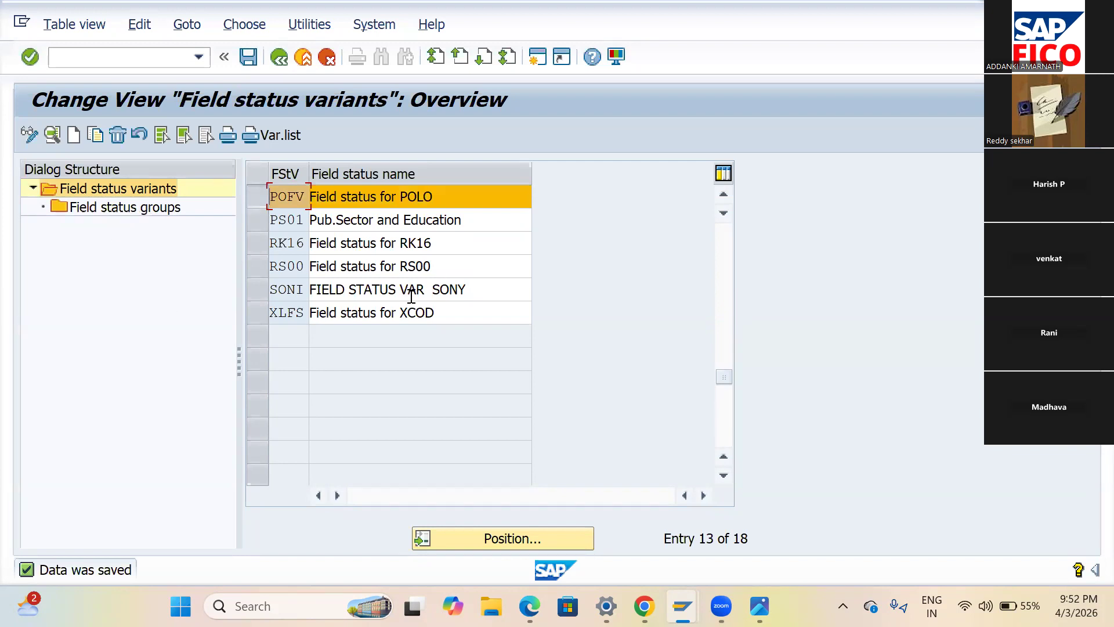
left_click(182, 216)
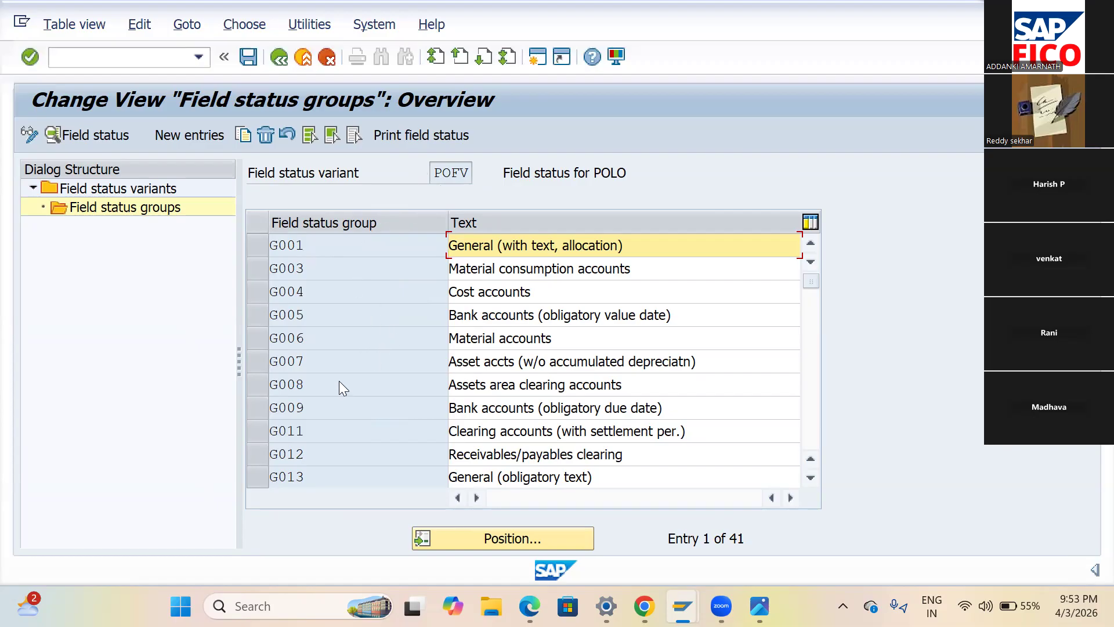
- Open the general data of field status group G001, set the Assignment number field to Suppress, and save the group
key("shift+Tab")
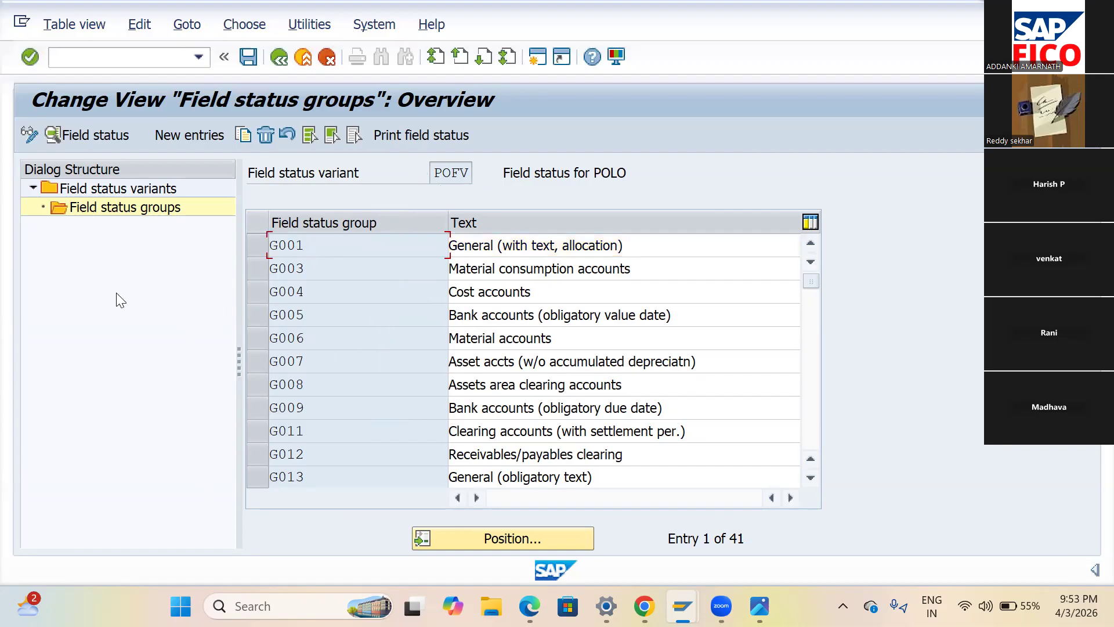
key("F2")
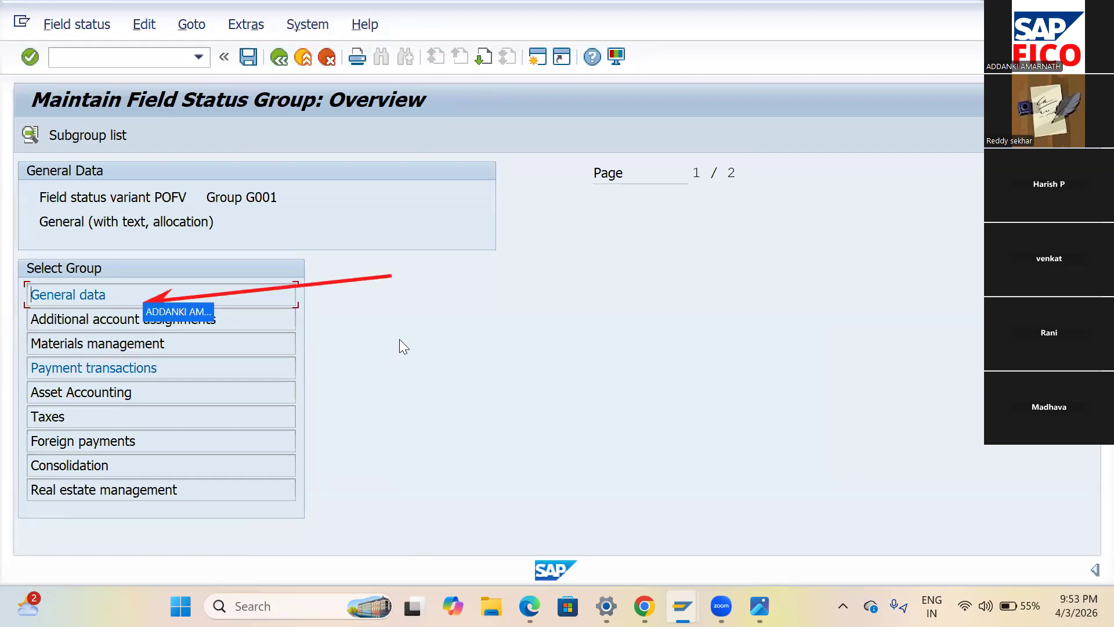
key("F2")
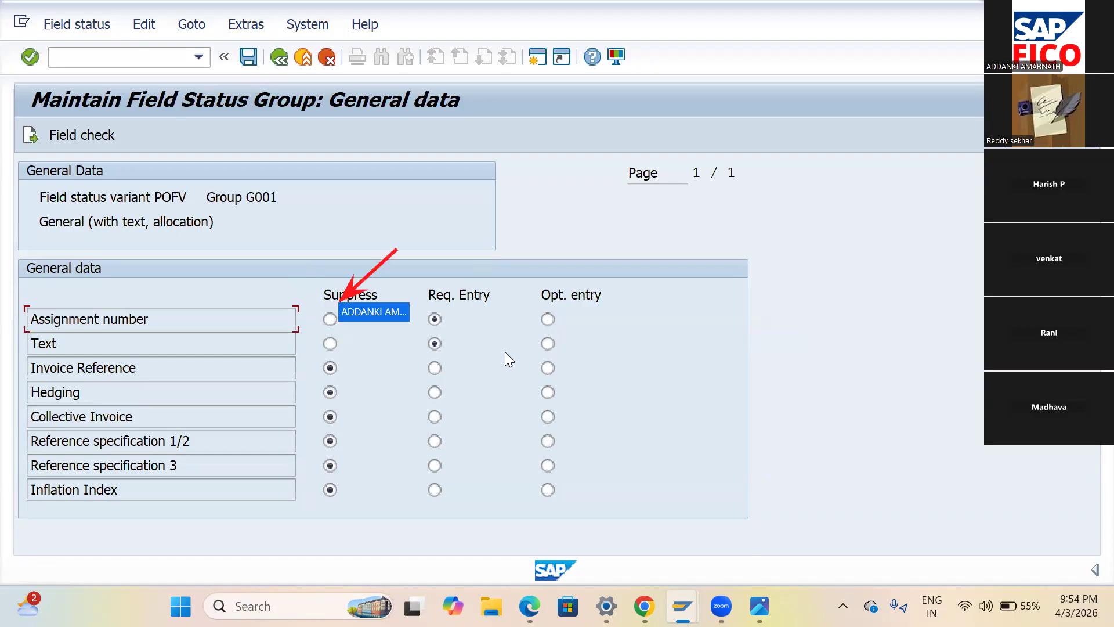
key("Tab")
key("Left")
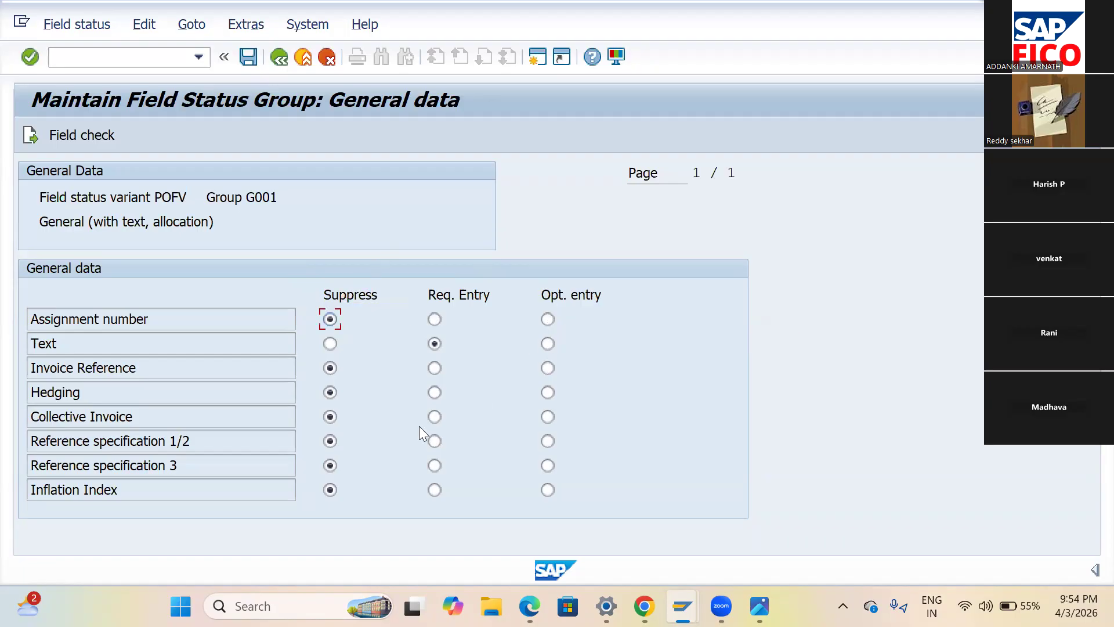
key("Left")
key("ctrl+s")
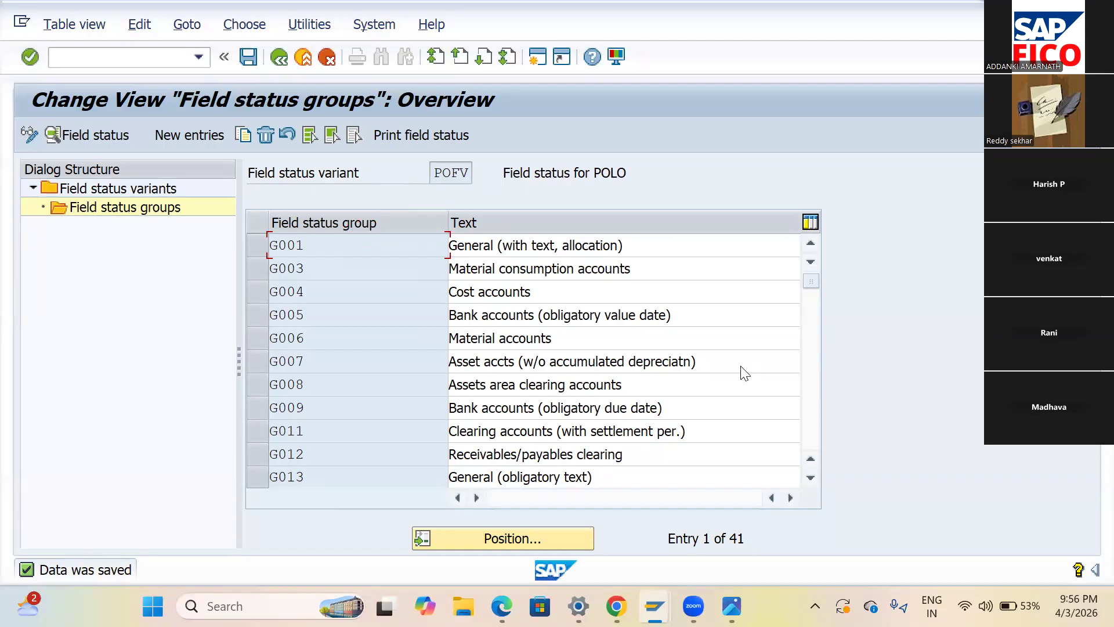
- Review variant POFV's field status groups through to the last entry and save the view
scroll(745, 373, "down", 3)
scroll(745, 373, "down", 5)
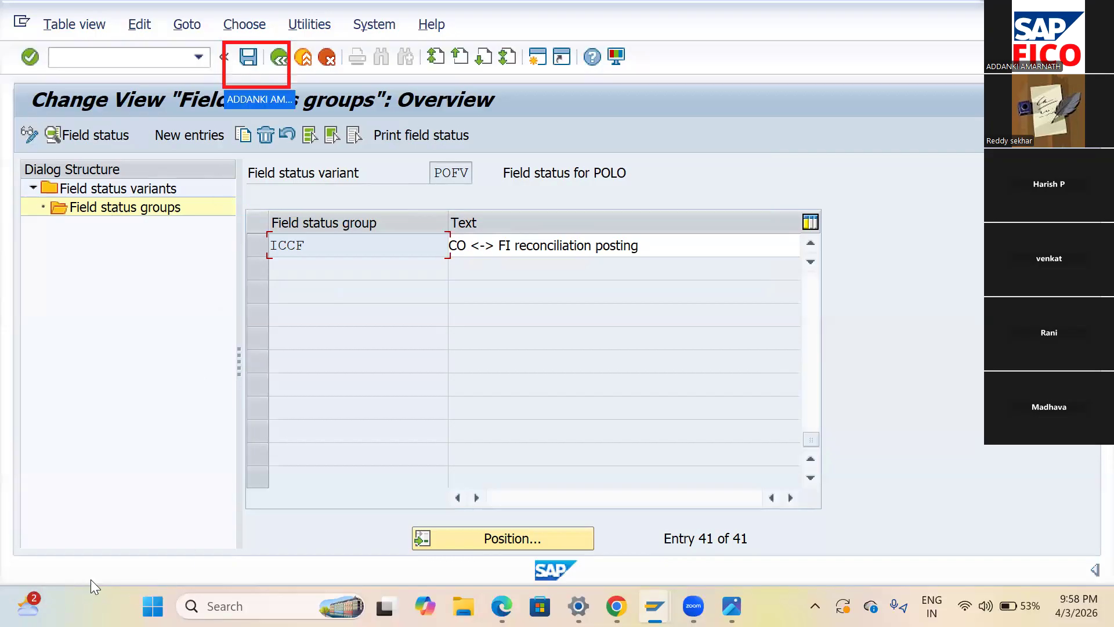
key("ctrl+s")
key("ctrl+s")
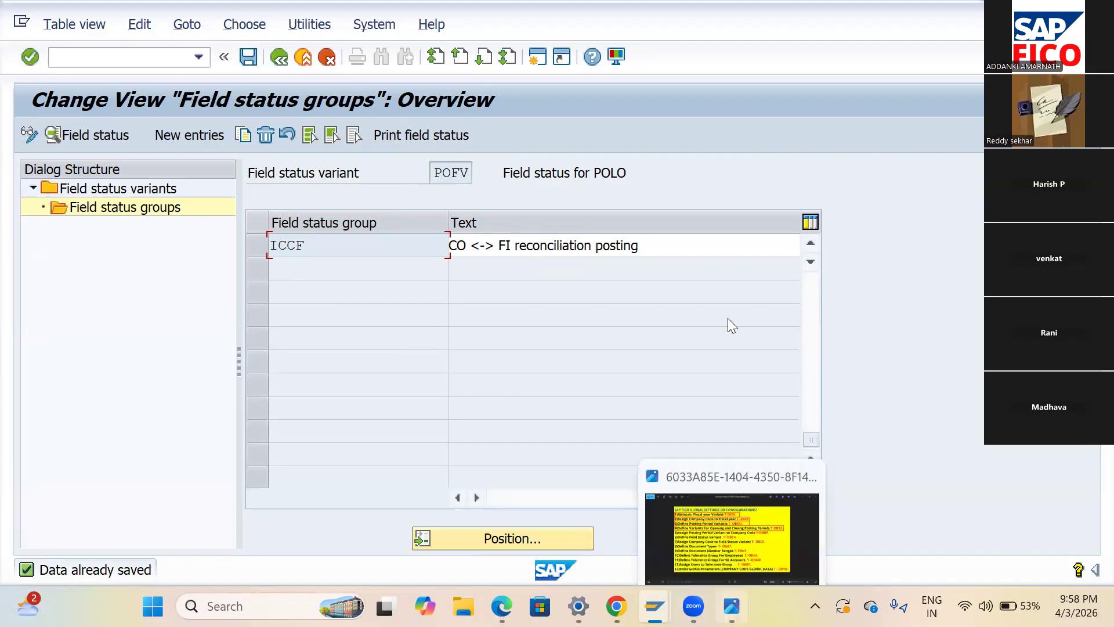
- Switch to the global settings checklist image to check the next configuration activity, and return to the SAP field status groups window
left_click(732, 605)
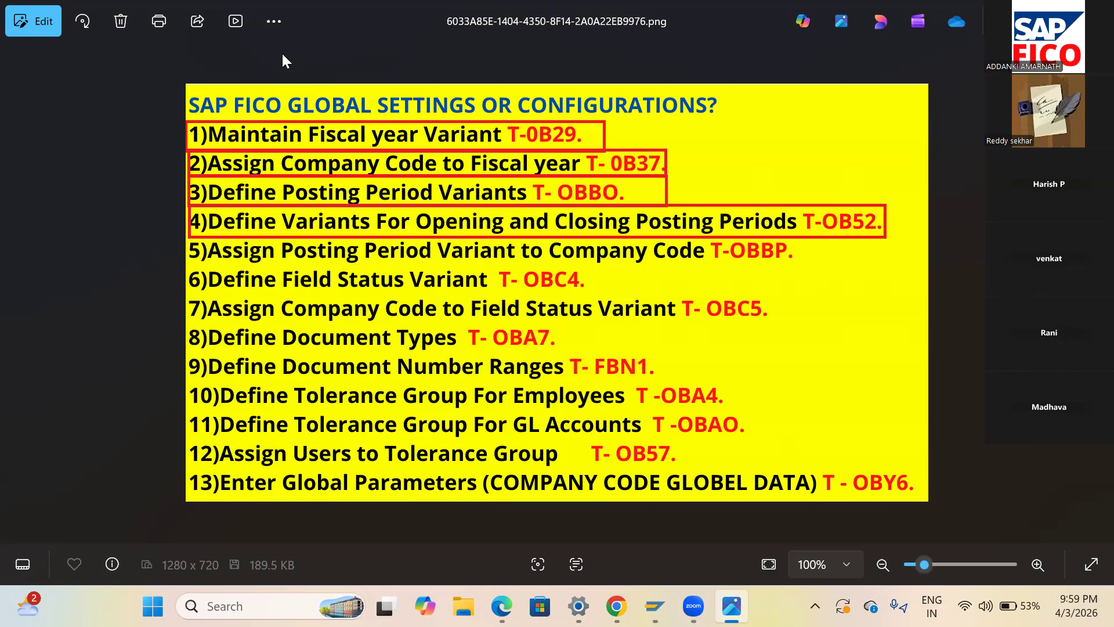
mouse_move(654, 605)
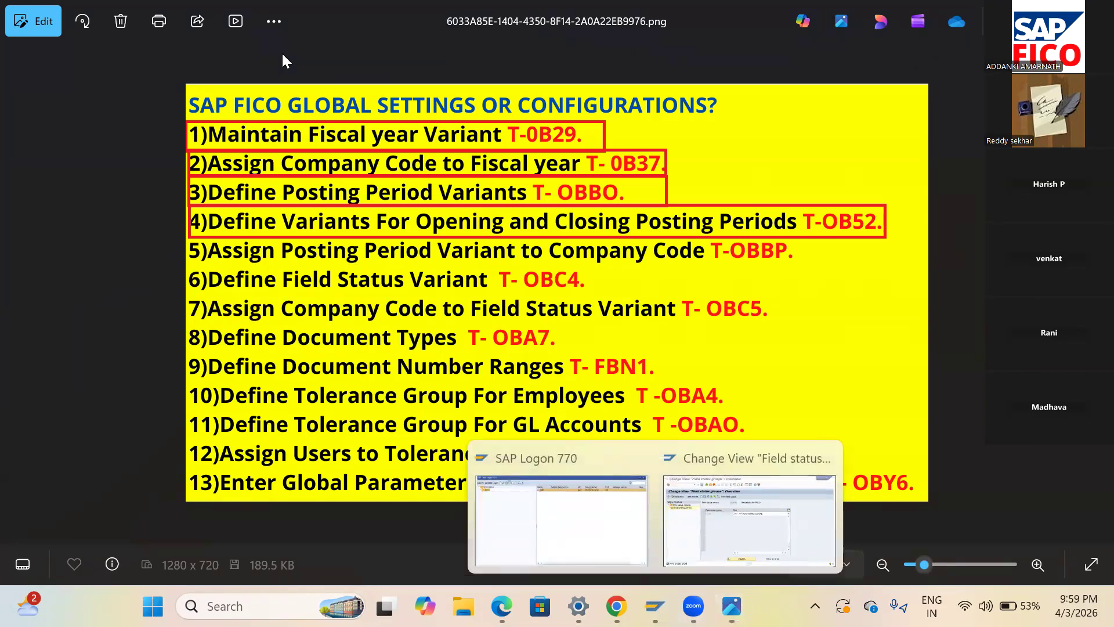
left_click(748, 520)
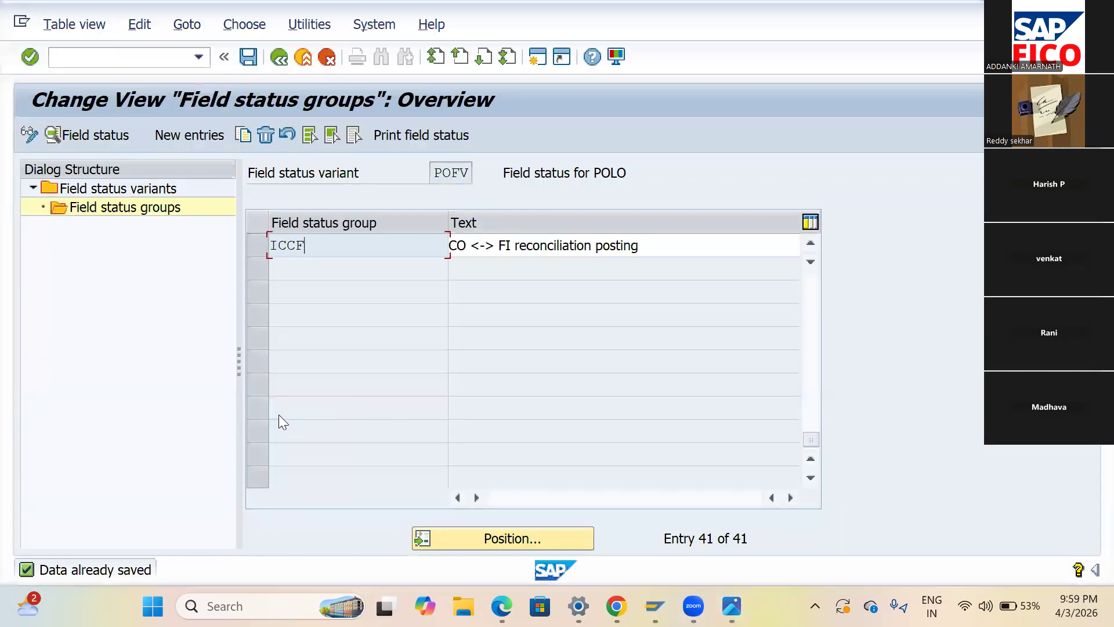
- Return to the IMG, open Assign Company Code to Field Status Variants, and position the list at company code POLO
key("F3")
key("F3")
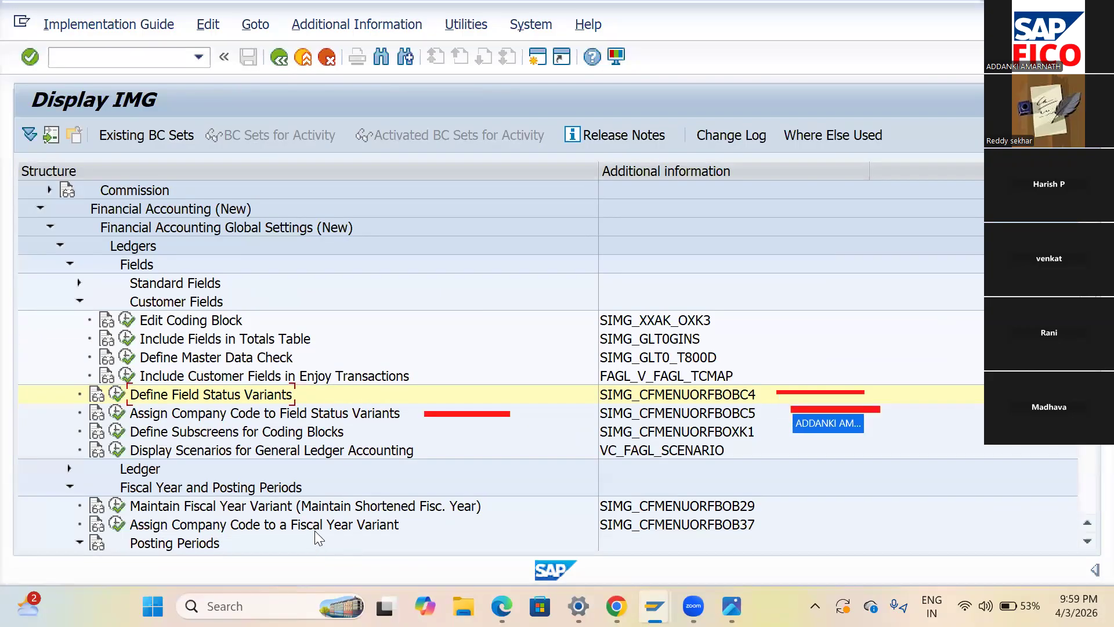
double_click(349, 420)
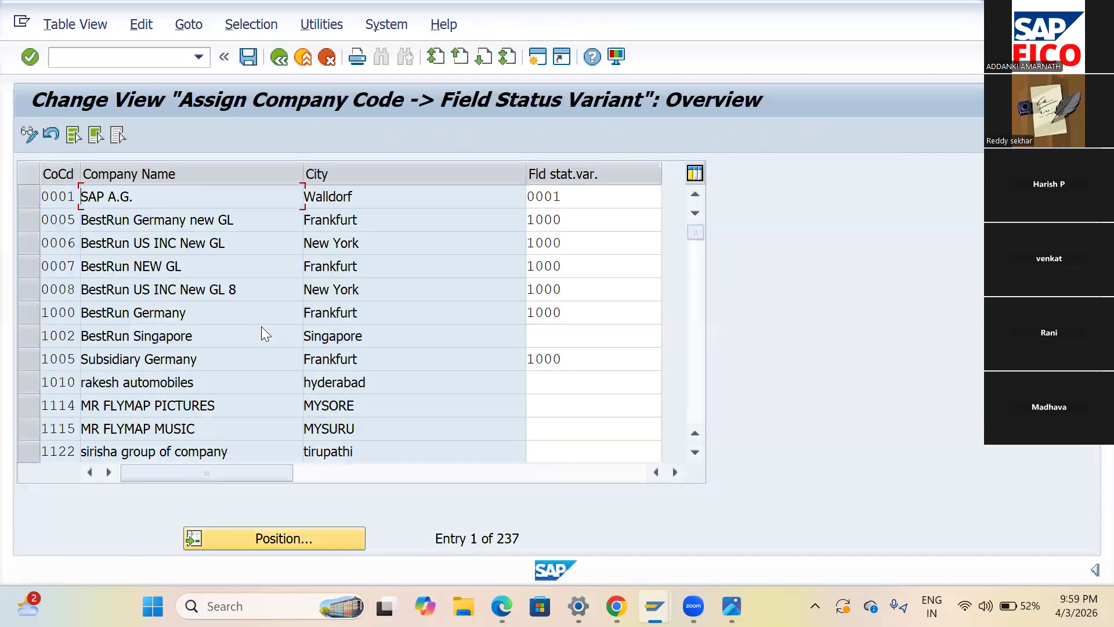
left_click(275, 539)
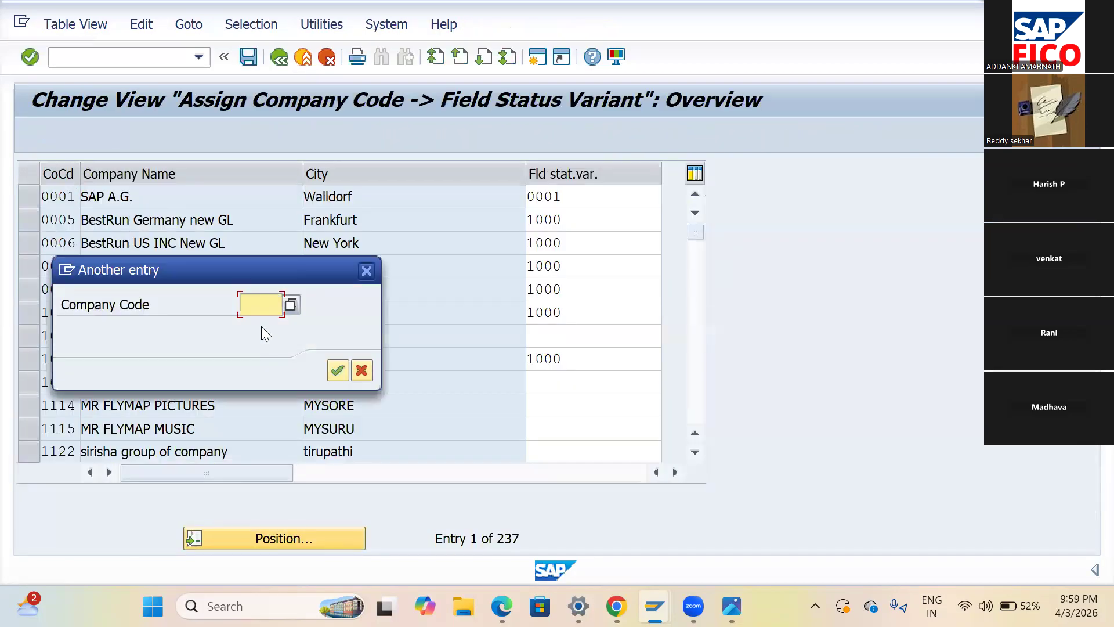
type("POLO")
left_click(340, 366)
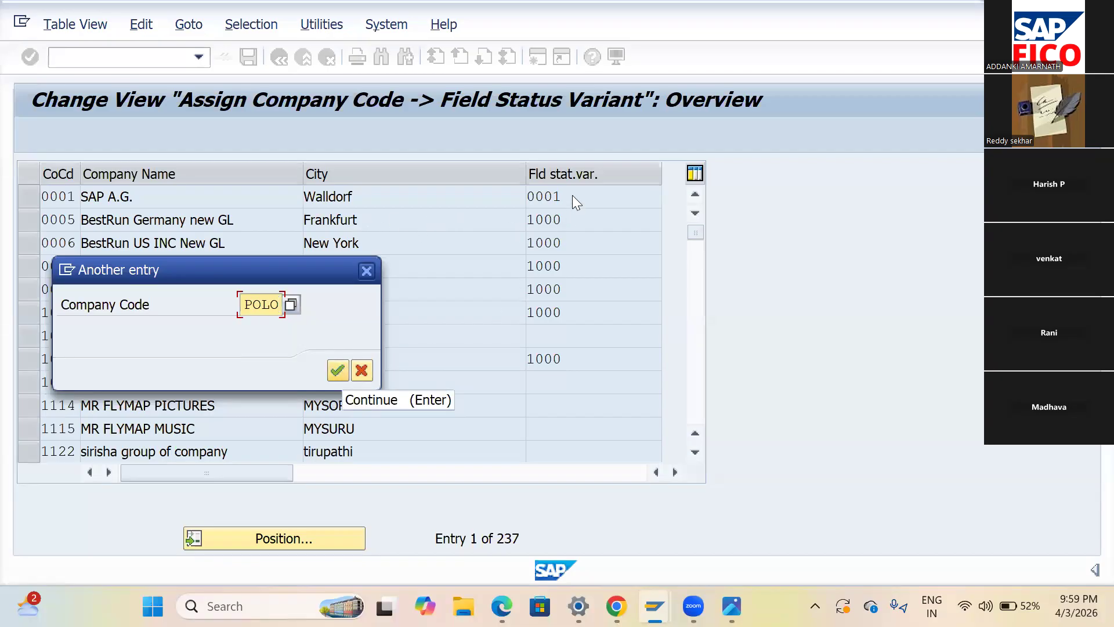
key("Return")
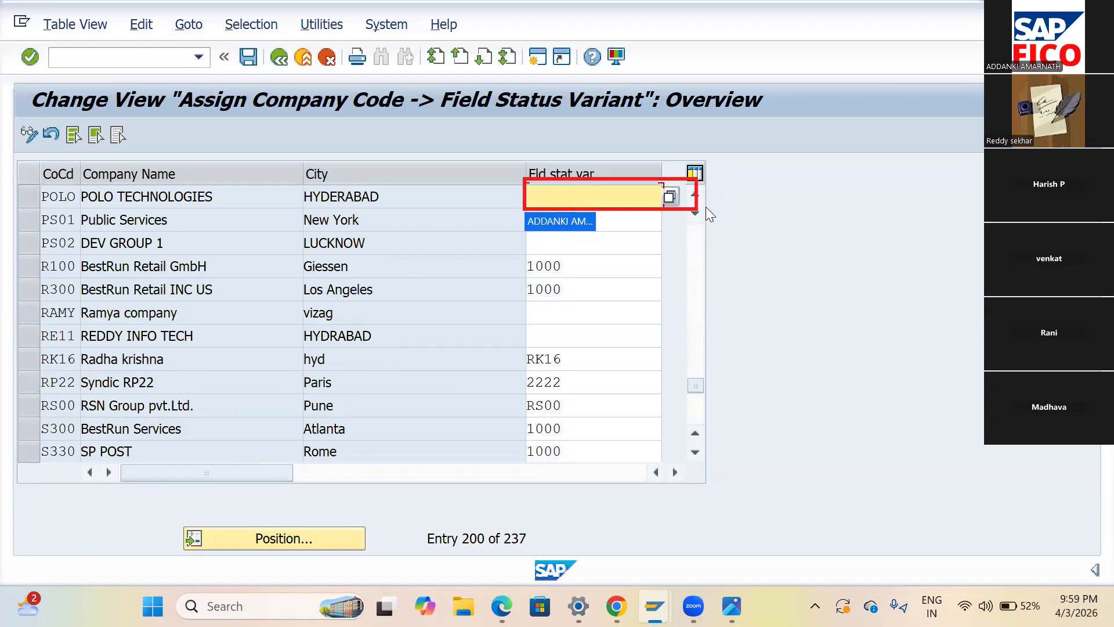
- Assign field status variant POFV to company code POLO and save it with the proposed customizing request
type("PO")
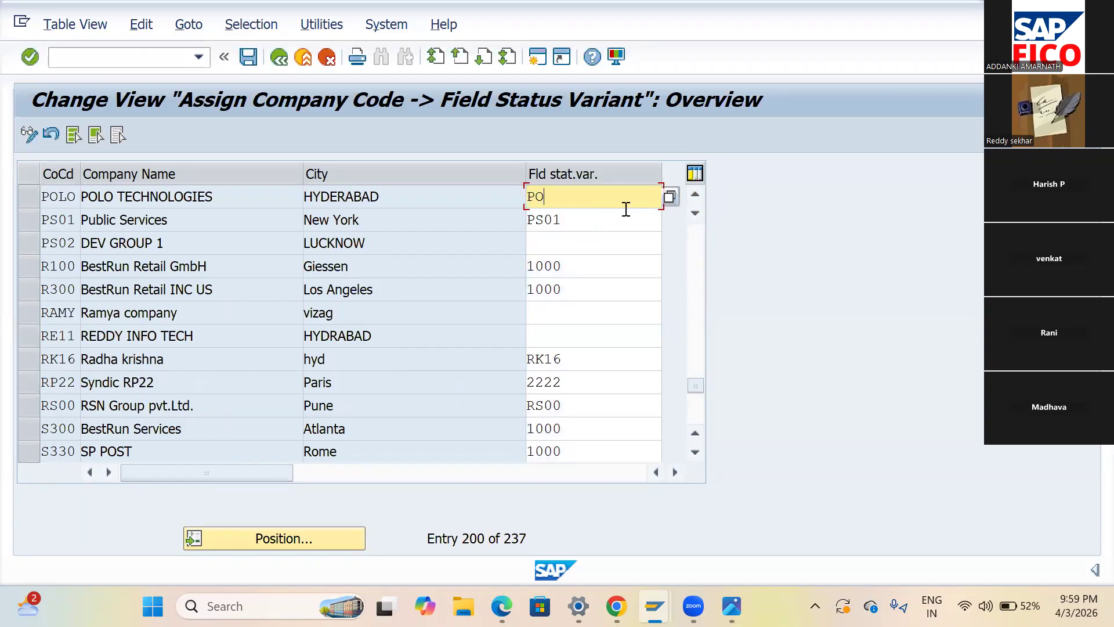
type("FV")
left_click(249, 56)
key("F3")
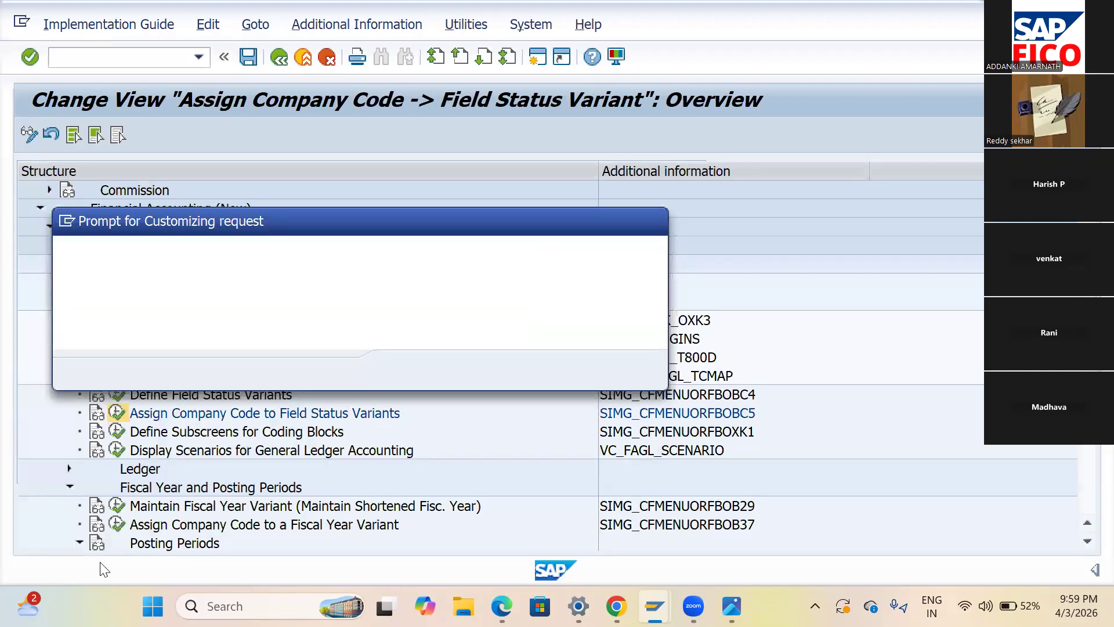
key("Return")
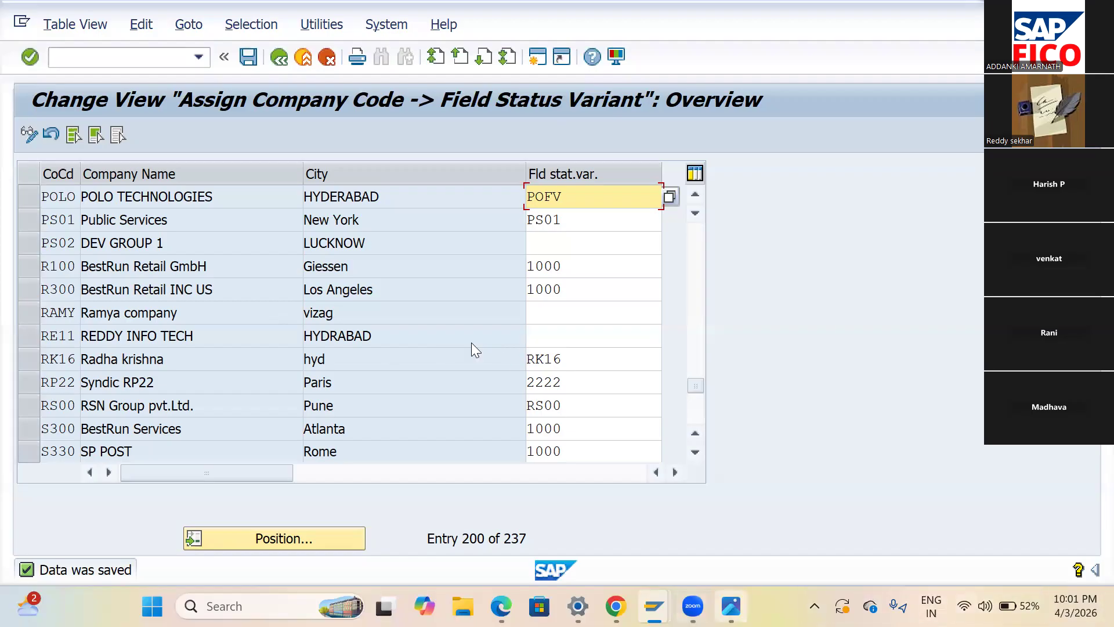
- Switch to the global settings checklist image in Photos and review the configuration activities from document types to global parameters
key("alt+Tab")
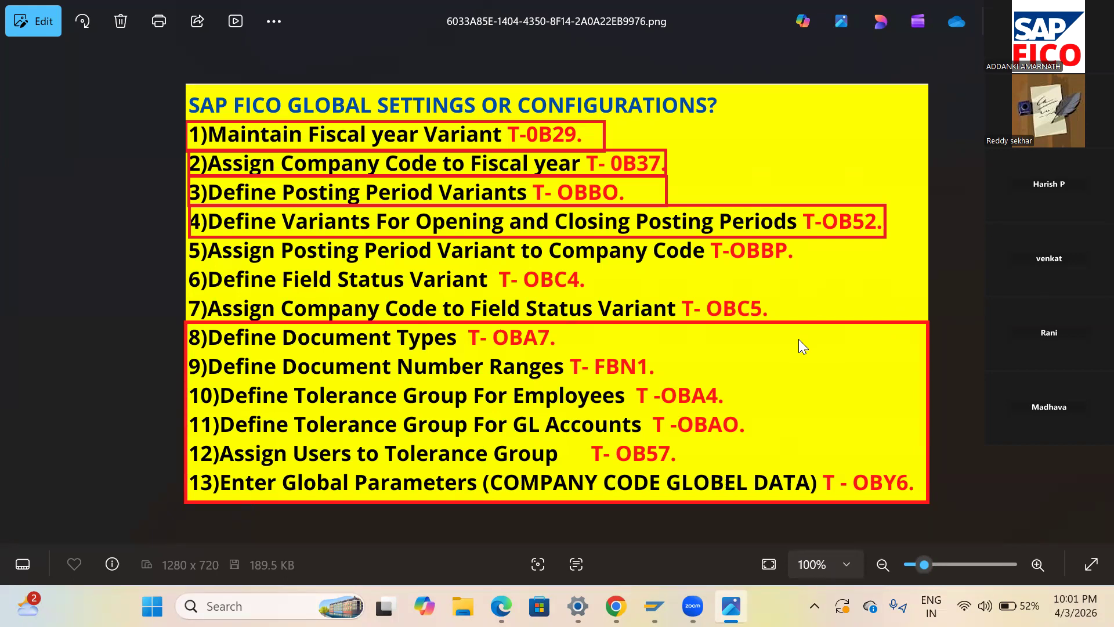
key("ctrl+z")
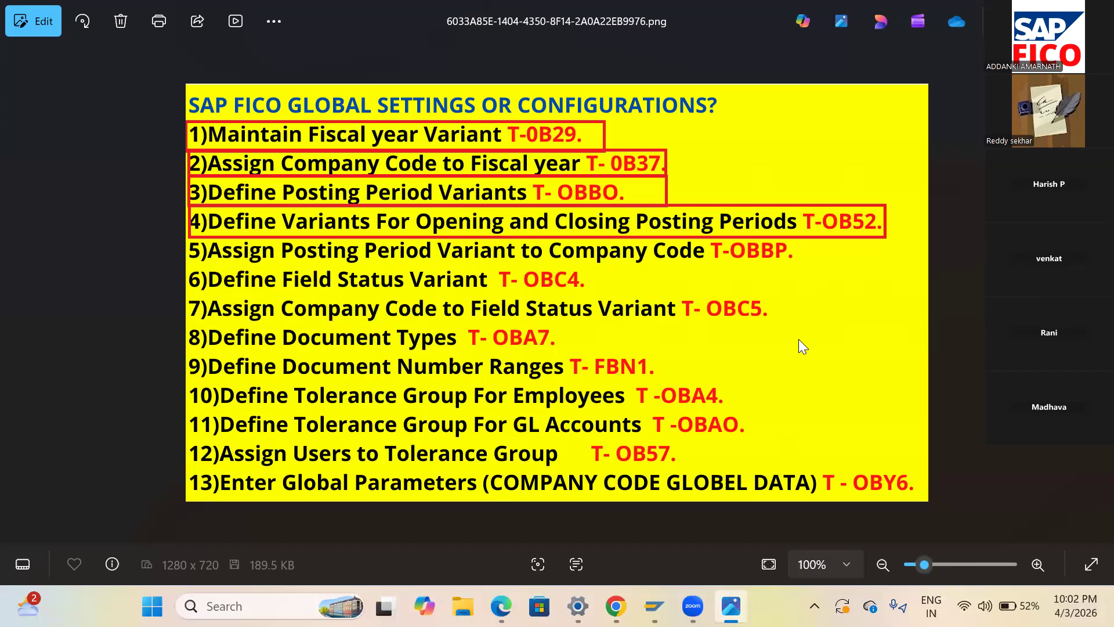